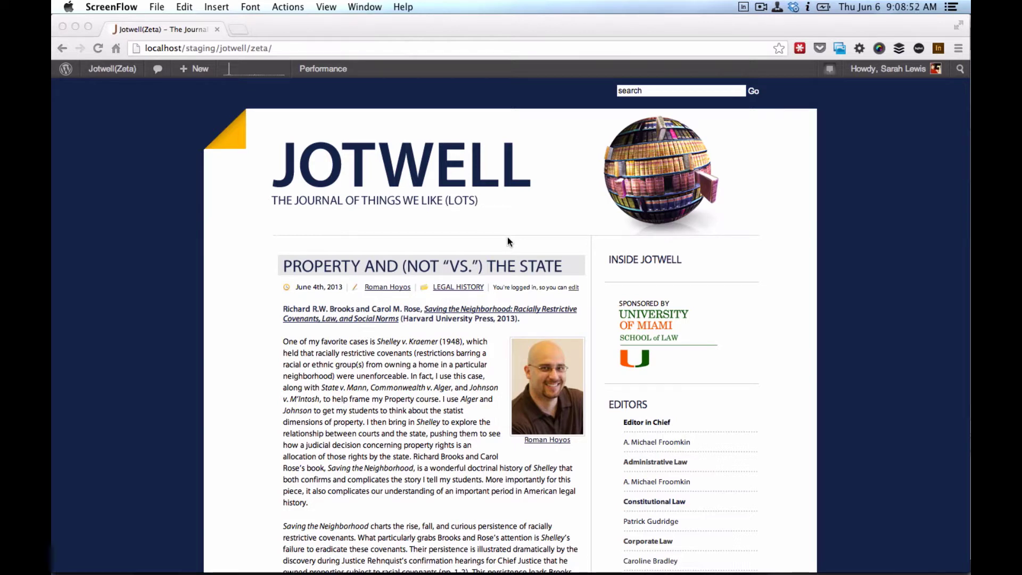
# Switch from Chrome to Yummy FTP with Cmd+Tab.
pyautogui.press('super+Tab')
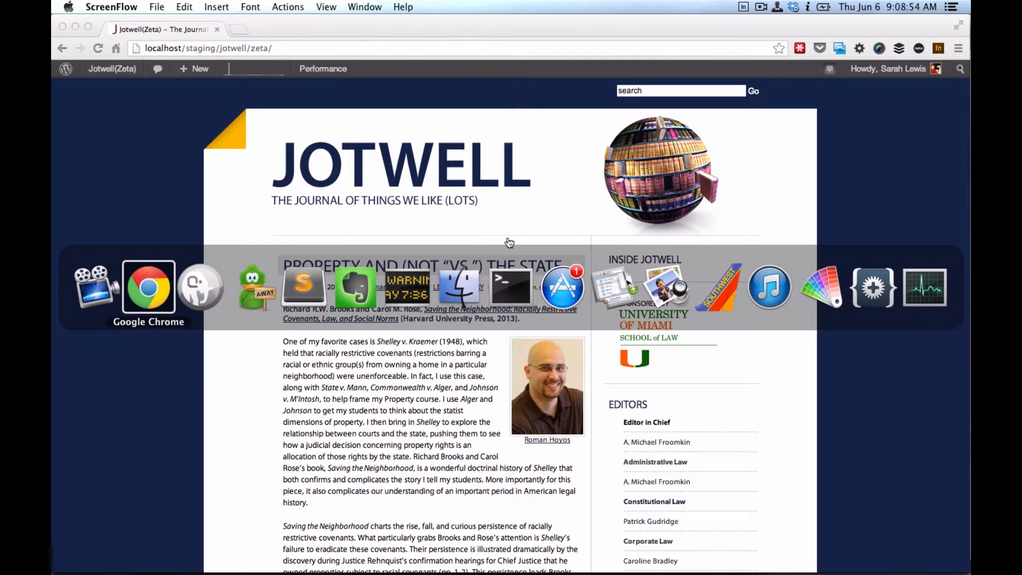
pyautogui.press('super+Tab')
pyautogui.press('super+Tab')
pyautogui.press('super+Tab')
pyautogui.press('super+Tab')
pyautogui.press('super+Tab')
pyautogui.press('super+Tab')
pyautogui.press('super+Tab')
pyautogui.press('super+Tab')
pyautogui.press('super+Tab')
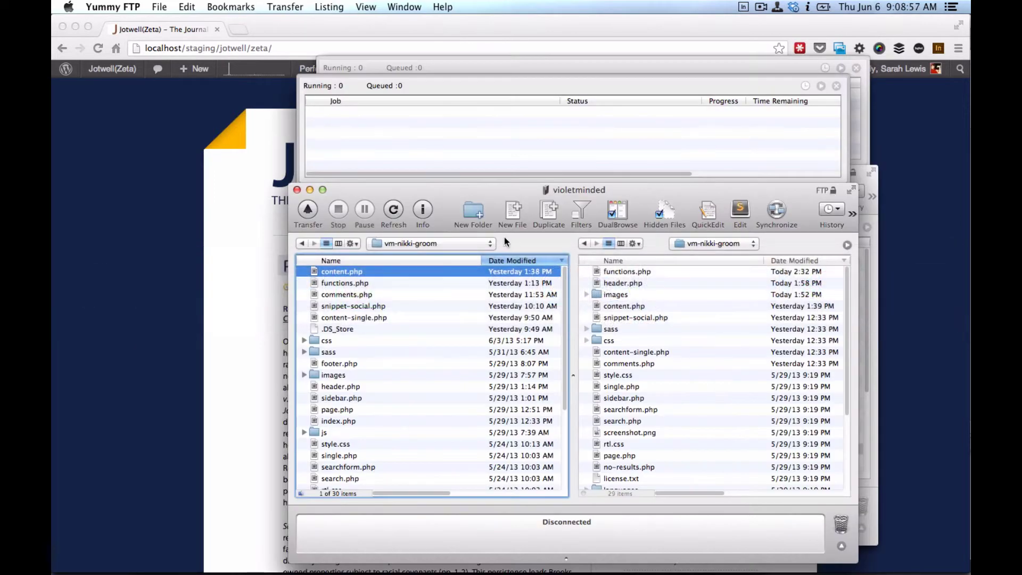
# Connect to the bookmarked Host Gator server and open public_html/moxieschool.com.
pyautogui.click(283, 12)
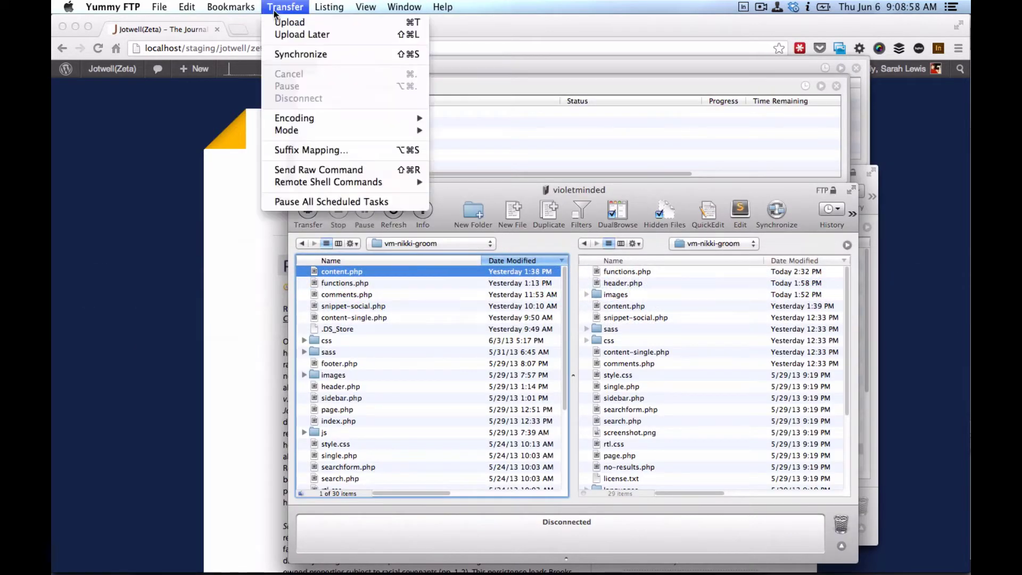
pyautogui.click(230, 7)
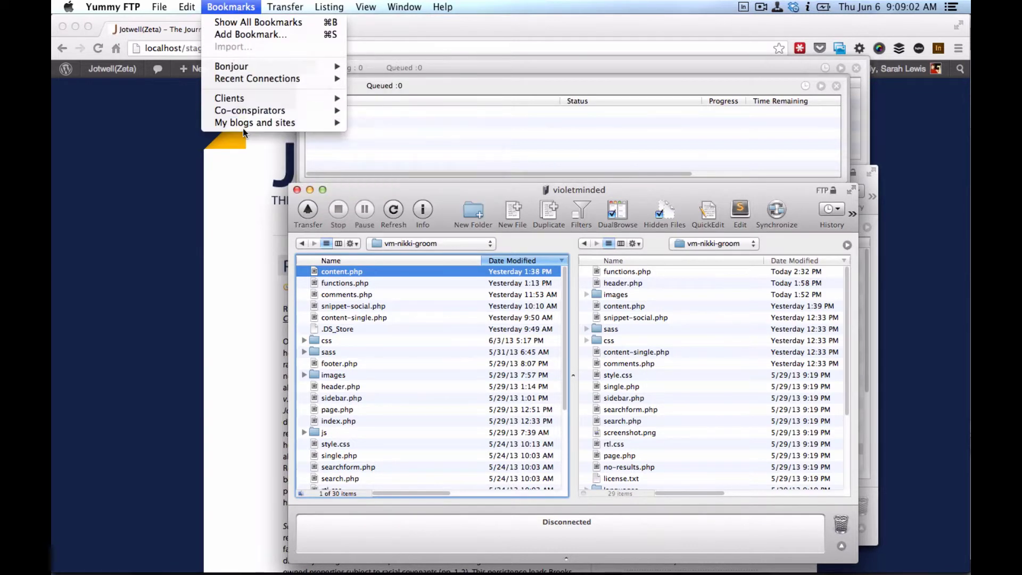
pyautogui.moveTo(244, 127)
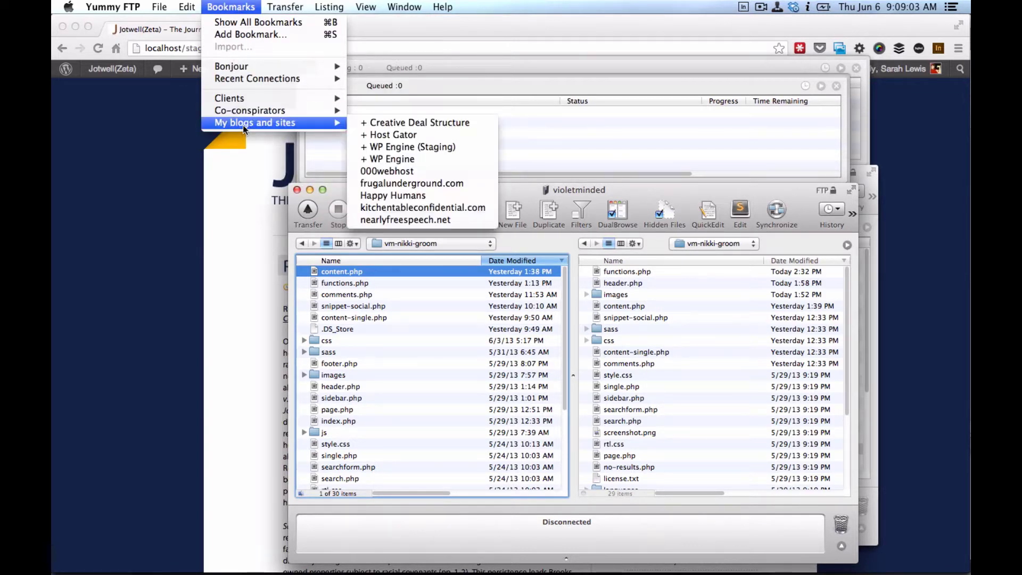
pyautogui.click(382, 138)
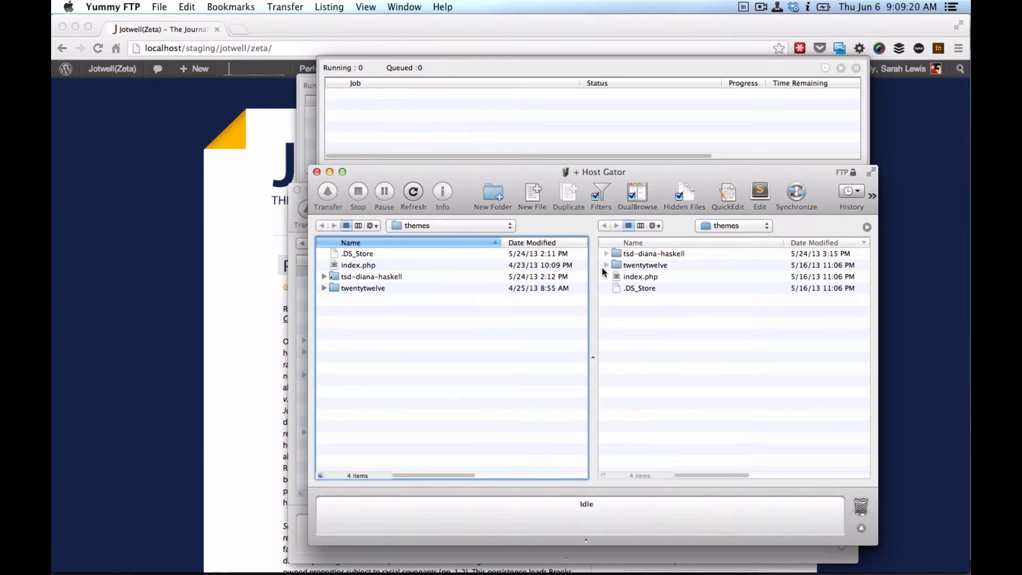
pyautogui.click(733, 223)
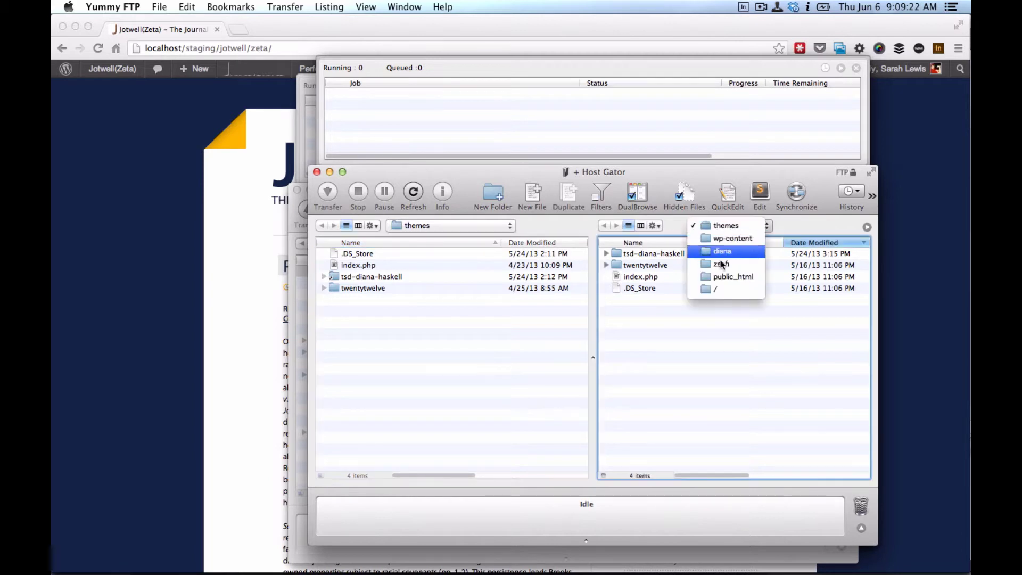
pyautogui.click(710, 281)
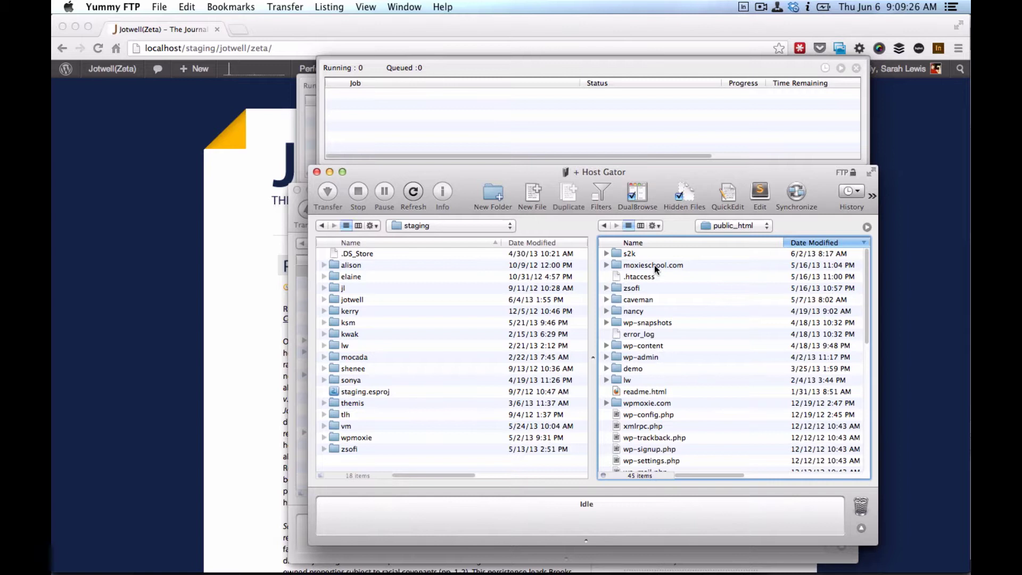
pyautogui.doubleClick(653, 265)
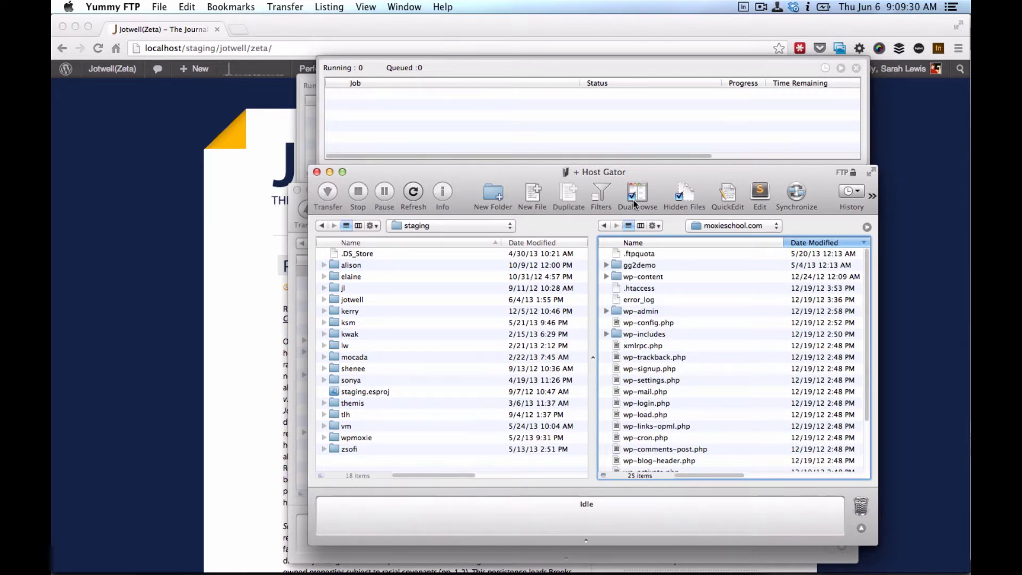
# Create a new folder named jotwell-demo inside moxieschool.com and open it.
pyautogui.click(493, 194)
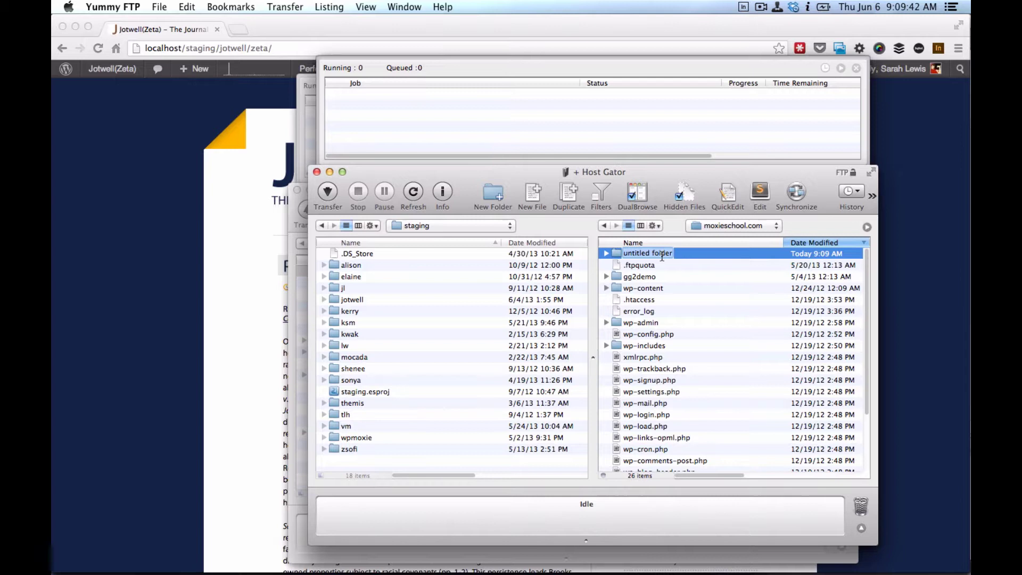
pyautogui.write('jotwell-demo')
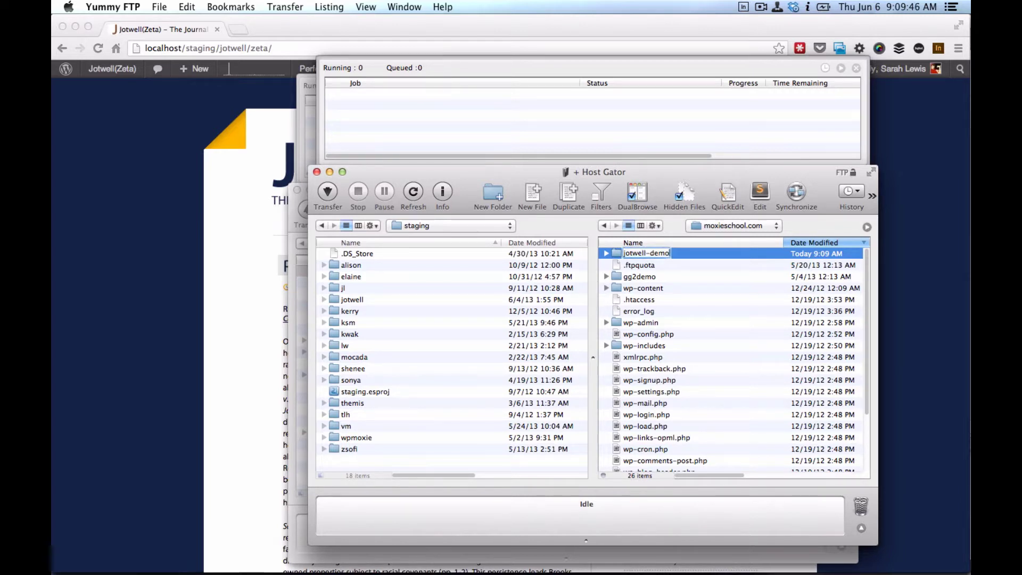
pyautogui.press('Return')
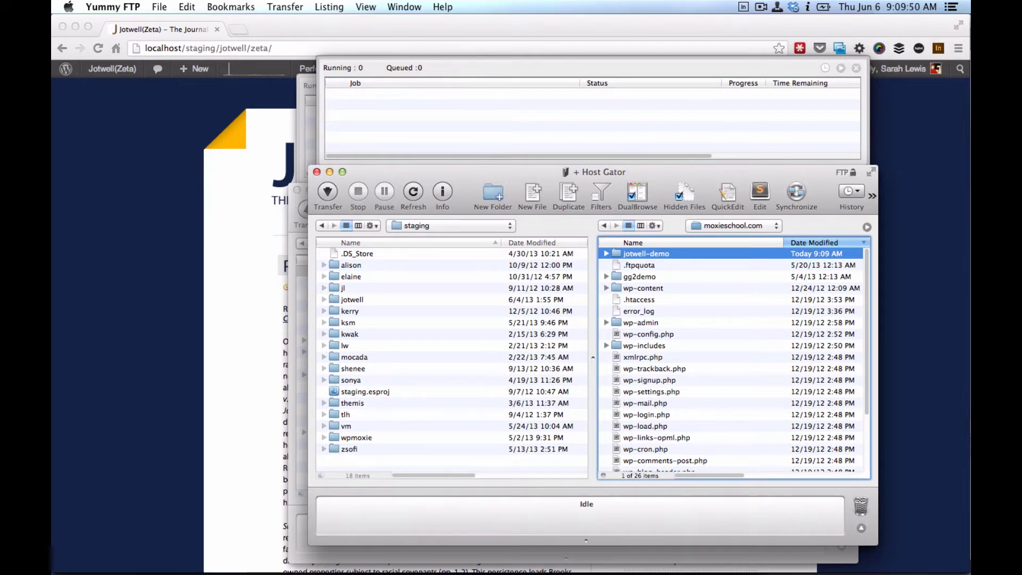
pyautogui.doubleClick(631, 253)
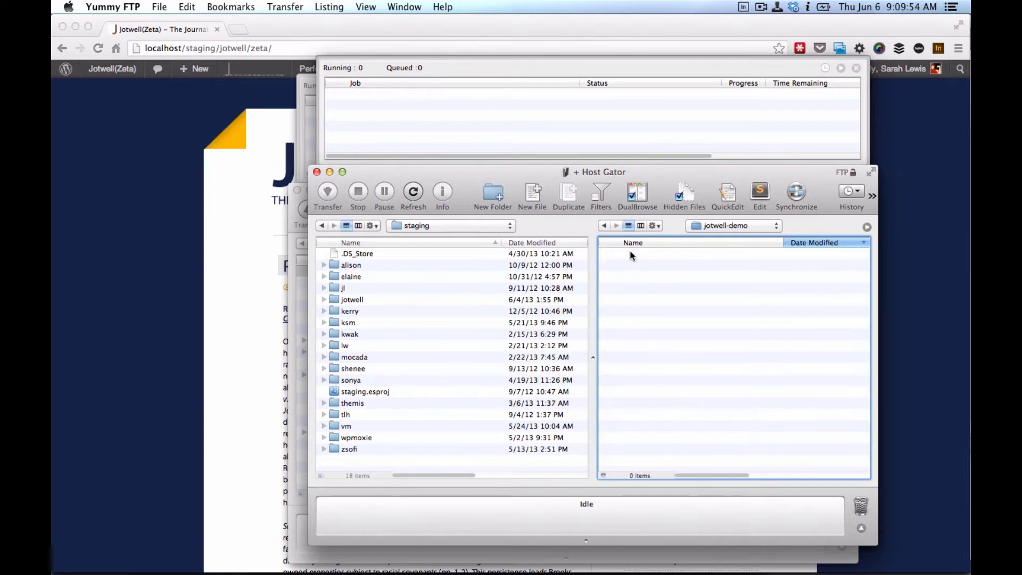
pyautogui.press('super+Tab')
pyautogui.press('super+Tab')
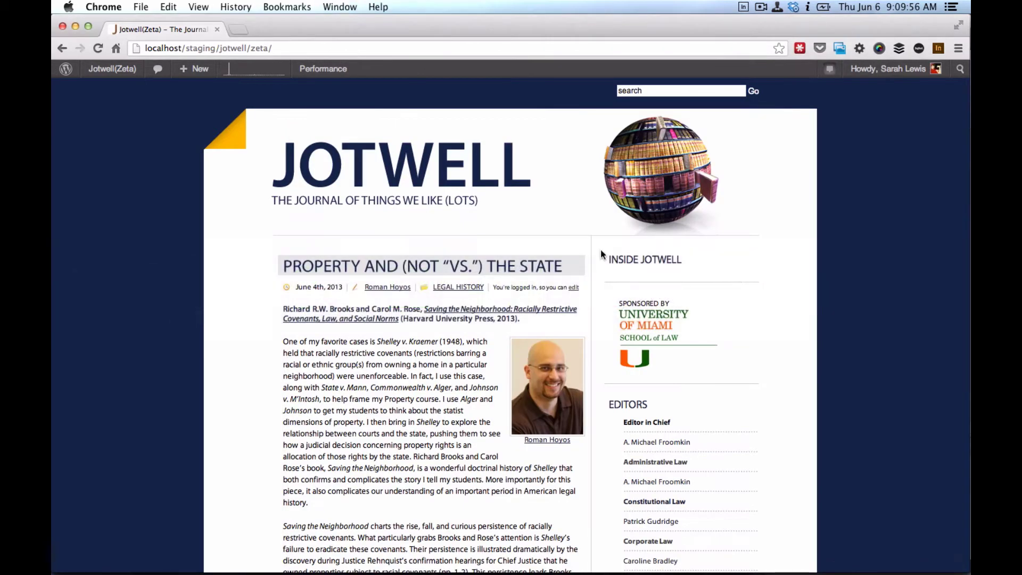
# Load codeismagic.com/cpanel in a new tab and log in with the saved Host Gator credentials.
pyautogui.press('super+p')
pyautogui.press('super+t')
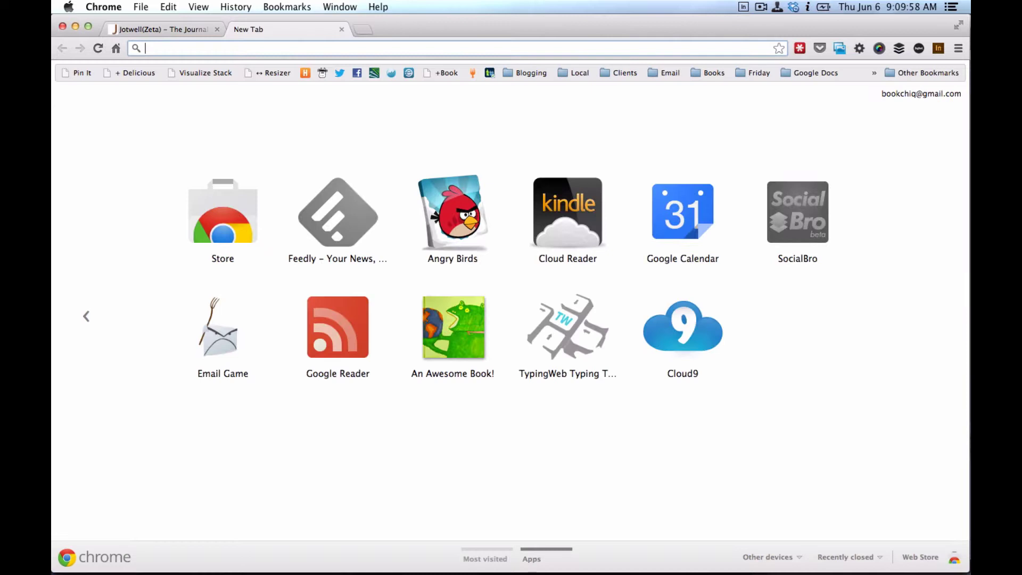
pyautogui.write('code')
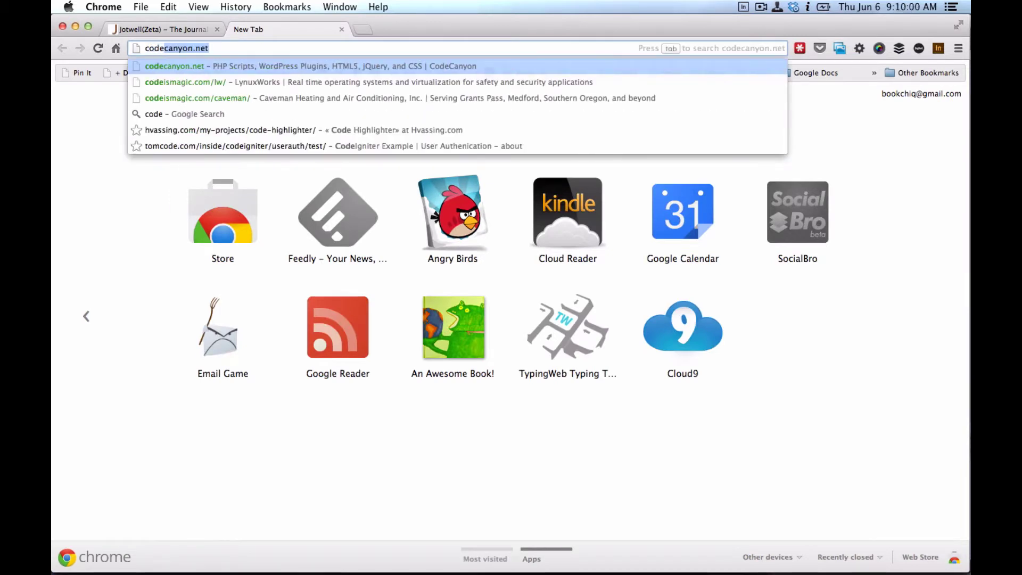
pyautogui.write('ismagic.com/c')
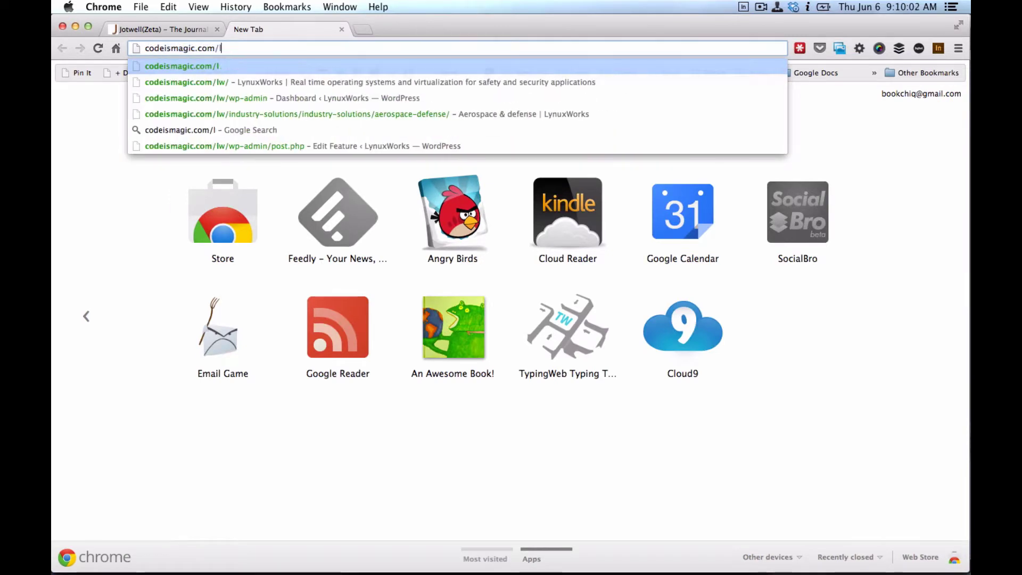
pyautogui.write('p')
pyautogui.press('Return')
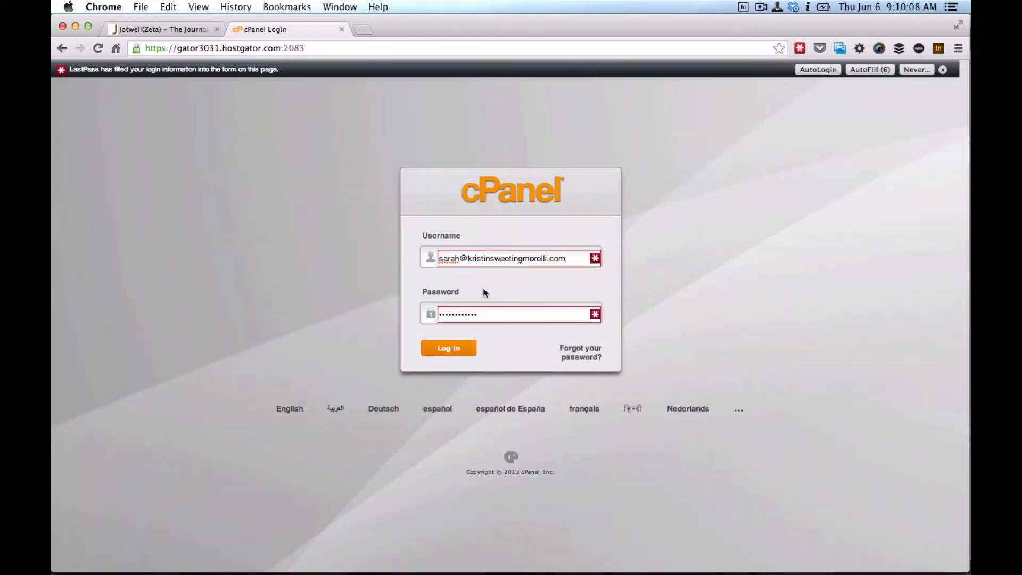
pyautogui.click(819, 70)
pyautogui.click(862, 70)
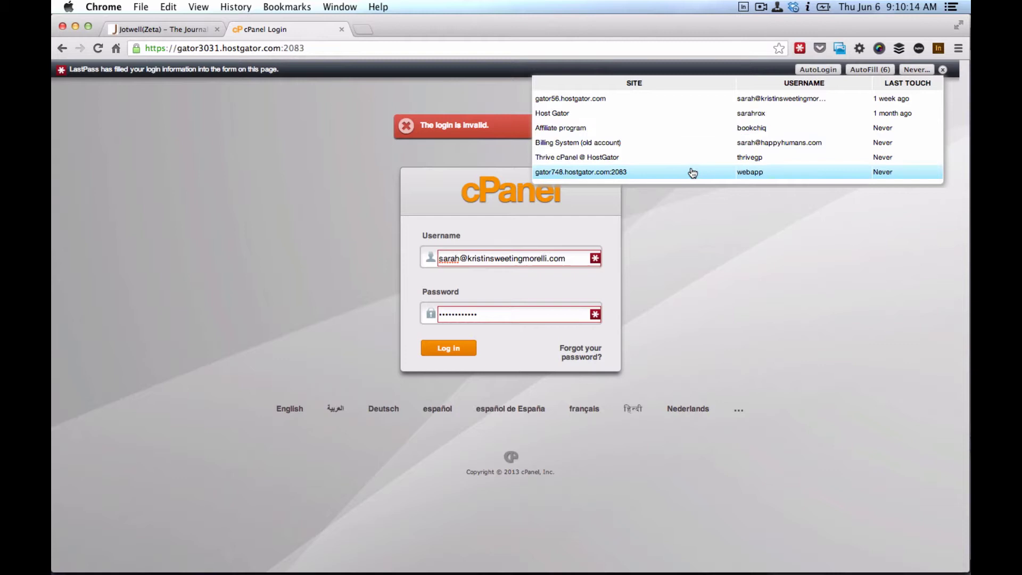
pyautogui.click(745, 115)
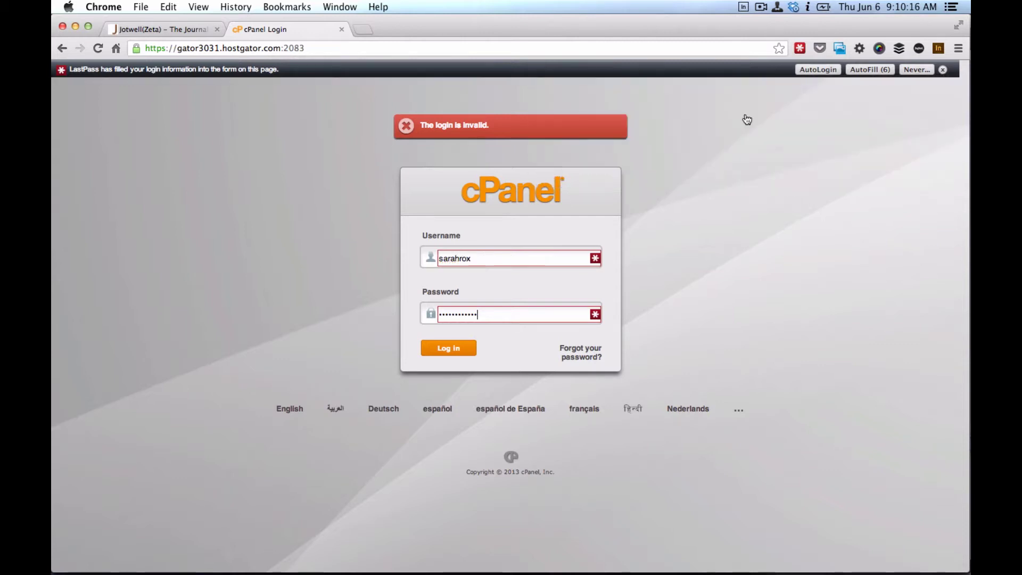
pyautogui.click(432, 354)
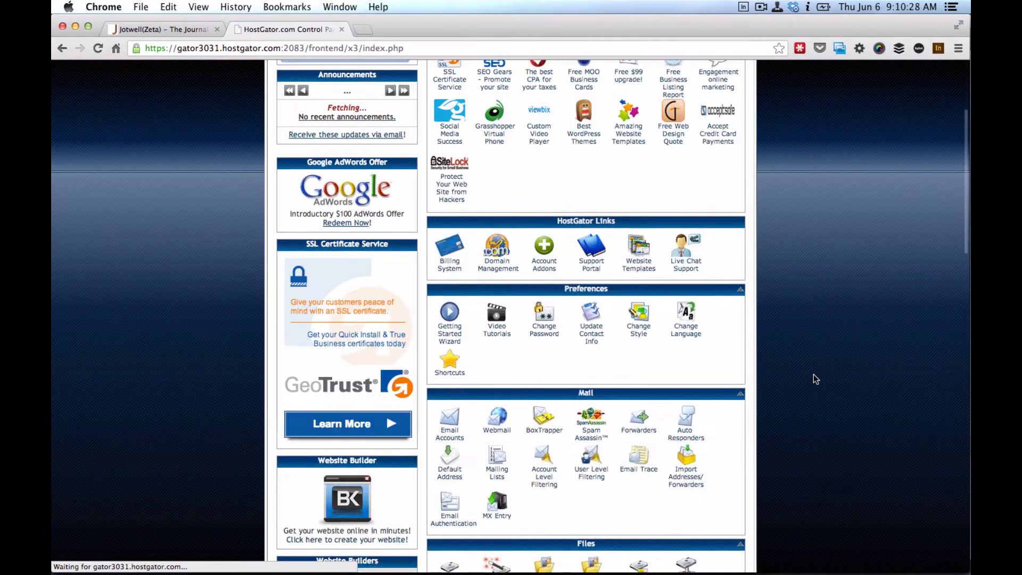
# Open MySQL Databases from the Databases section of the cPanel home page.
pyautogui.scroll(-10, 813, 376)
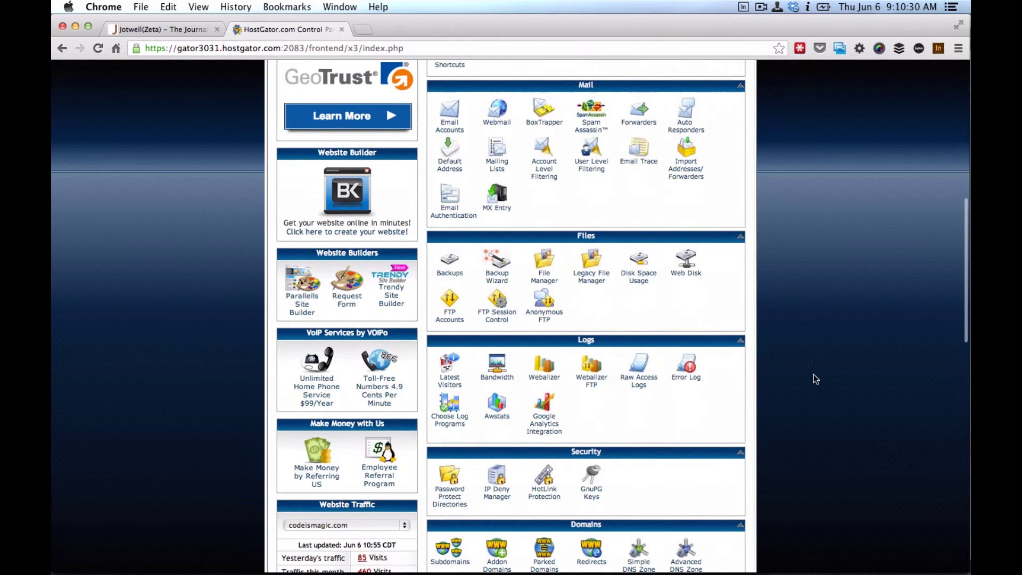
pyautogui.scroll(-7, 813, 375)
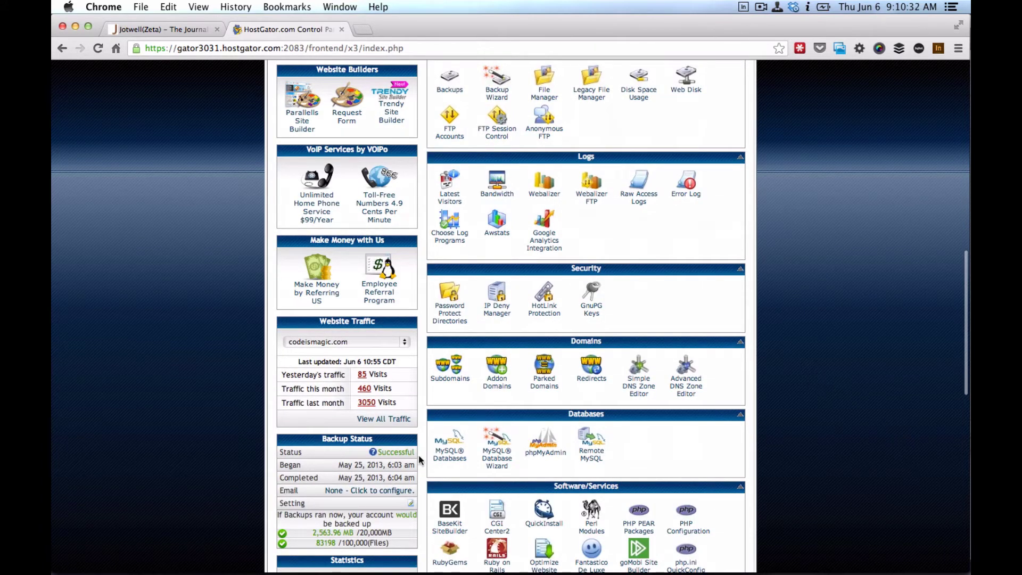
pyautogui.click(446, 446)
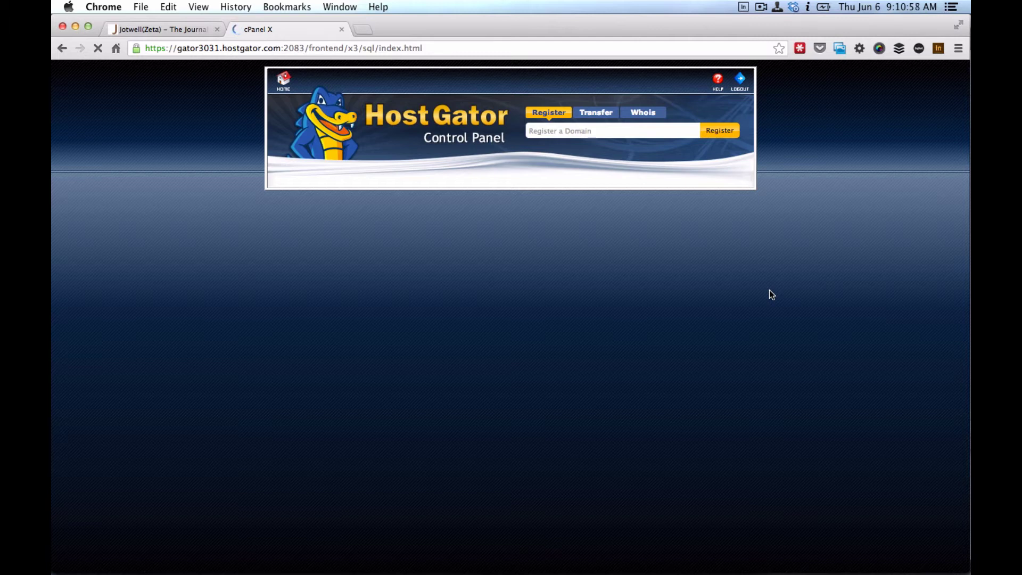
# Create a new MySQL database named jwdemo.
pyautogui.click(766, 7)
pyautogui.click(765, 8)
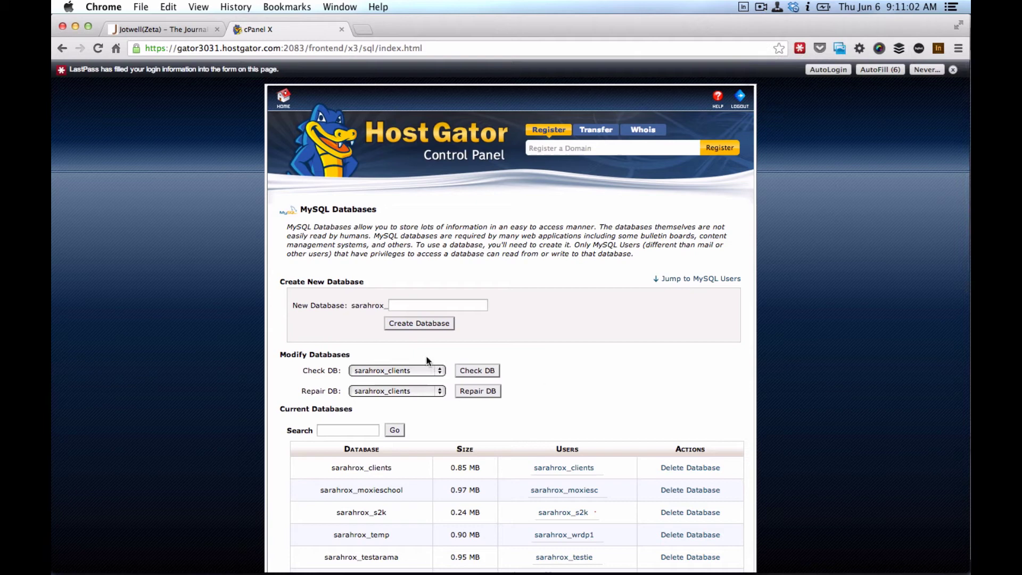
pyautogui.scroll(-2, 511, 469)
pyautogui.scroll(-2, 509, 472)
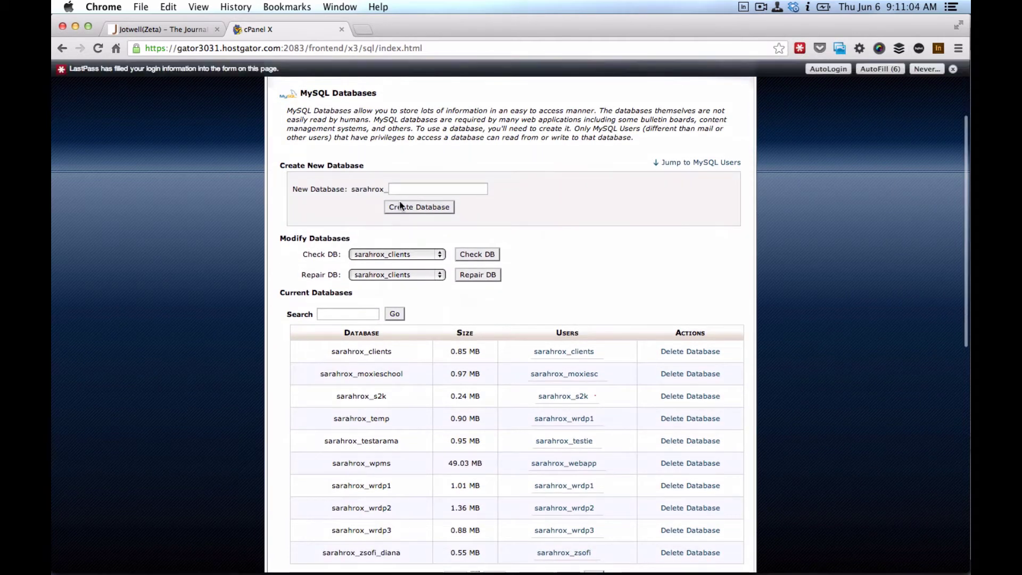
pyautogui.click(412, 189)
pyautogui.write('jw')
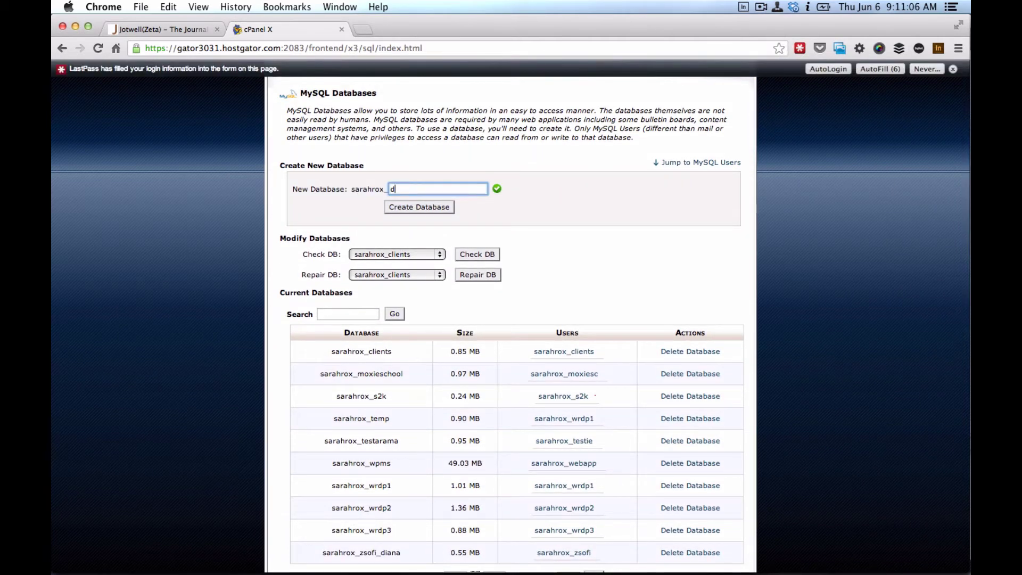
pyautogui.write('demo')
pyautogui.click(410, 207)
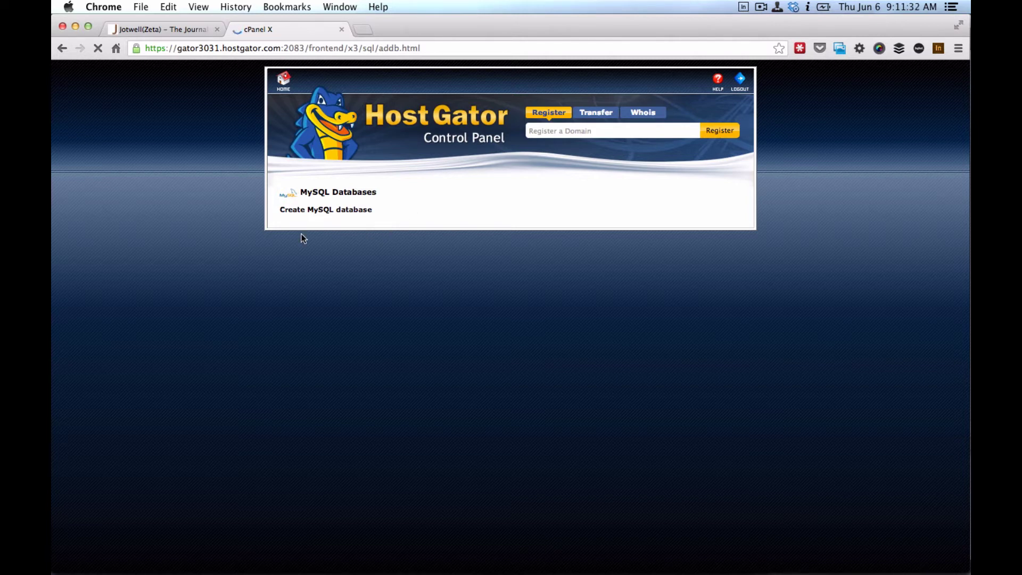
# Type jwdemo into a new Sublime Text file, dismissing the slow-plugin warnings.
pyautogui.press('super+Tab')
pyautogui.press('super+Tab')
pyautogui.press('super+Tab')
pyautogui.press('super+Tab')
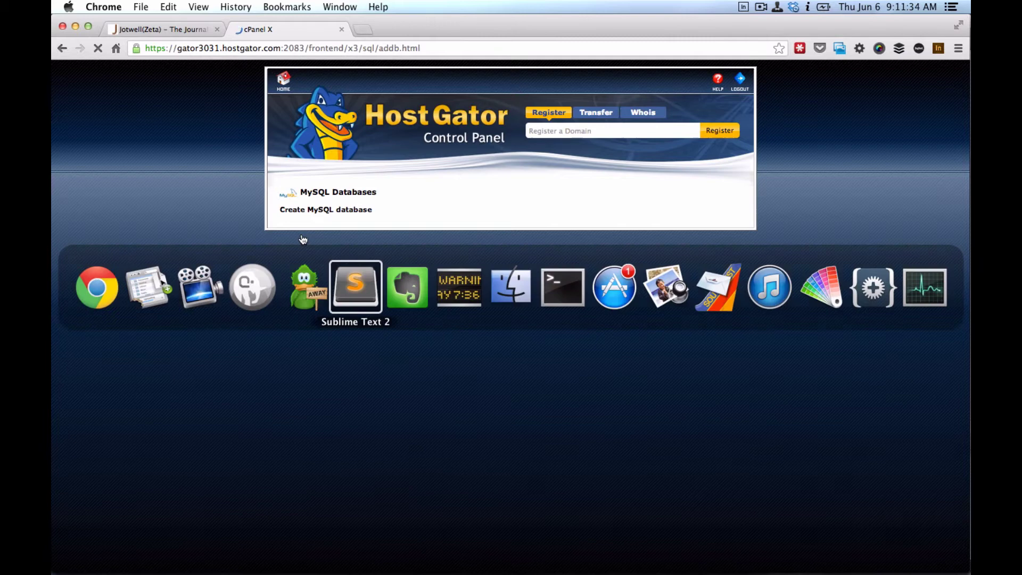
pyautogui.press('super+n')
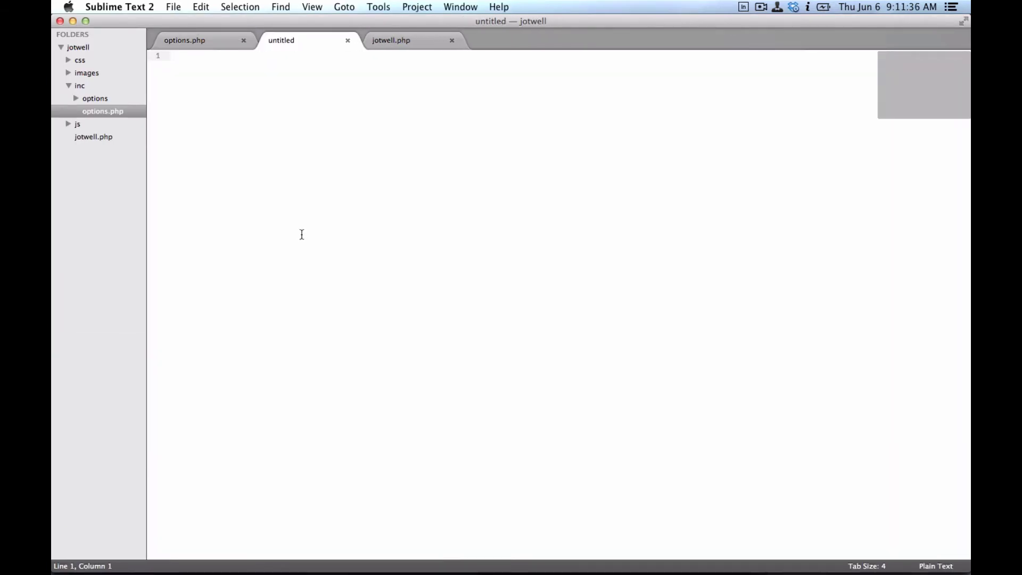
pyautogui.write('j')
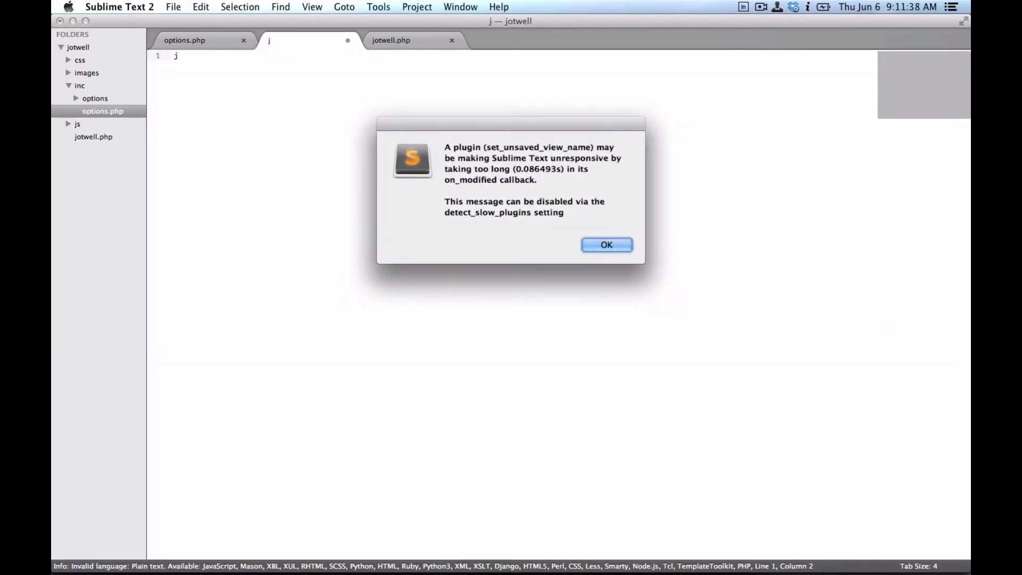
pyautogui.press('Return')
pyautogui.write('wdem')
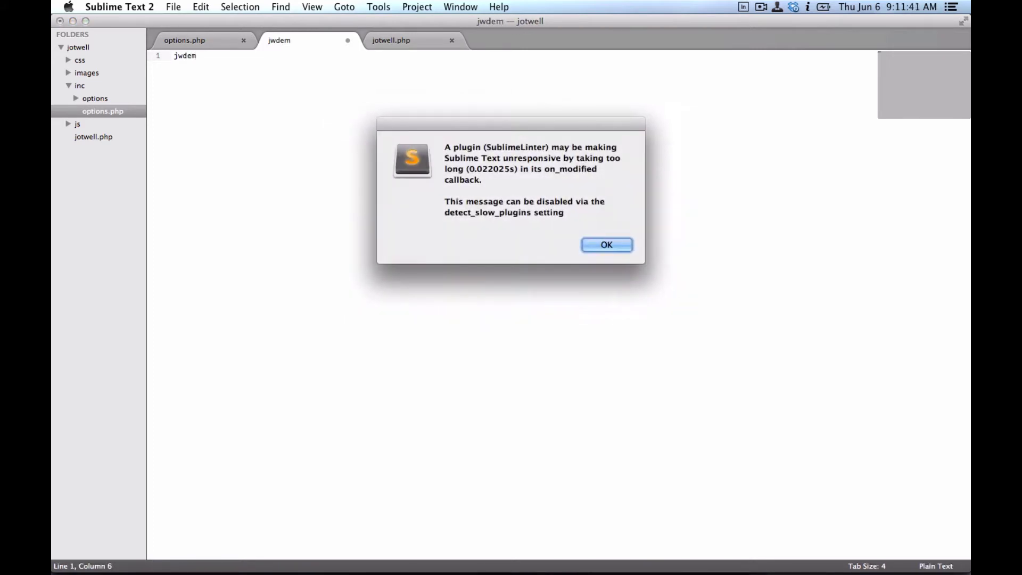
pyautogui.press('Return')
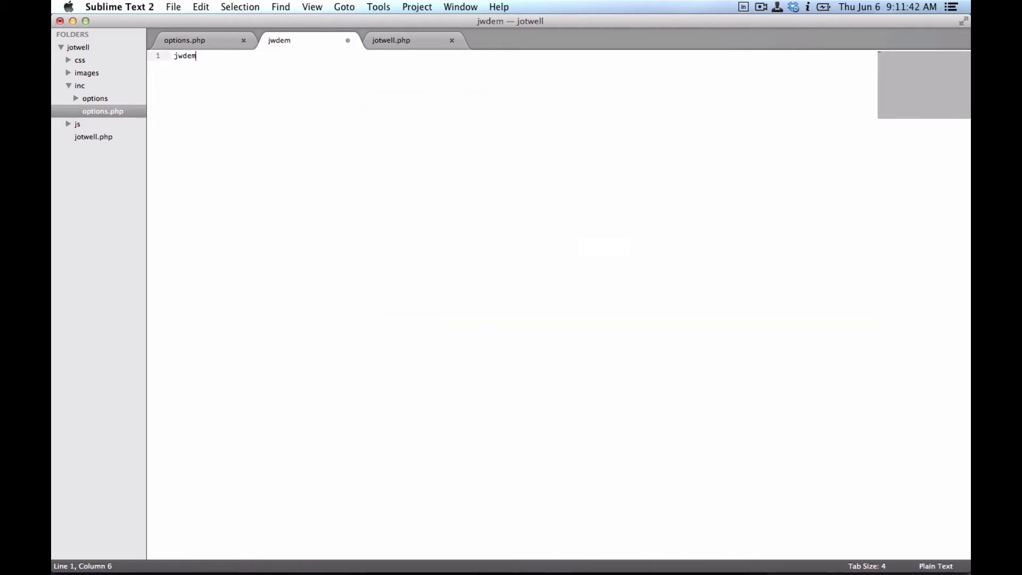
pyautogui.write('o')
# Prefix it with the account's database prefix and underscore to get the full _jwdemo name.
pyautogui.press('super+Tab')
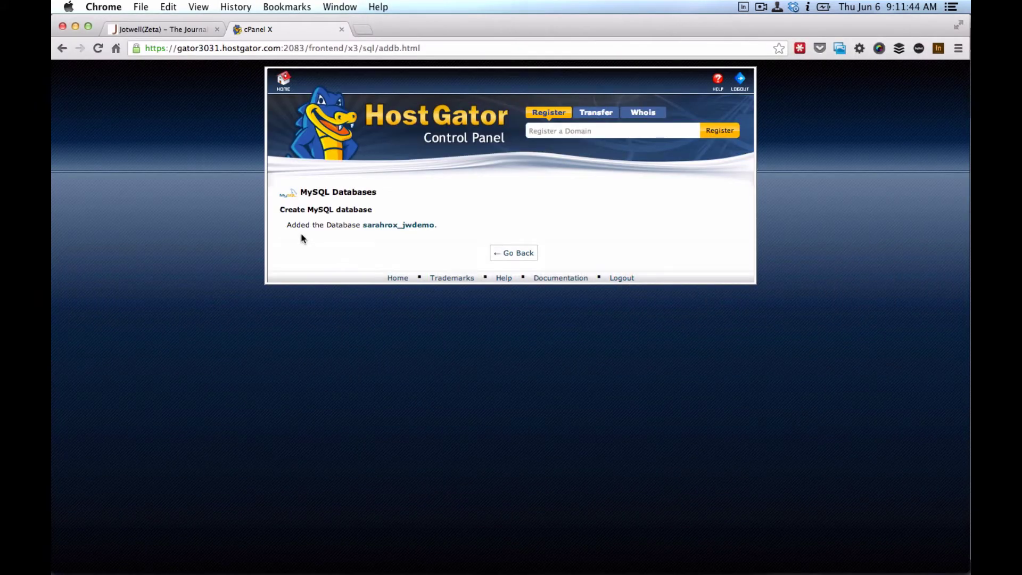
pyautogui.press('super+Tab')
pyautogui.press('super+Left')
pyautogui.write('sarahrox+jwdemo')
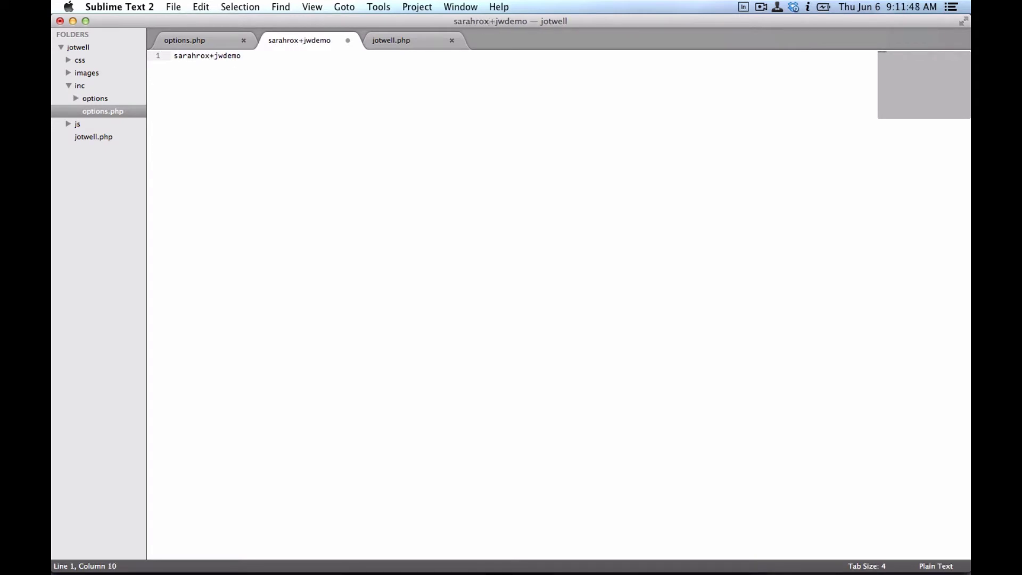
pyautogui.press('BackSpace')
pyautogui.write('_')
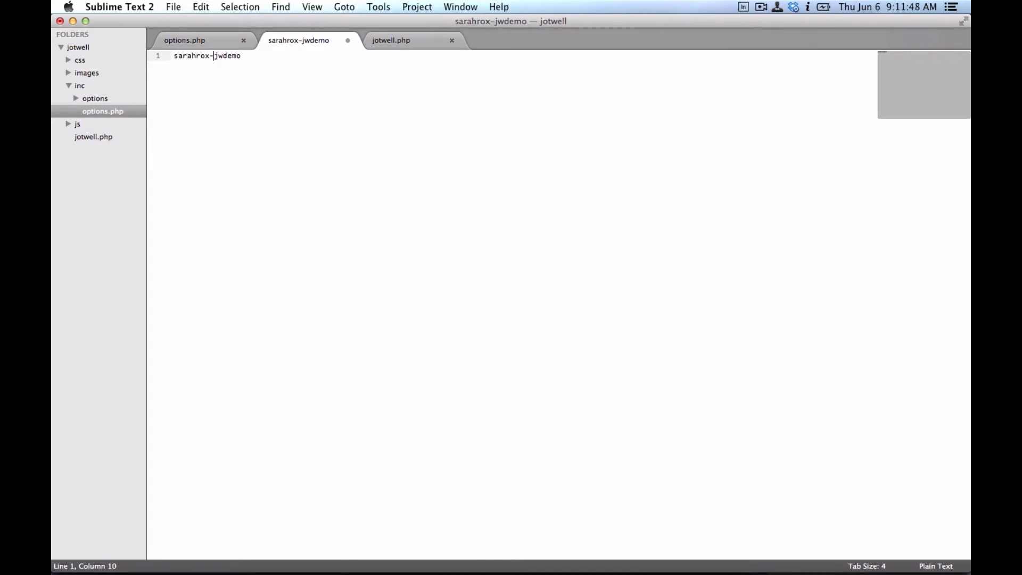
pyautogui.press('super+Tab')
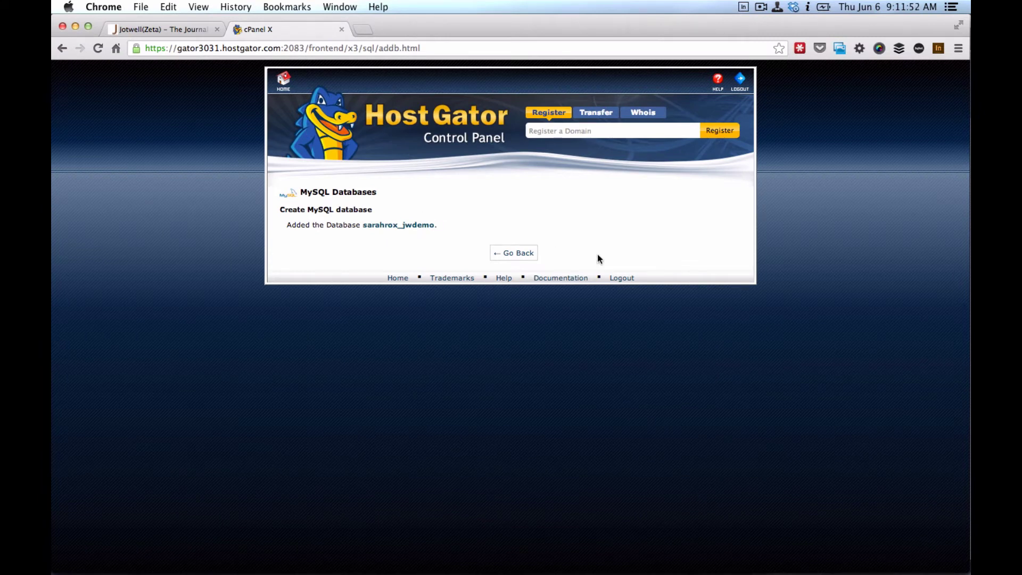
# Add a MySQL user named jwdemo with a password under Add New User.
pyautogui.click(520, 254)
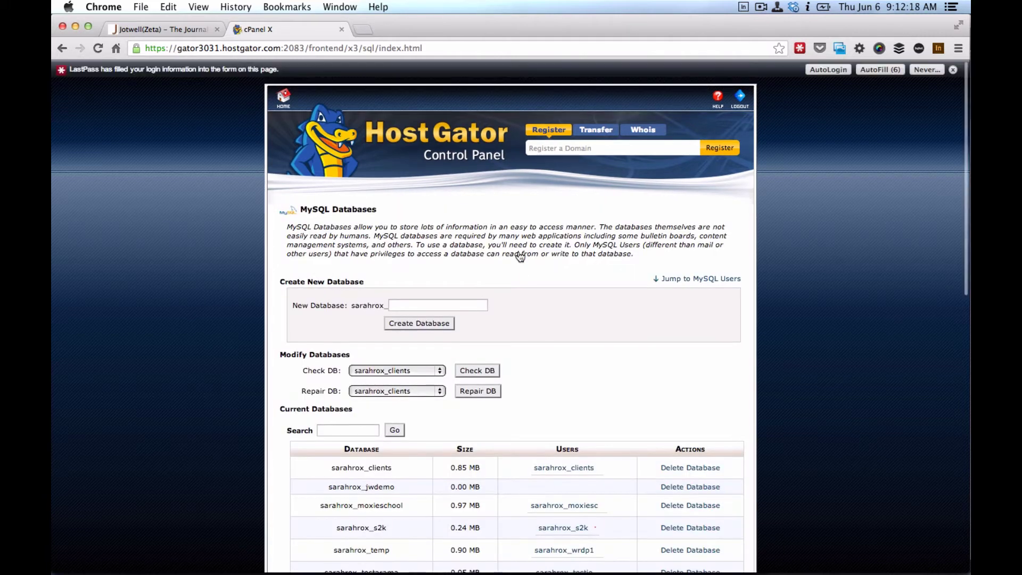
pyautogui.scroll(-5, 693, 336)
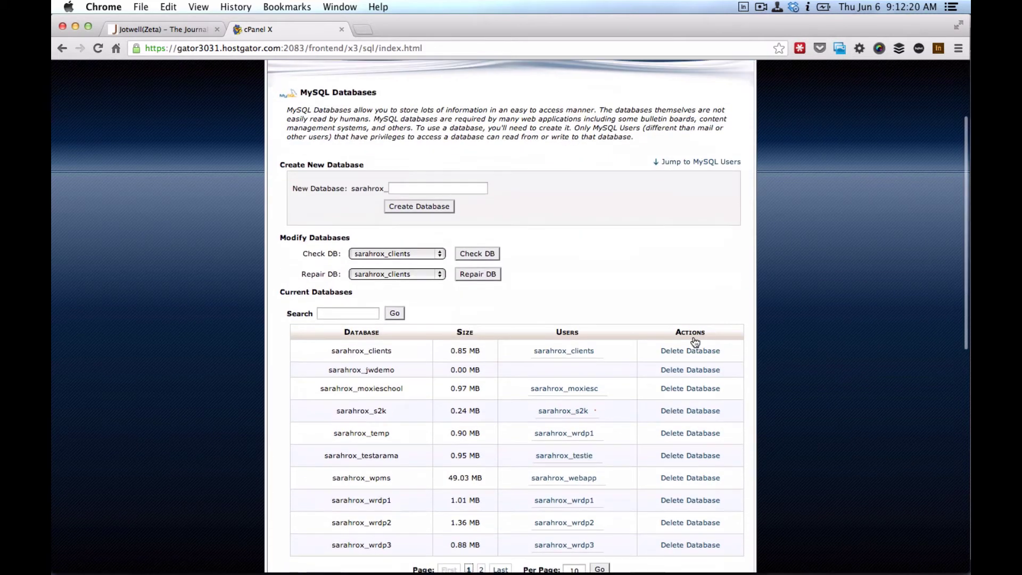
pyautogui.scroll(-1, 692, 336)
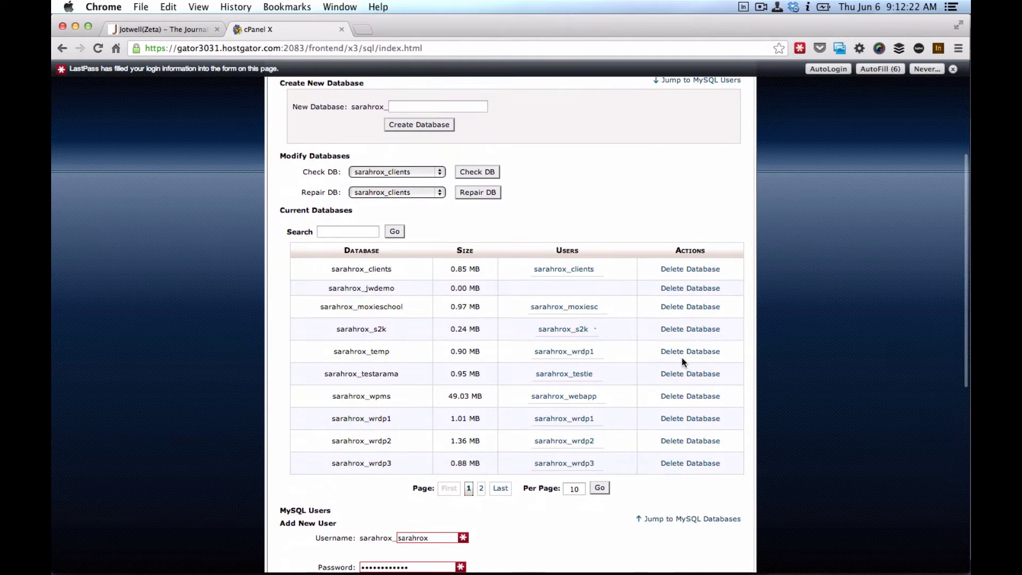
pyautogui.scroll(-3, 414, 502)
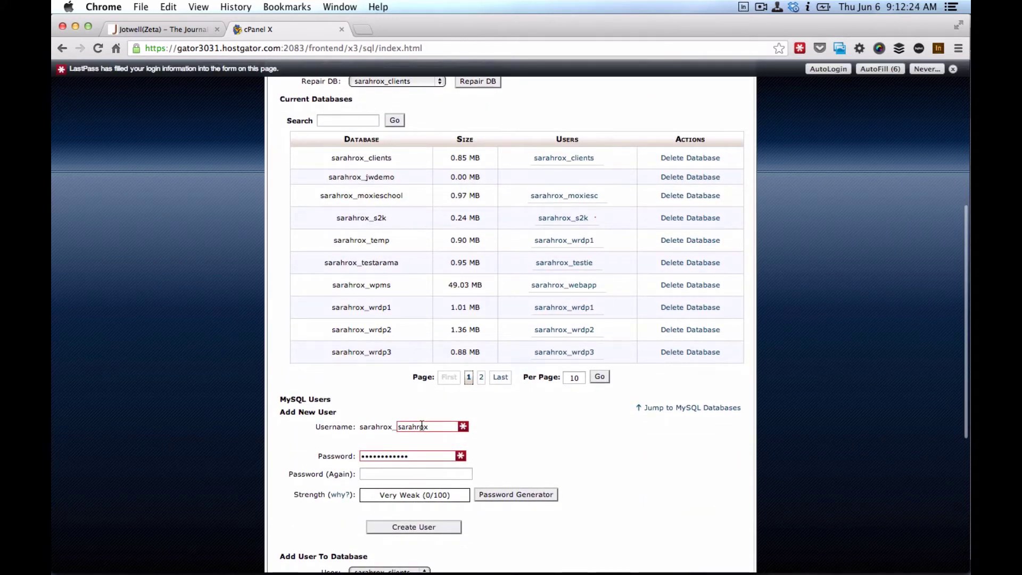
pyautogui.doubleClick(421, 426)
pyautogui.write('jw')
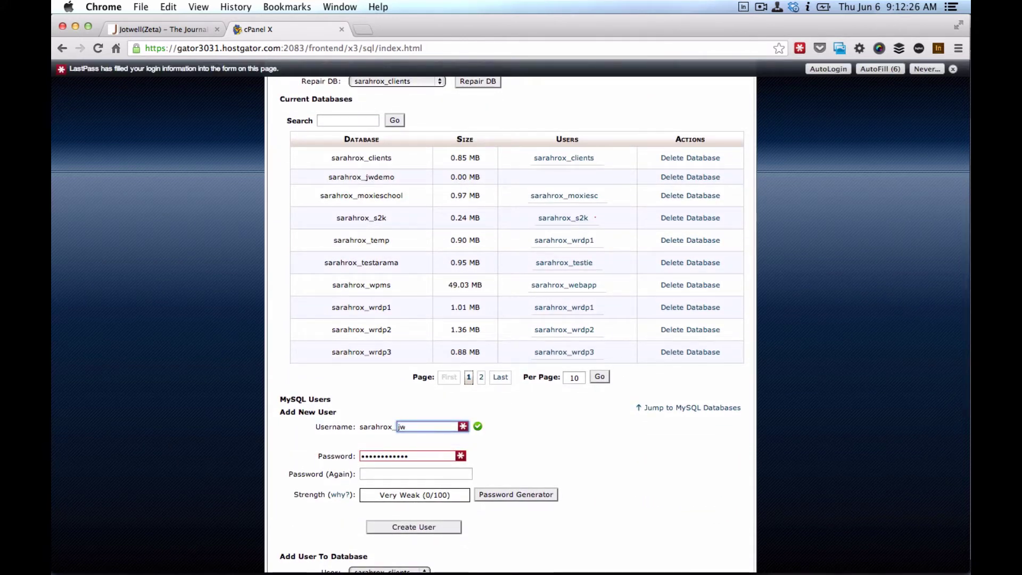
pyautogui.write('demo')
pyautogui.press('Tab')
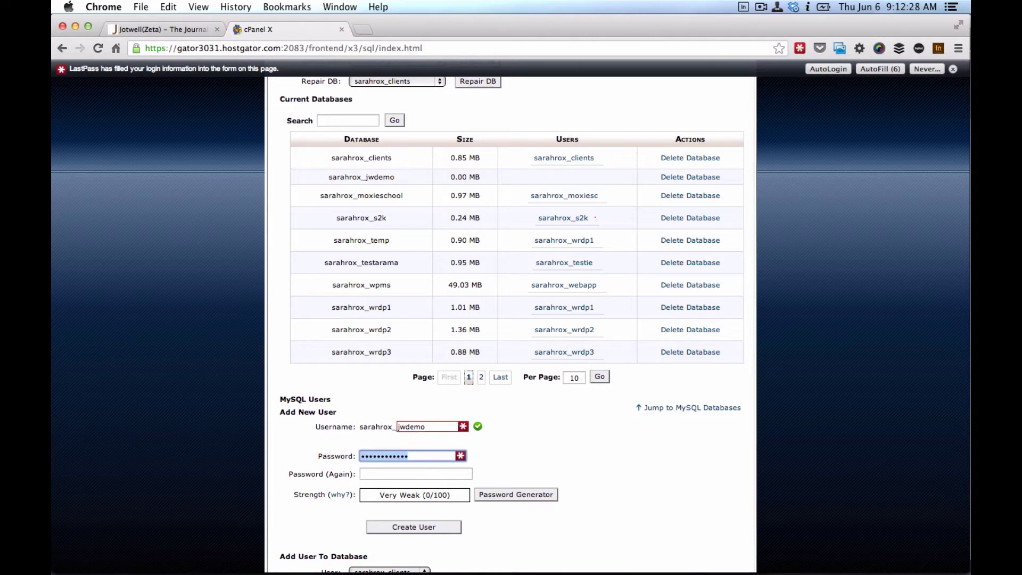
pyautogui.write('•••••')
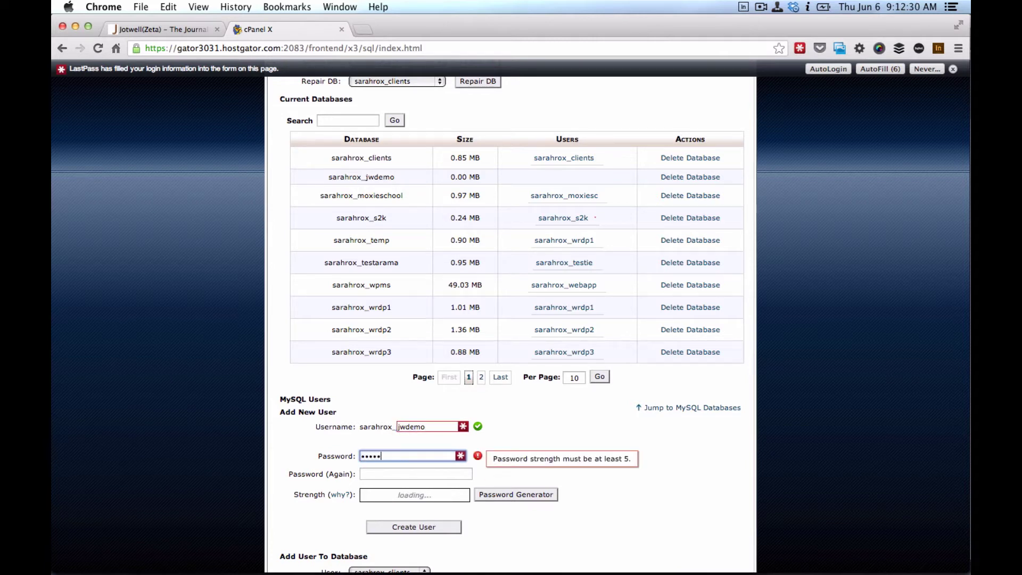
pyautogui.write('•')
pyautogui.press('Tab')
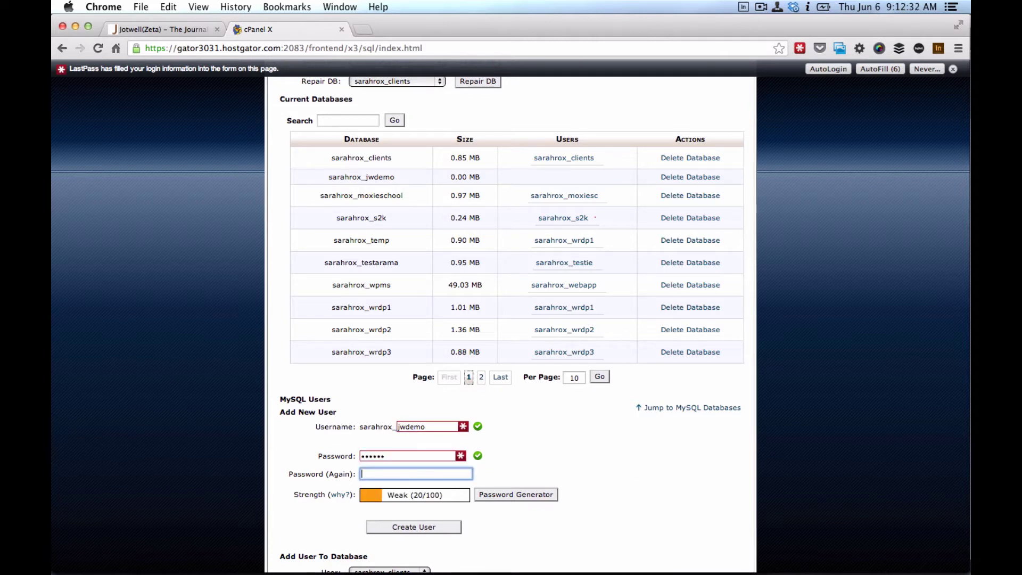
pyautogui.write('••••••')
pyautogui.click(414, 530)
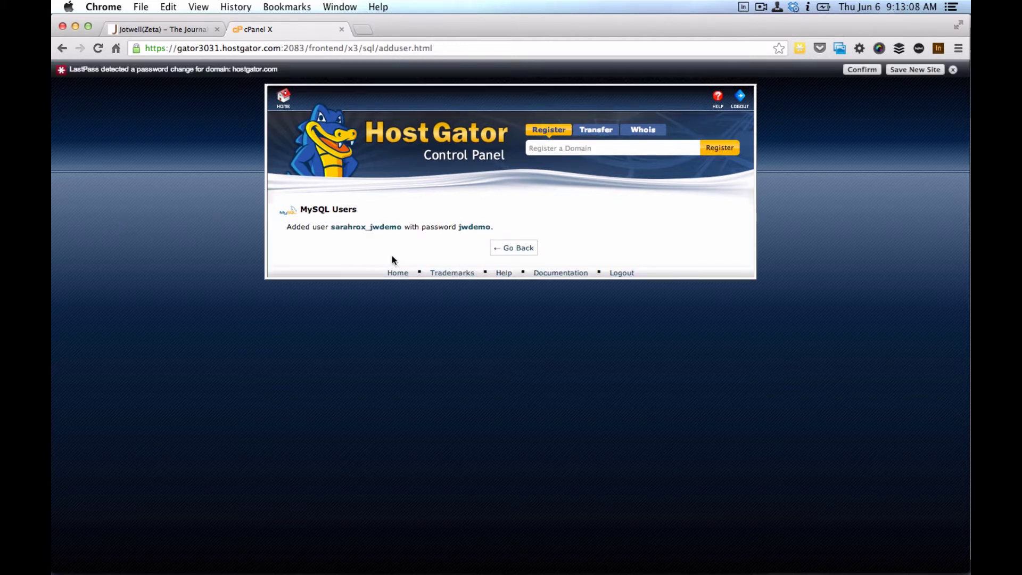
# Add the _jwdemo user to the _jwdemo database.
pyautogui.click(521, 250)
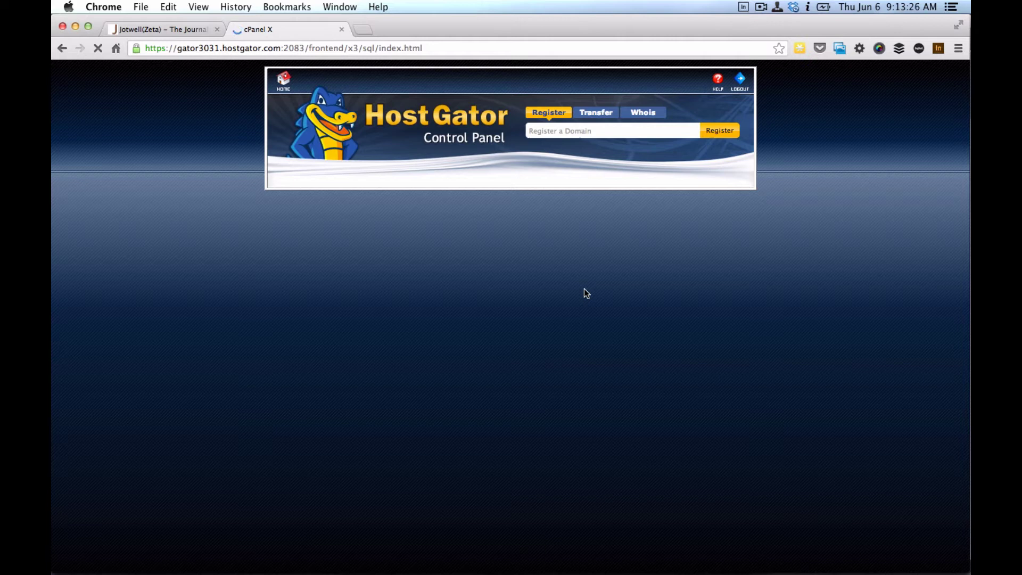
pyautogui.scroll(-8, 564, 430)
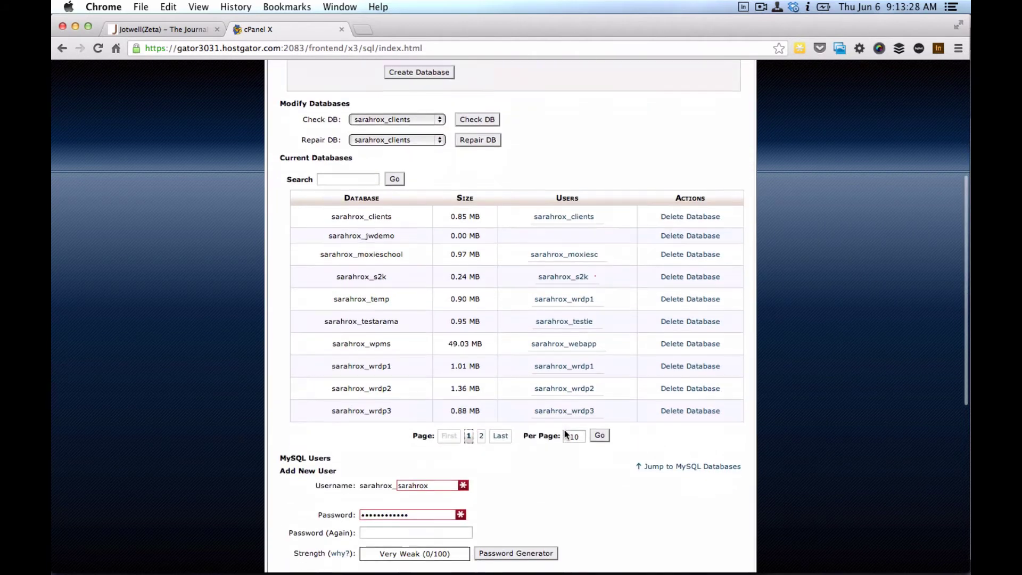
pyautogui.scroll(-4, 564, 429)
pyautogui.click(379, 451)
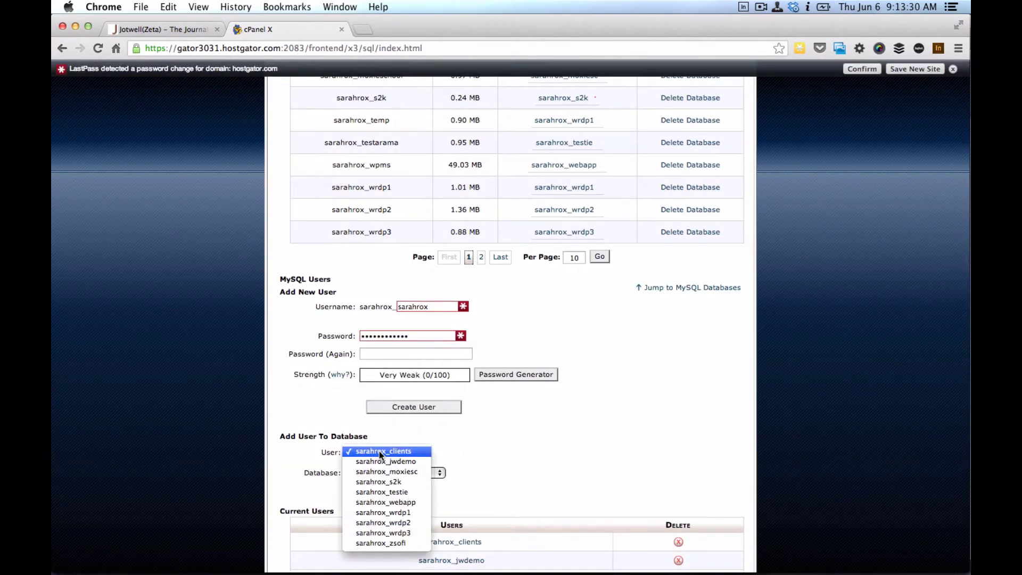
pyautogui.click(381, 462)
pyautogui.click(384, 472)
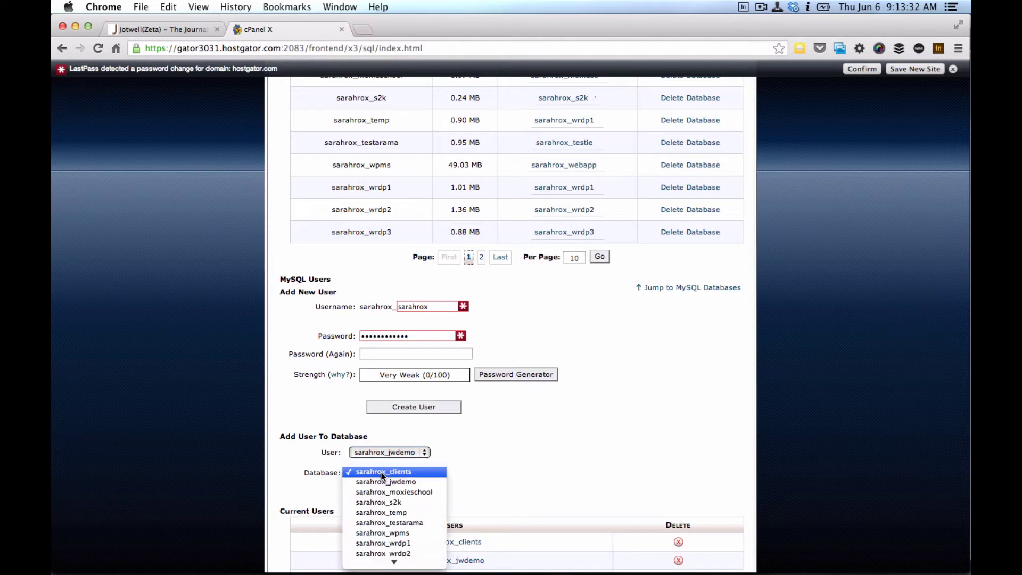
pyautogui.click(385, 484)
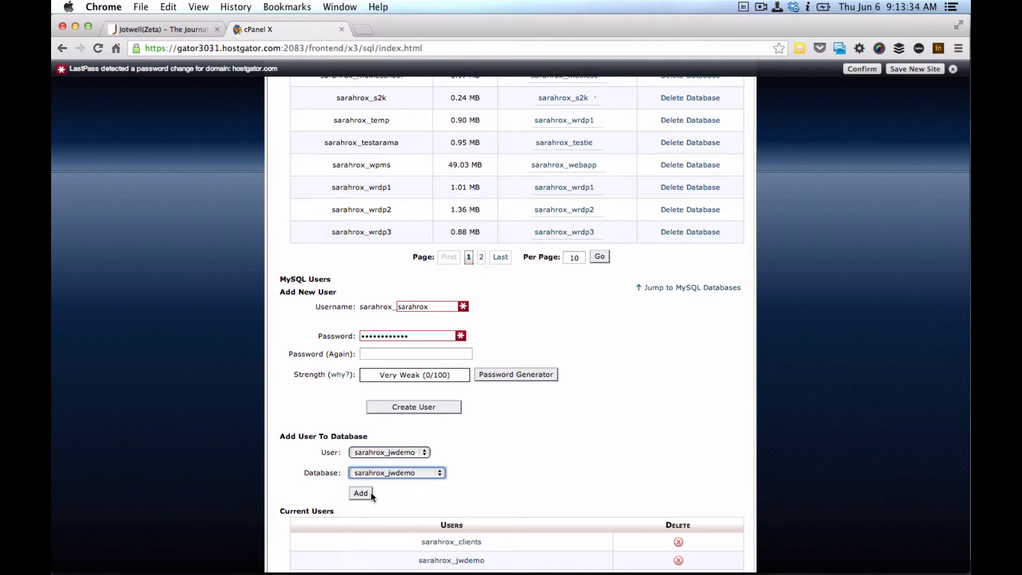
pyautogui.click(370, 494)
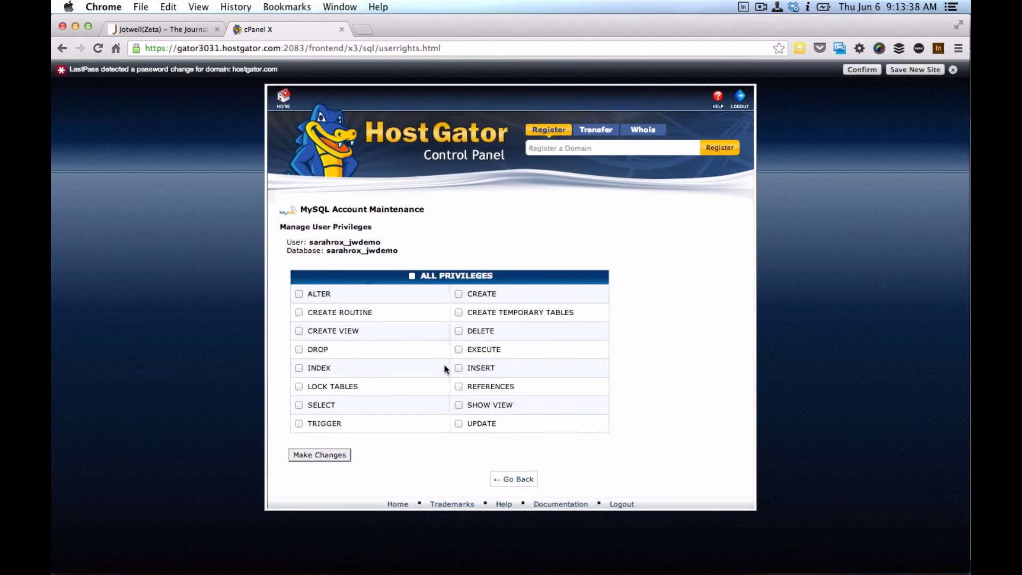
# Grant ALTER, CREATE, DELETE, DROP, INDEX, INSERT, SELECT and UPDATE privileges and save.
pyautogui.click(298, 293)
pyautogui.click(299, 351)
pyautogui.click(459, 294)
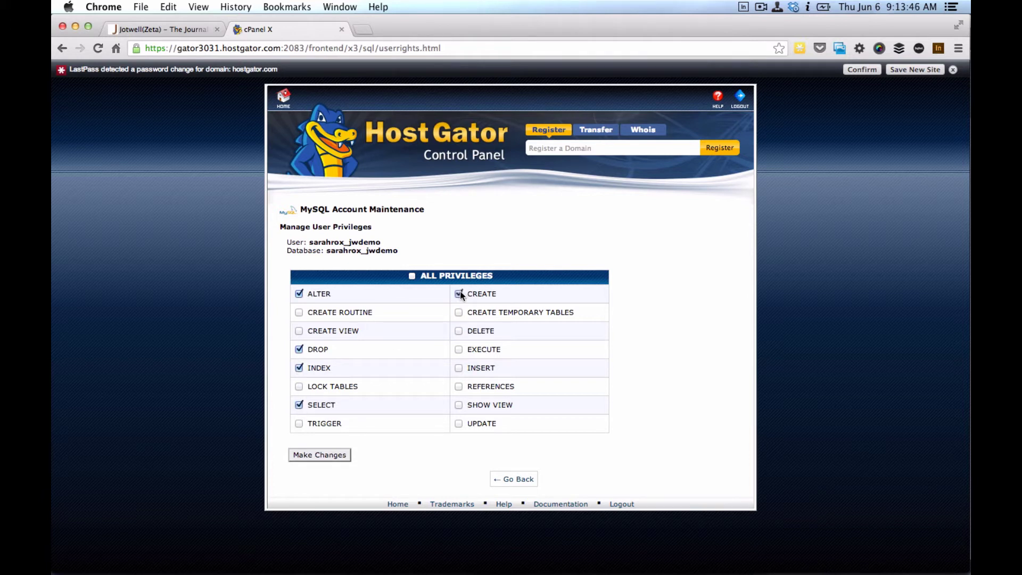
pyautogui.click(459, 332)
pyautogui.click(458, 424)
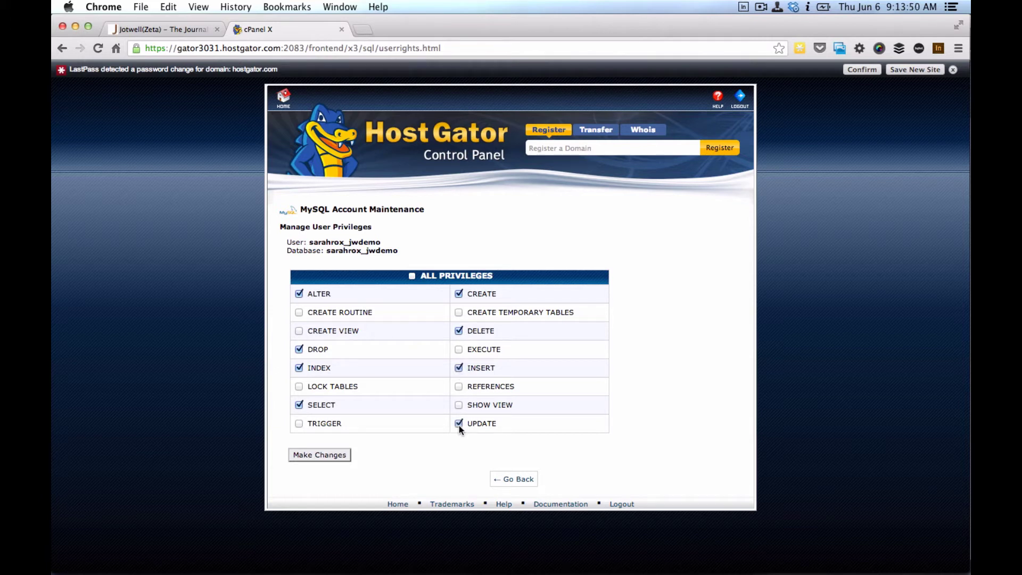
pyautogui.click(313, 456)
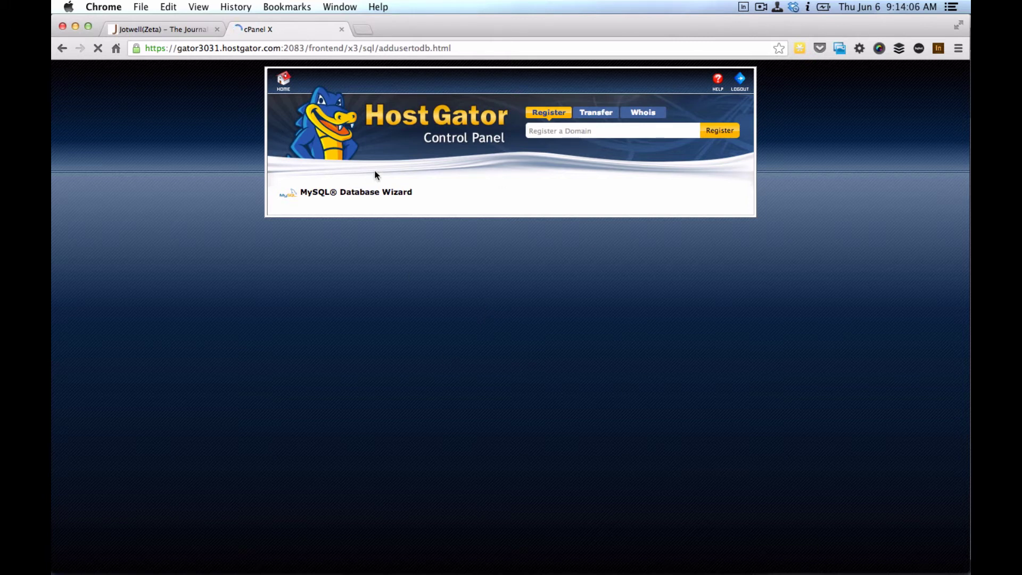
# Open the local Jotwell Dashboard in a new tab and browse the Appearance and Plugins menus.
pyautogui.click(175, 29)
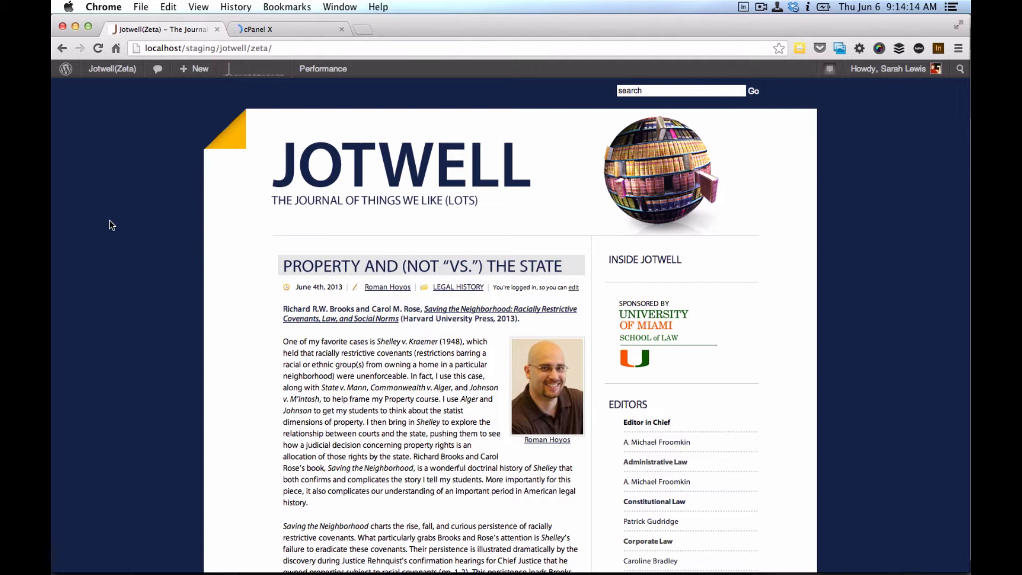
pyautogui.moveTo(115, 71)
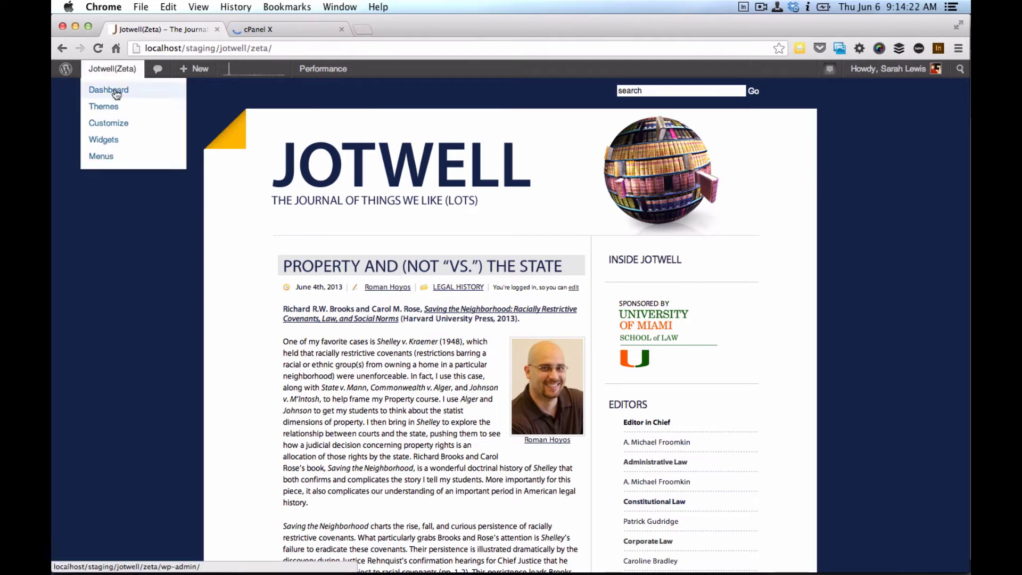
pyautogui.rightClick(115, 89)
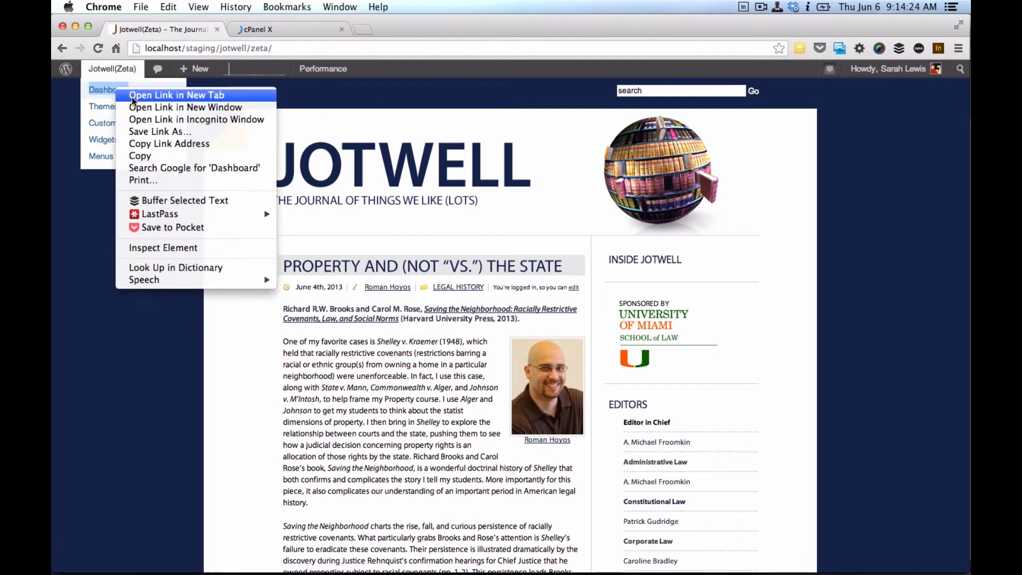
pyautogui.click(127, 96)
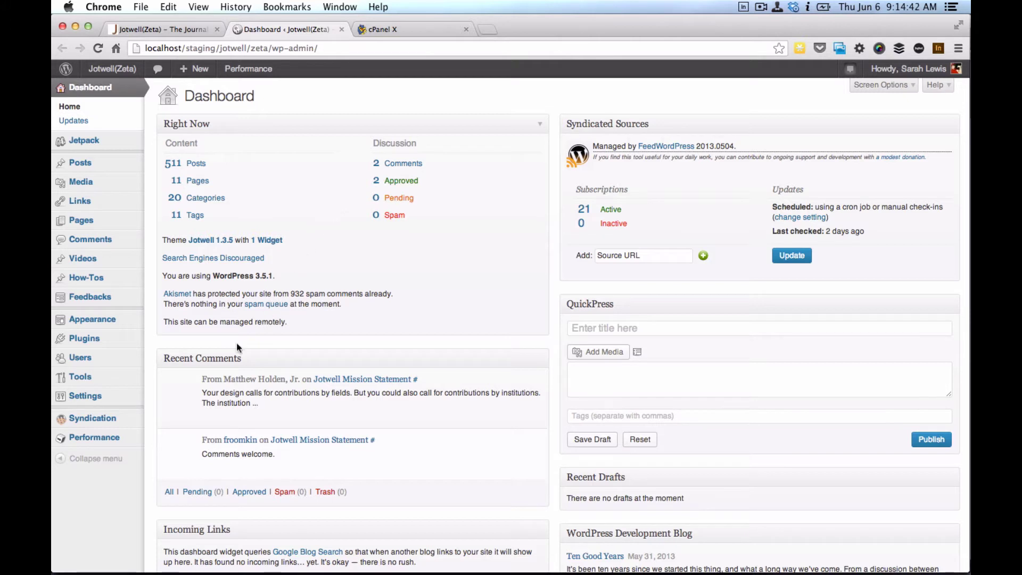
pyautogui.moveTo(112, 322)
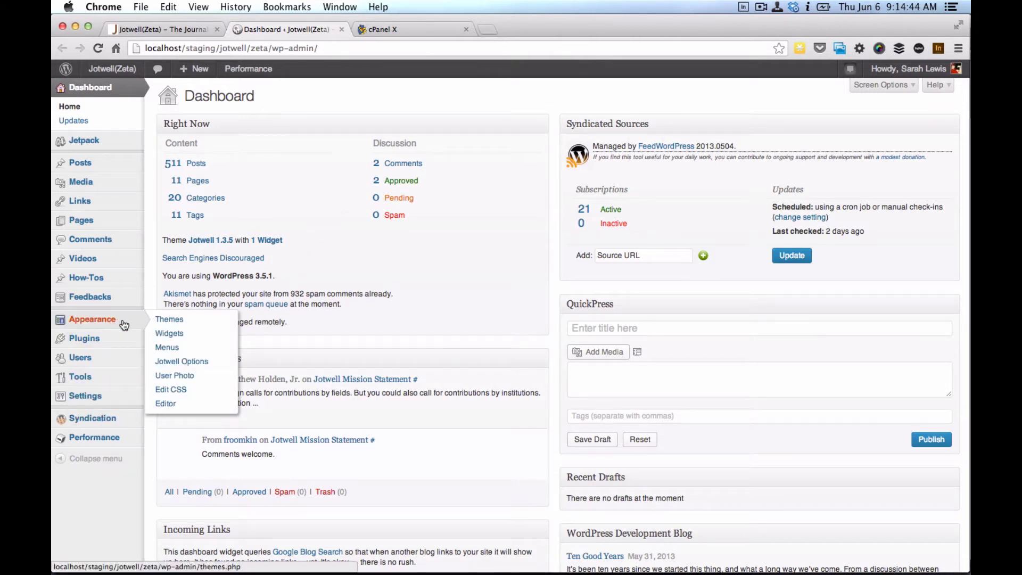
pyautogui.moveTo(122, 341)
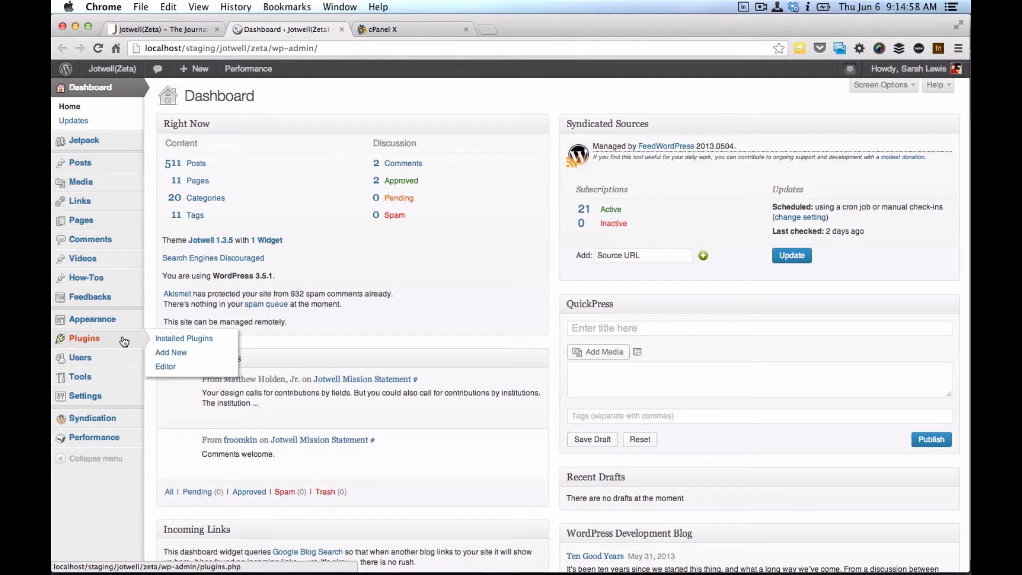
pyautogui.moveTo(112, 398)
# Search the plugin directory for 'duplicator', then install and activate Duplicator 0.4.4.
pyautogui.click(173, 353)
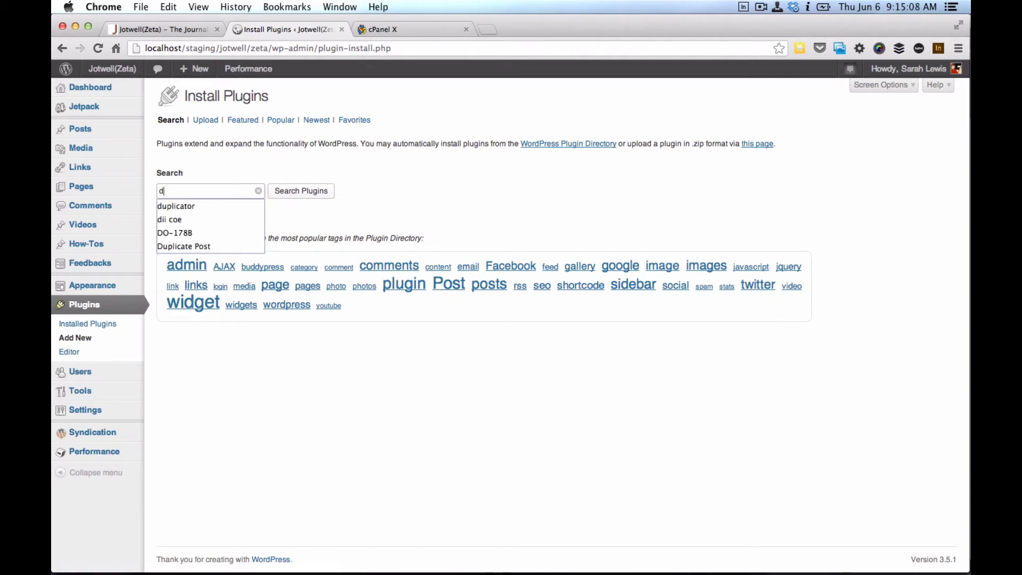
pyautogui.press('Down')
pyautogui.press('Return')
pyautogui.press('Return')
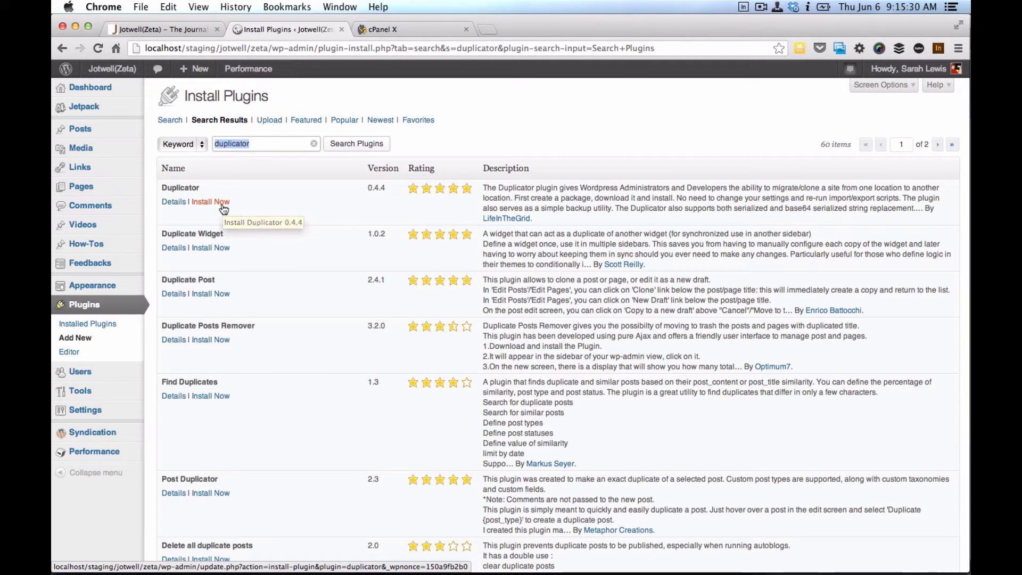
pyautogui.moveTo(250, 69)
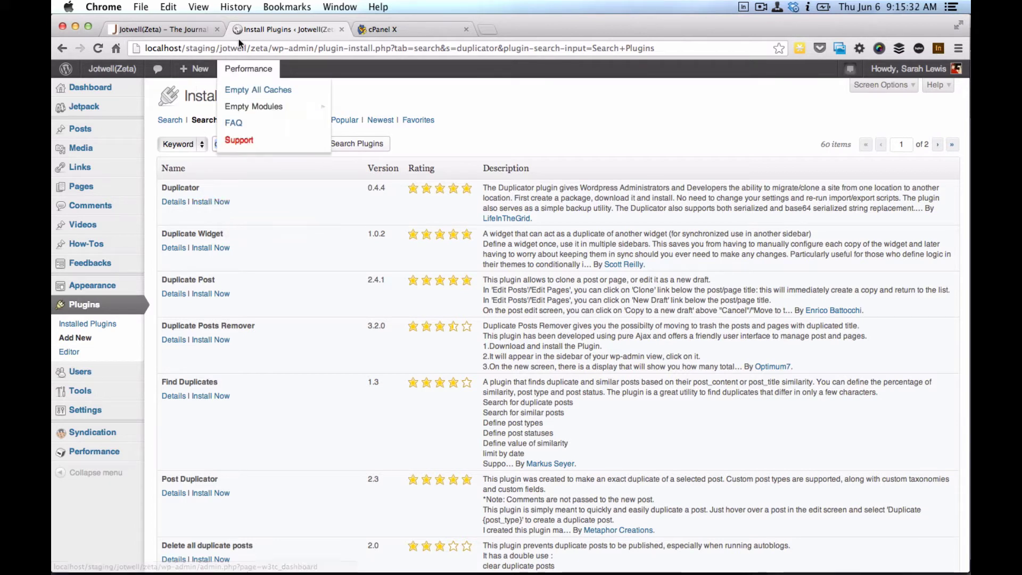
pyautogui.click(208, 205)
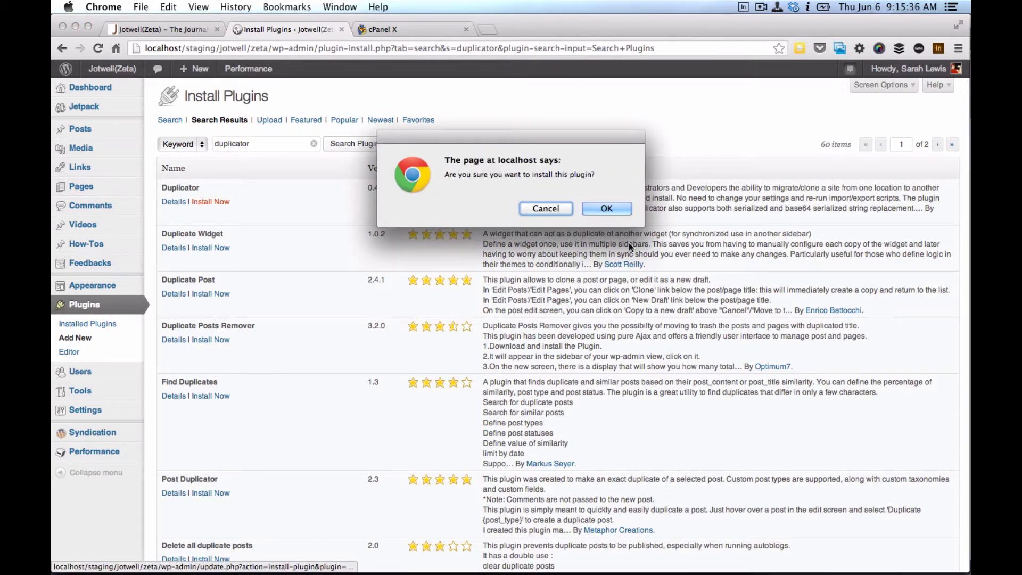
pyautogui.click(606, 208)
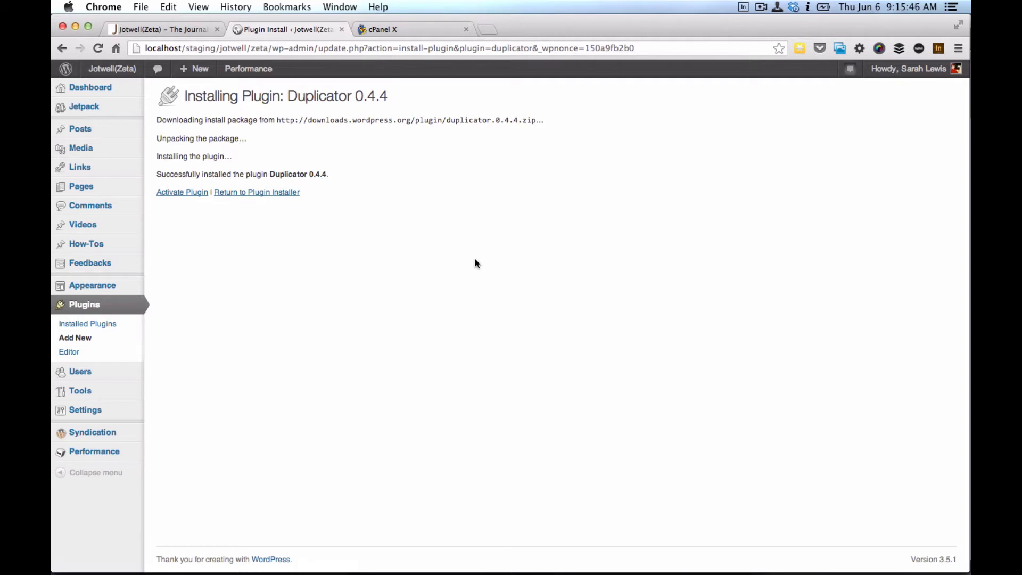
pyautogui.click(173, 198)
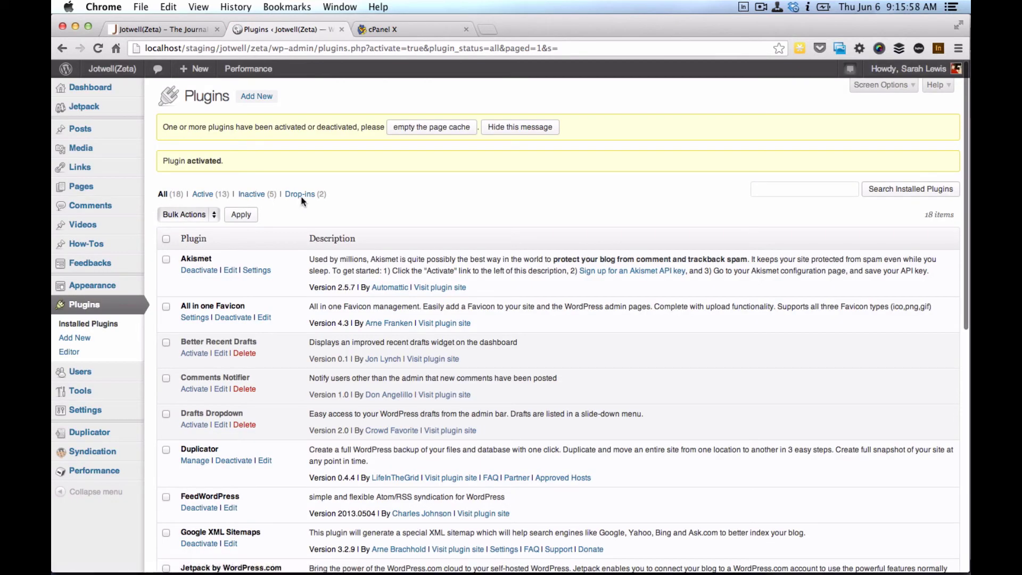
# Dismiss the cache notice and build the 36.83MB package 20130606_jotwellzeta in Duplicator.
pyautogui.click(516, 127)
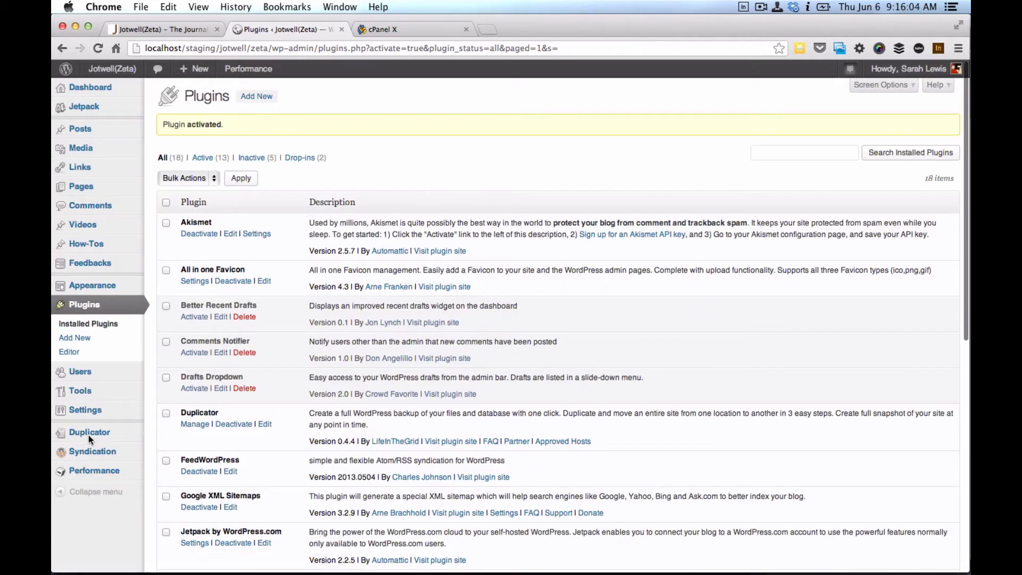
pyautogui.moveTo(88, 435)
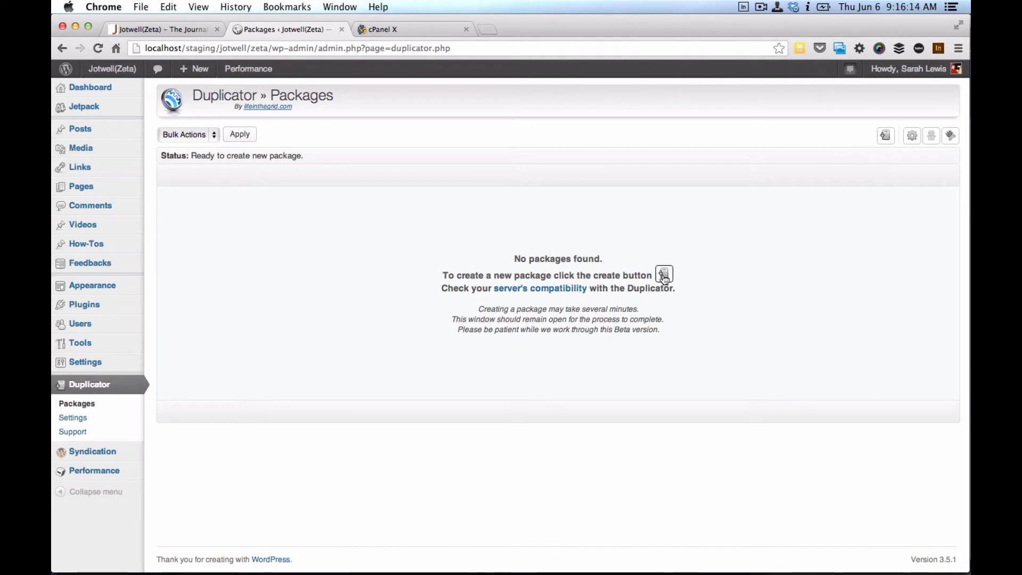
pyautogui.click(881, 141)
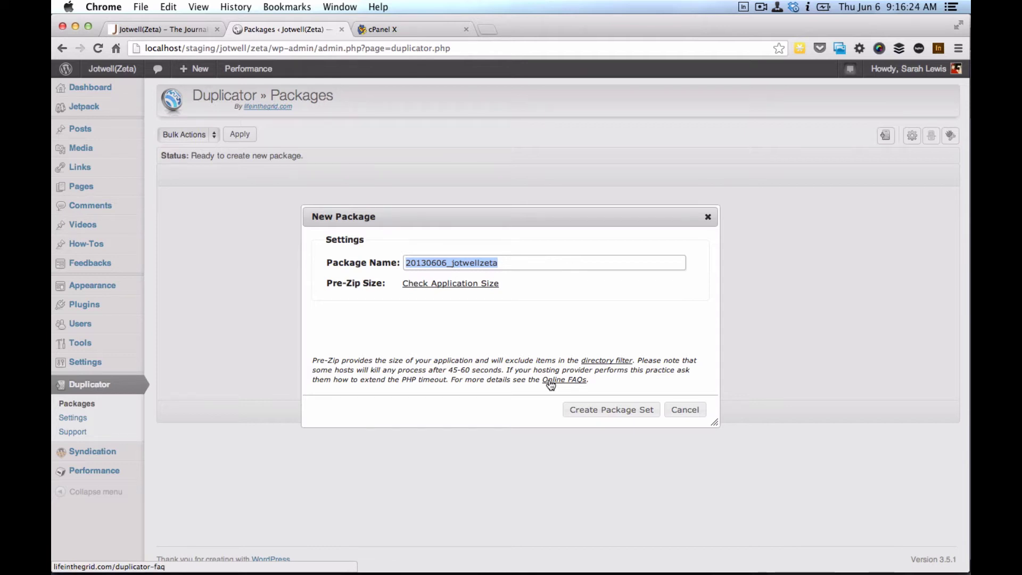
pyautogui.click(590, 409)
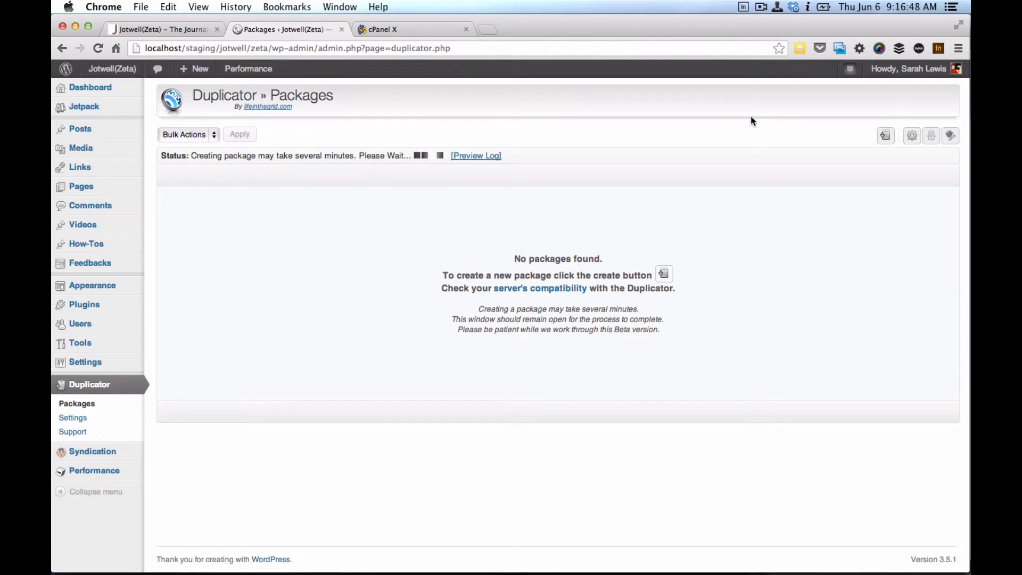
pyautogui.click(761, 8)
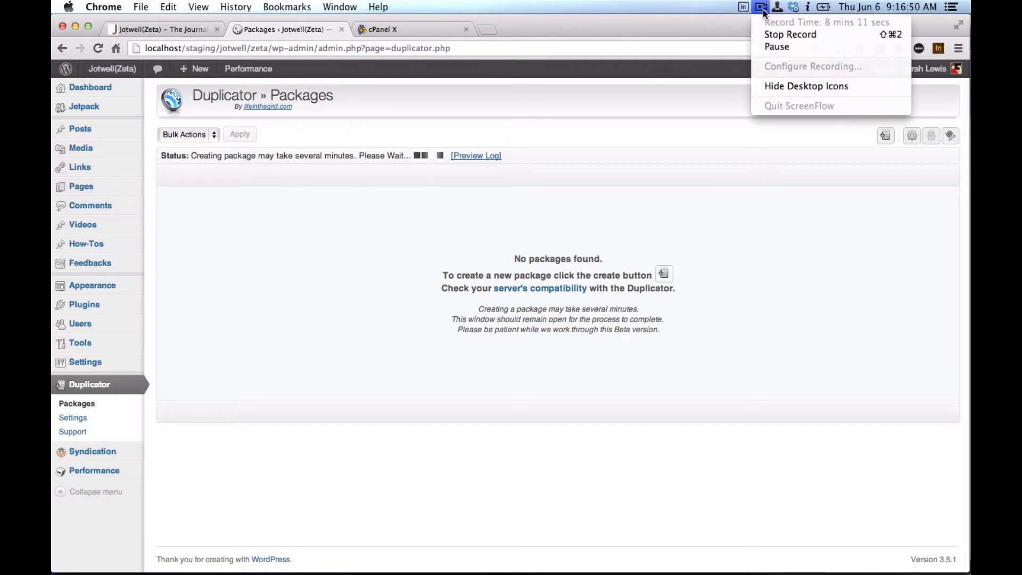
pyautogui.click(771, 47)
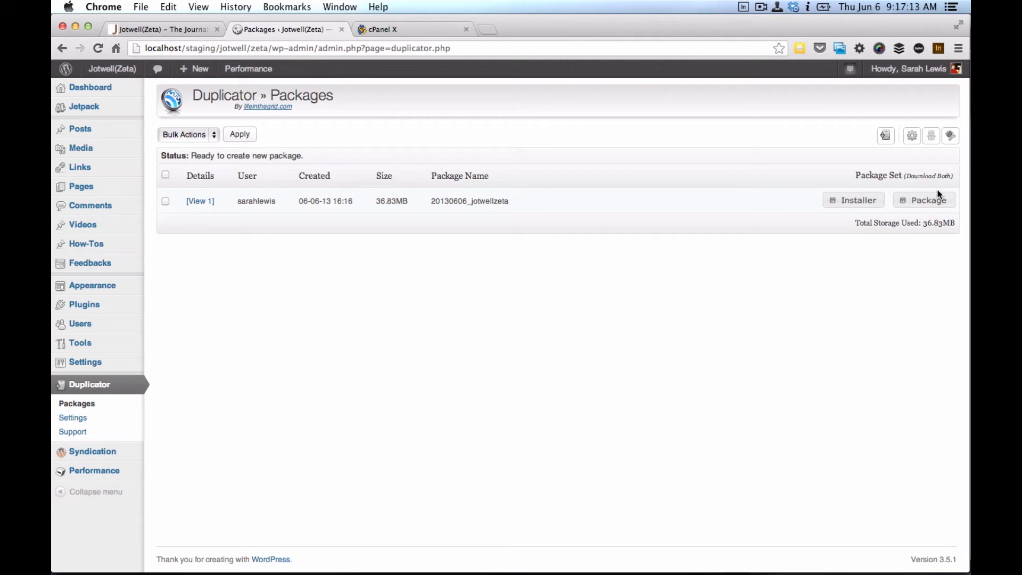
# Download the package's installer.php and its zip archive from the package row.
pyautogui.click(867, 202)
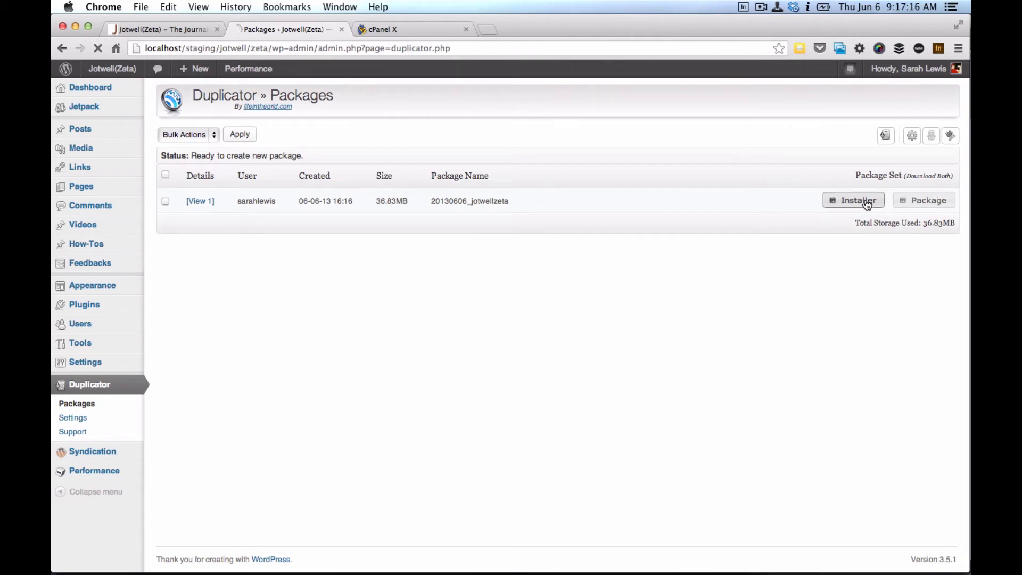
pyautogui.click(916, 205)
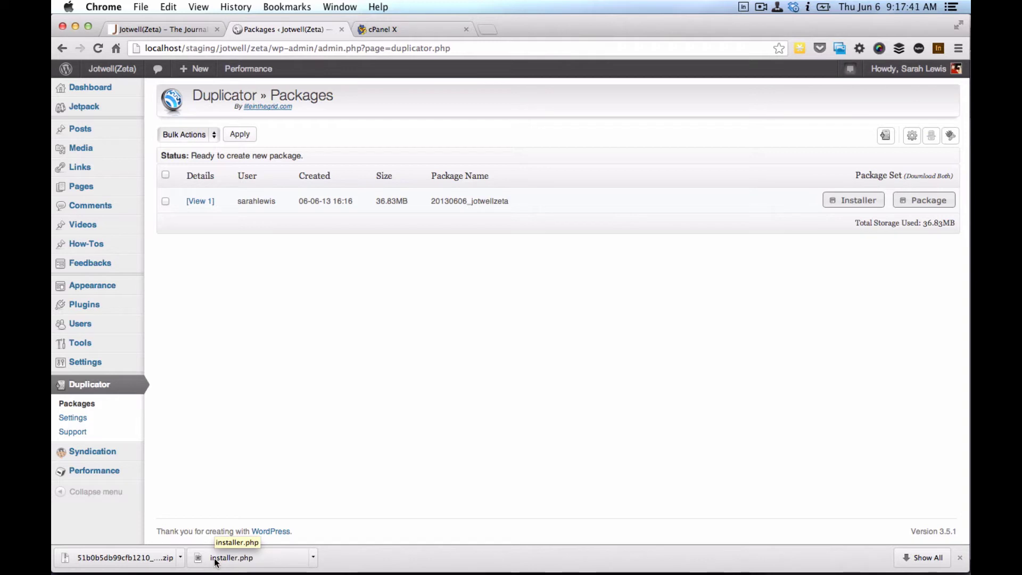
pyautogui.press('super+Tab')
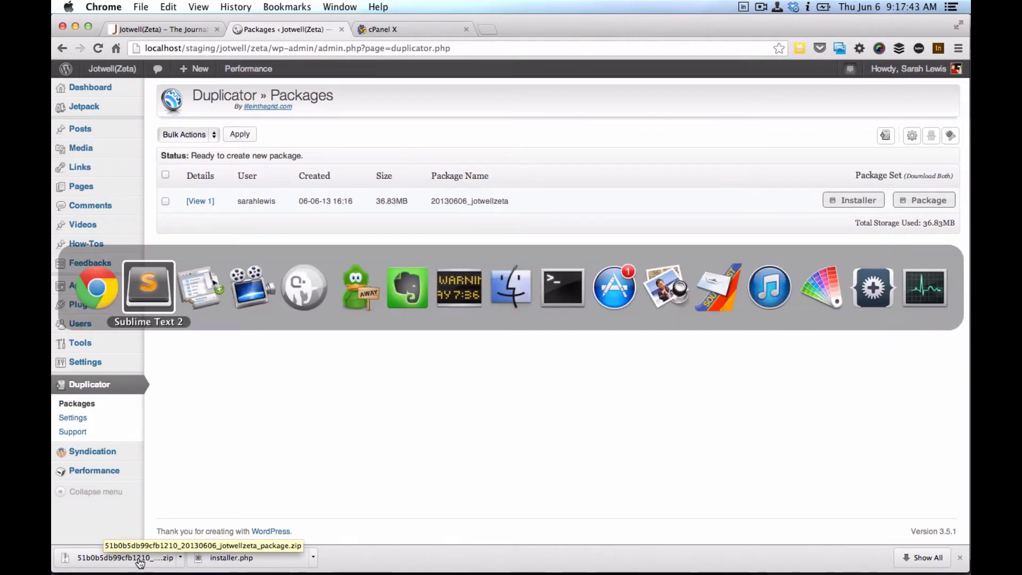
pyautogui.press('super+Tab')
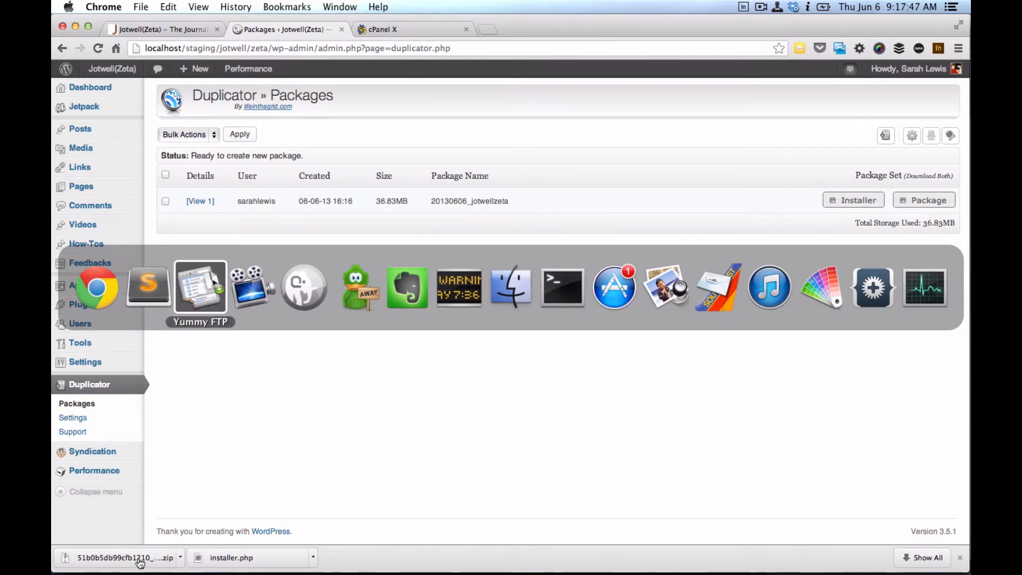
pyautogui.press('super+shift+Tab')
pyautogui.press('super+shift+Tab')
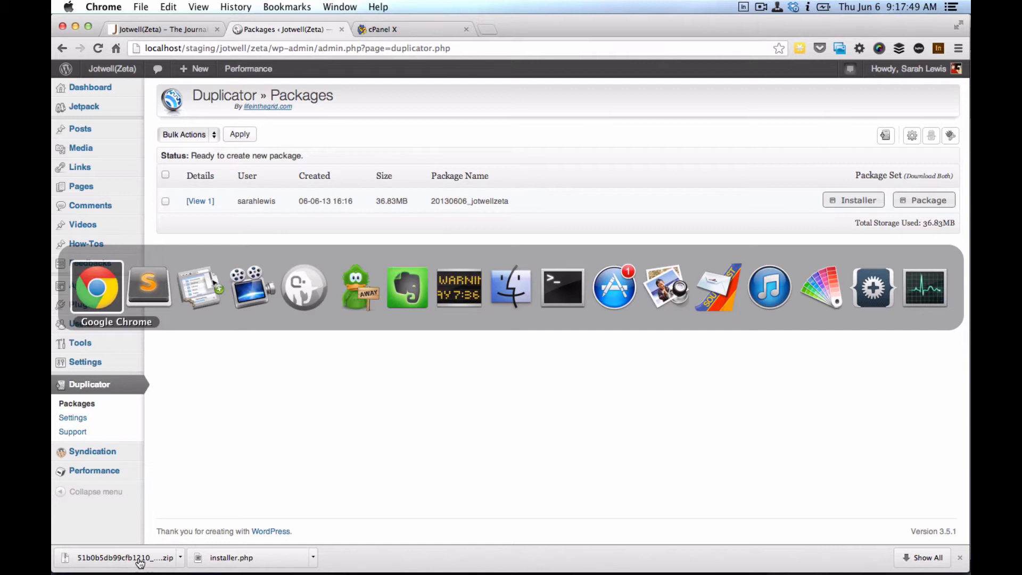
# Reveal the downloaded package zip in Finder.
pyautogui.rightClick(139, 562)
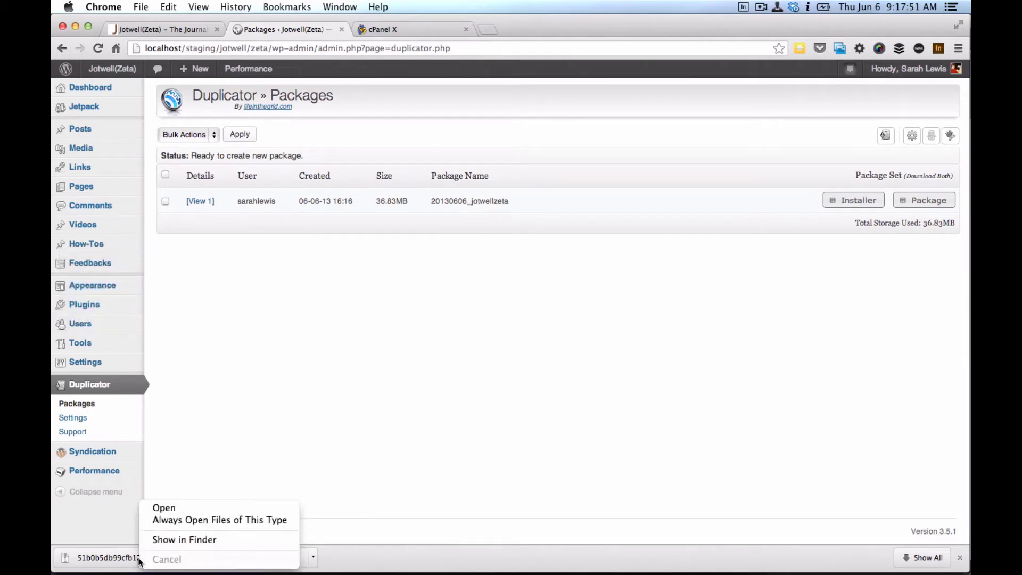
pyautogui.click(168, 541)
pyautogui.click(168, 539)
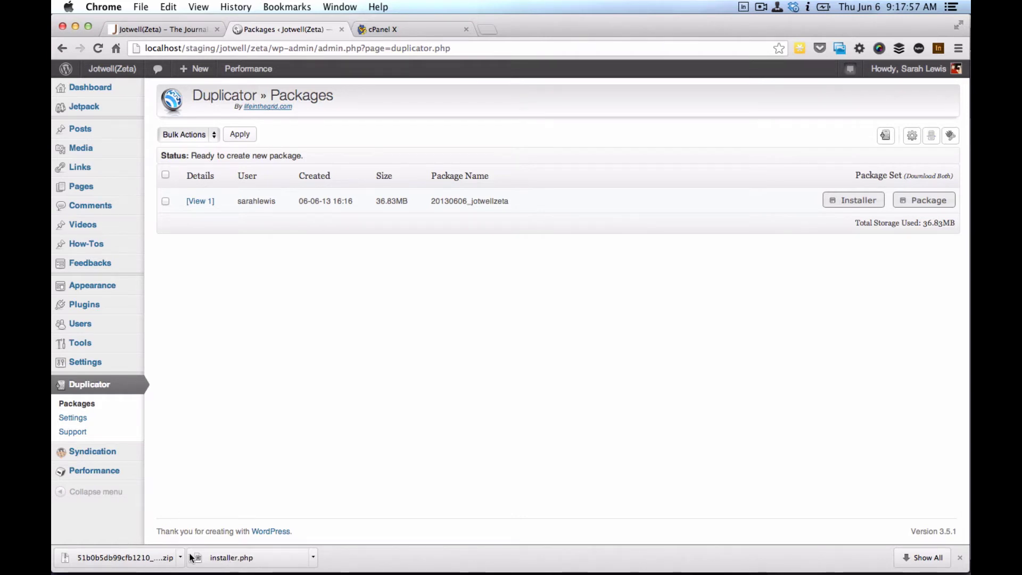
# Upload installer.php and the package zip into the server's jotwell-demo folder in Yummy FTP.
pyautogui.press('super+Tab')
pyautogui.press('super+Tab')
pyautogui.press('super+Tab')
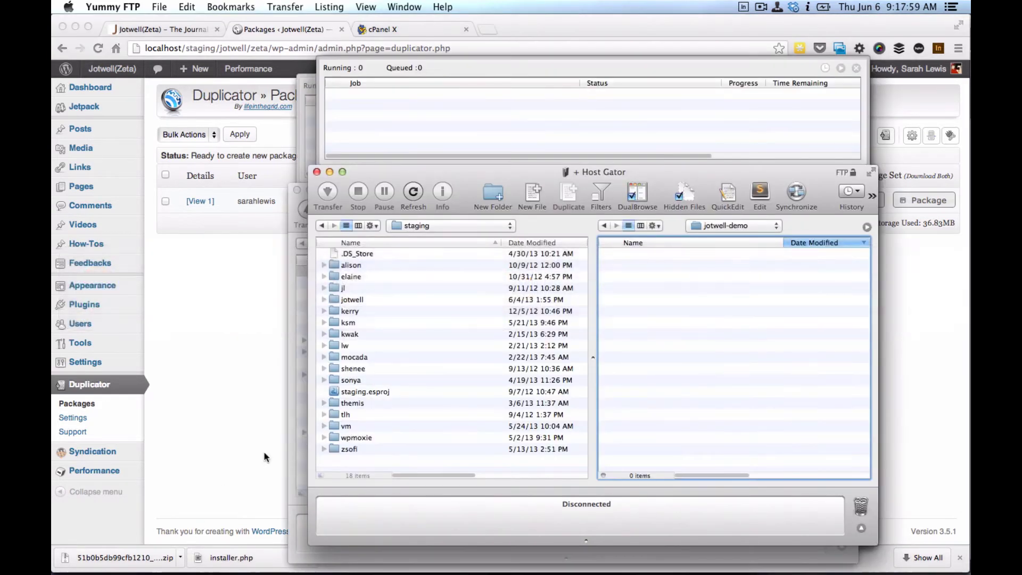
pyautogui.press('super+Tab')
pyautogui.press('super+Tab')
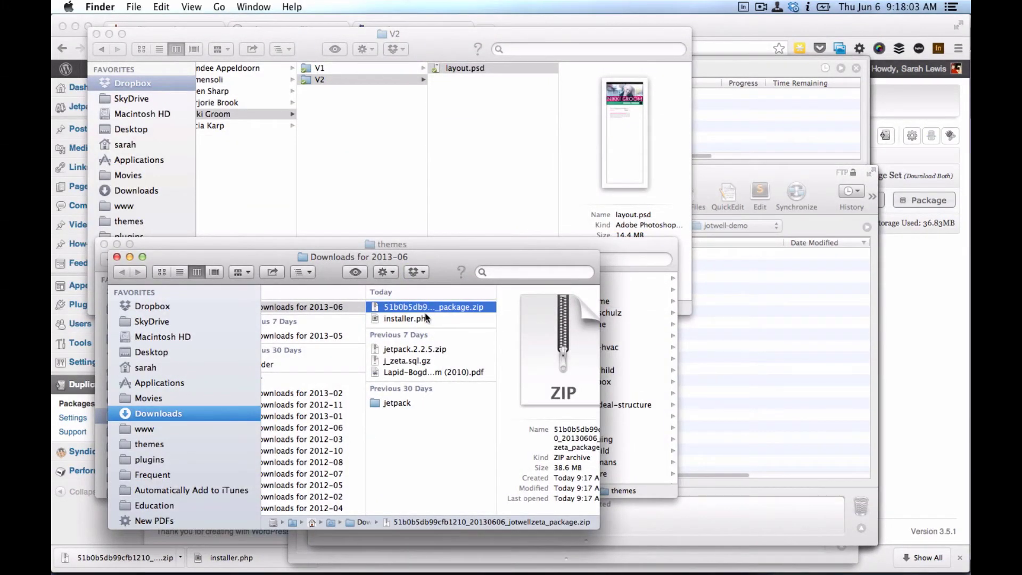
pyautogui.keyDown('shift'); pyautogui.click(424, 317); pyautogui.keyUp('shift')
pyautogui.moveTo(438, 311); pyautogui.dragTo(788, 312)
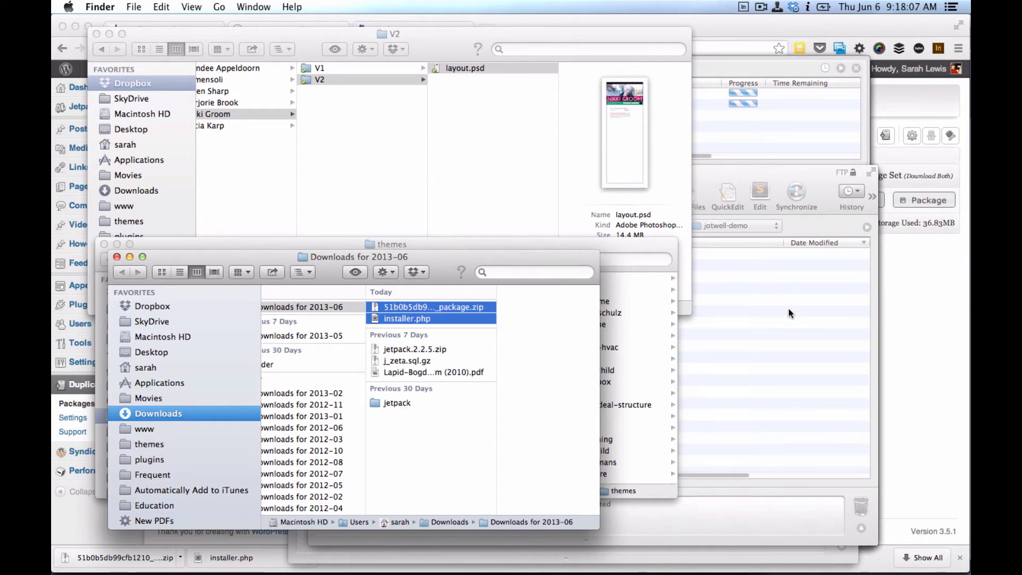
pyautogui.click(788, 310)
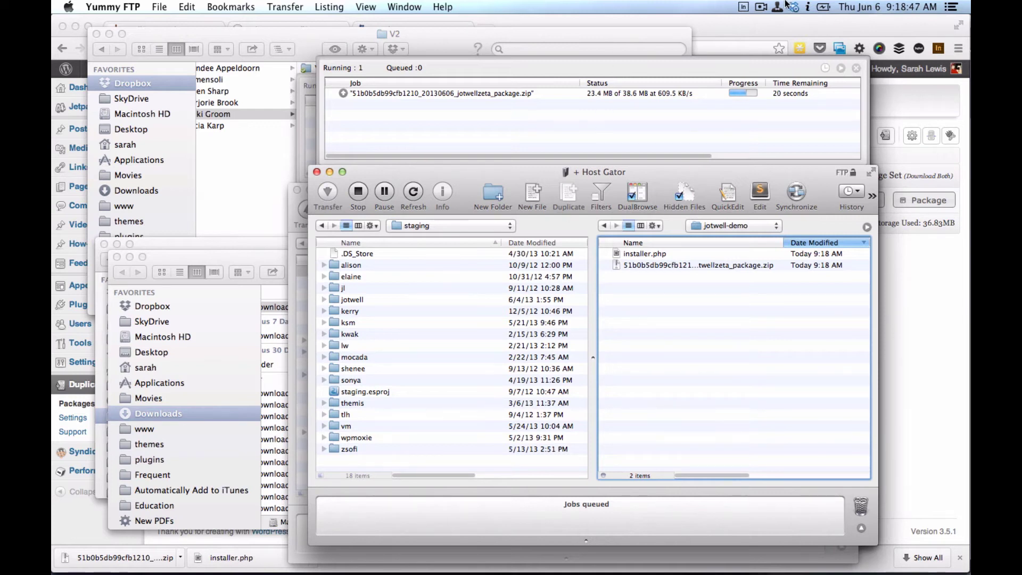
pyautogui.click(761, 7)
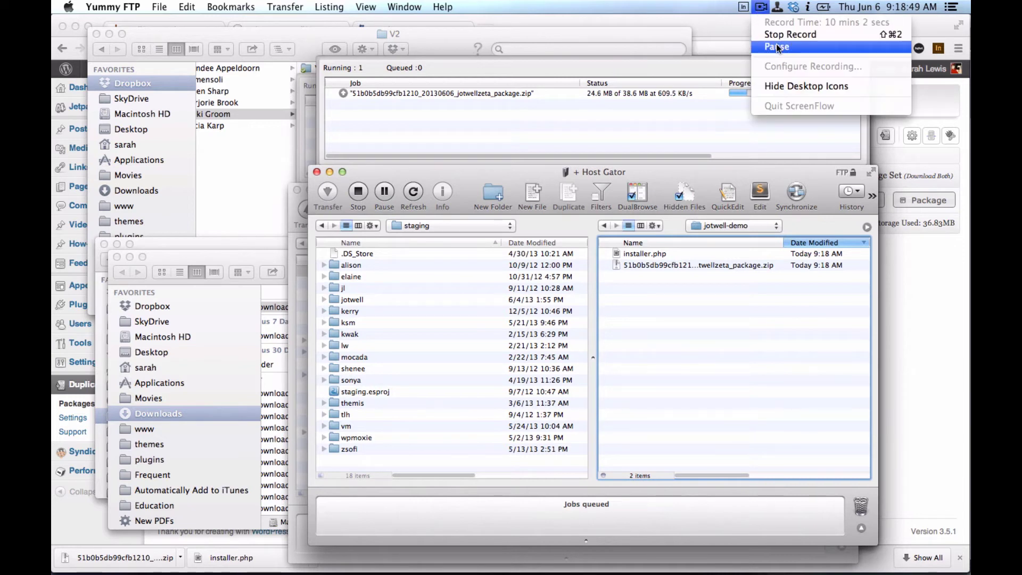
pyautogui.click(777, 46)
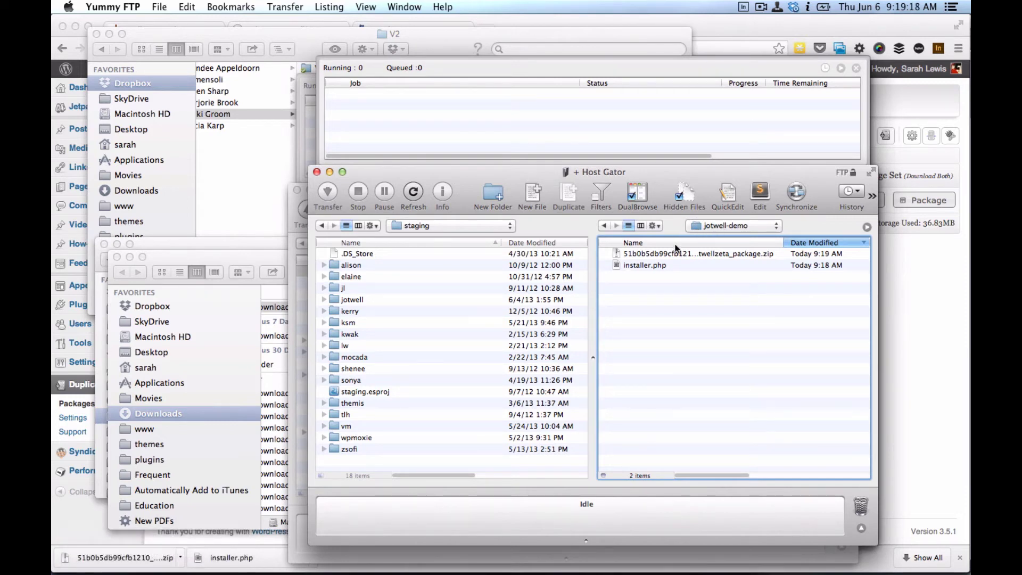
# Switch back to Chrome once the upload has completed.
pyautogui.press('super+Tab')
pyautogui.press('super+Tab')
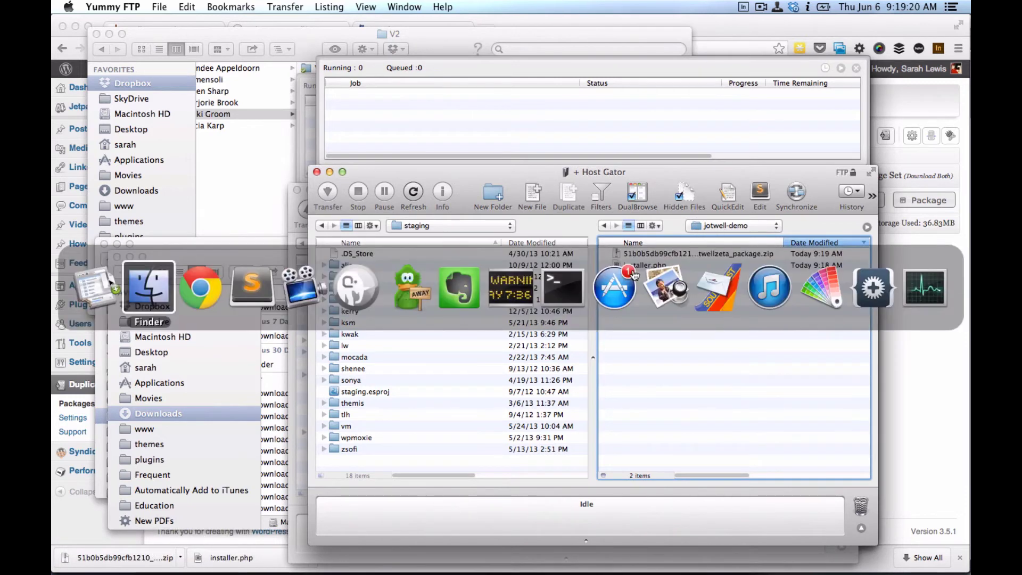
# Load moxieschool.com/jotwell-demo/installer.php in a new tab to open the Duplicator installer.
pyautogui.press('super+t')
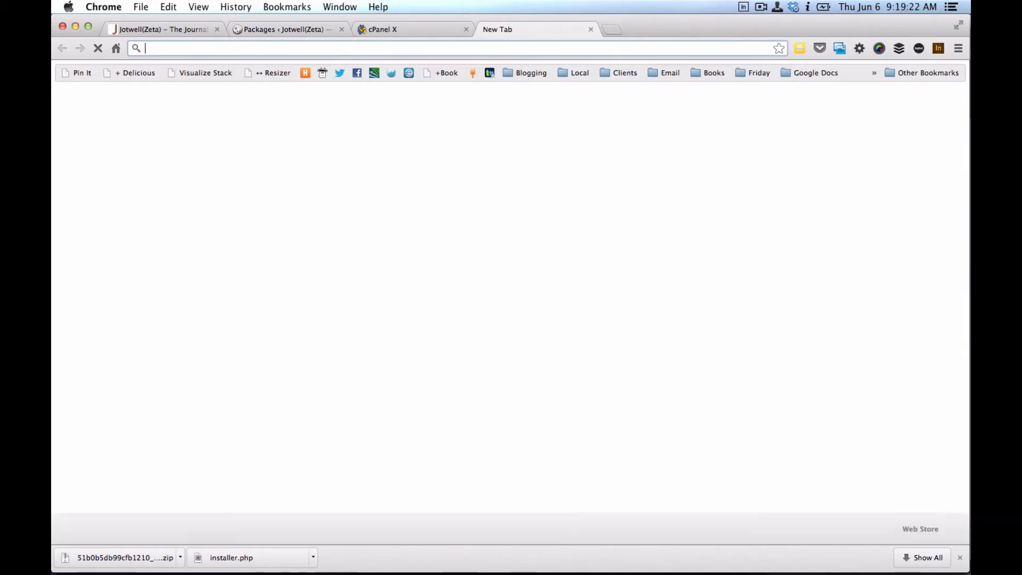
pyautogui.write('mox')
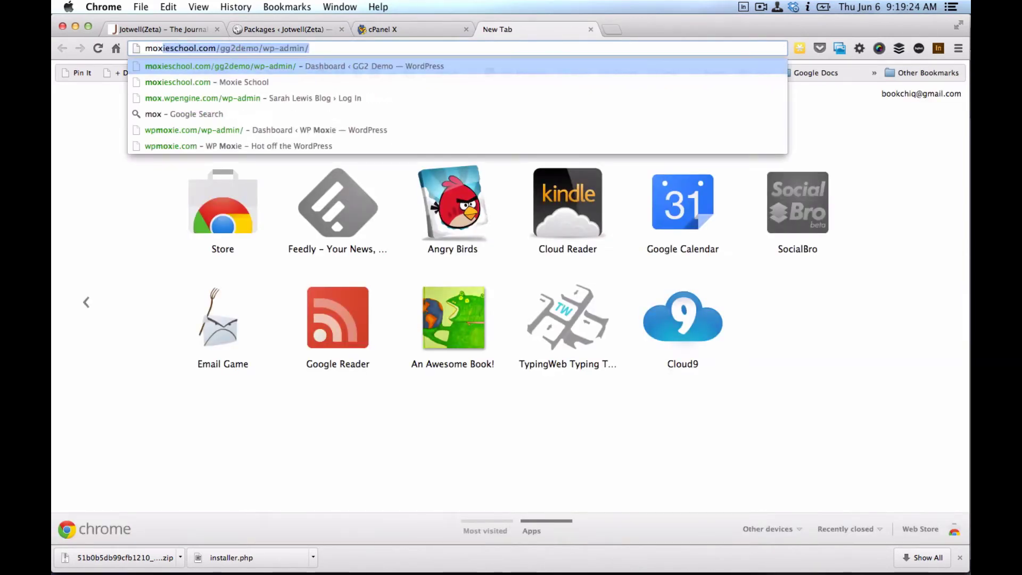
pyautogui.write('ieschool.com/jot')
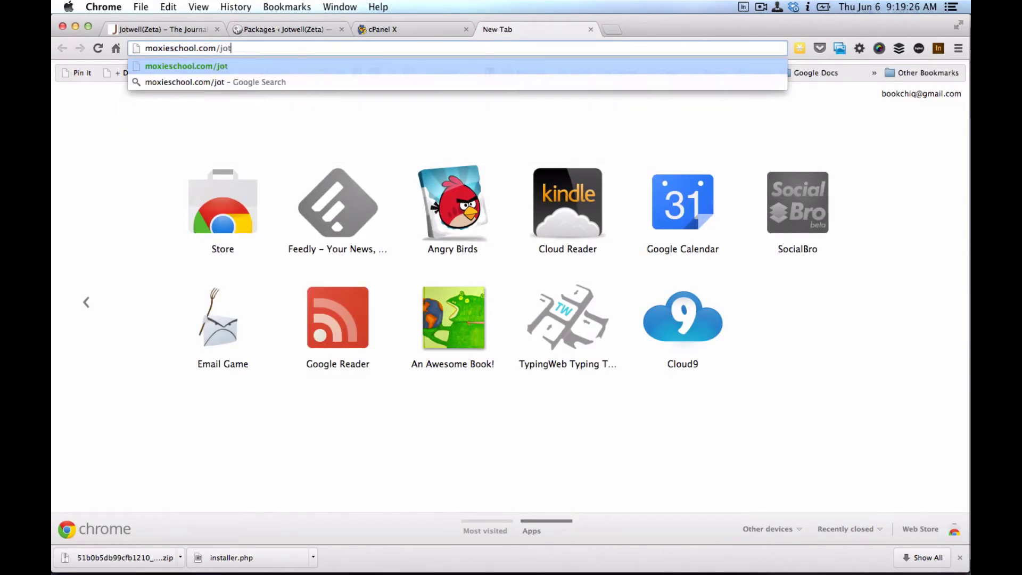
pyautogui.write('well-demo/')
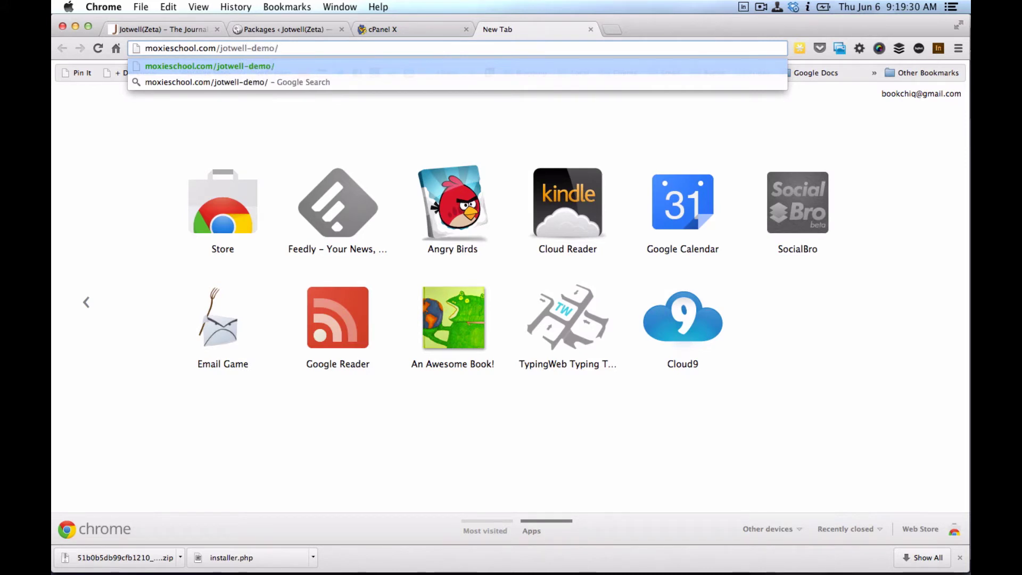
pyautogui.write('installer.php')
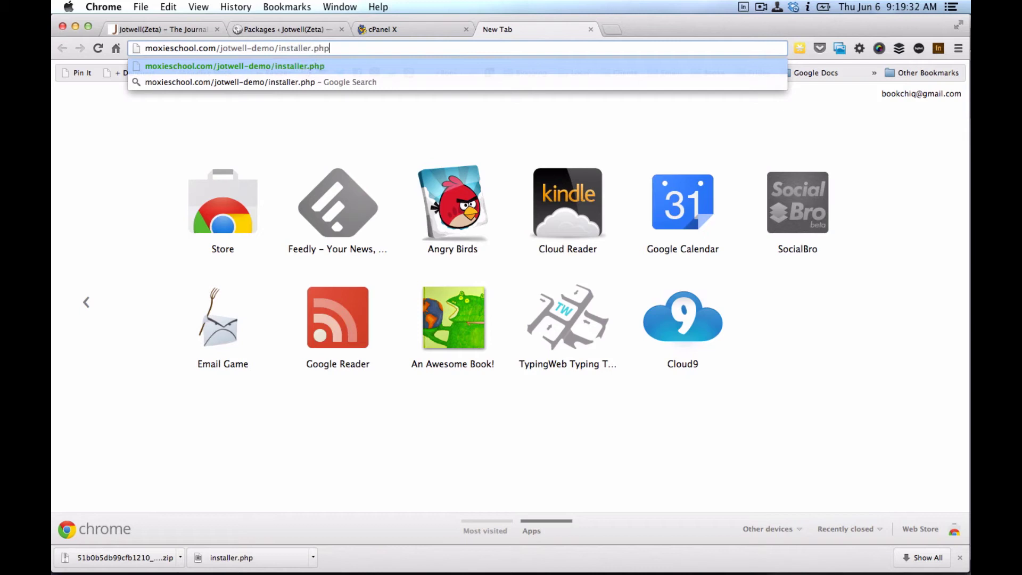
pyautogui.press('Return')
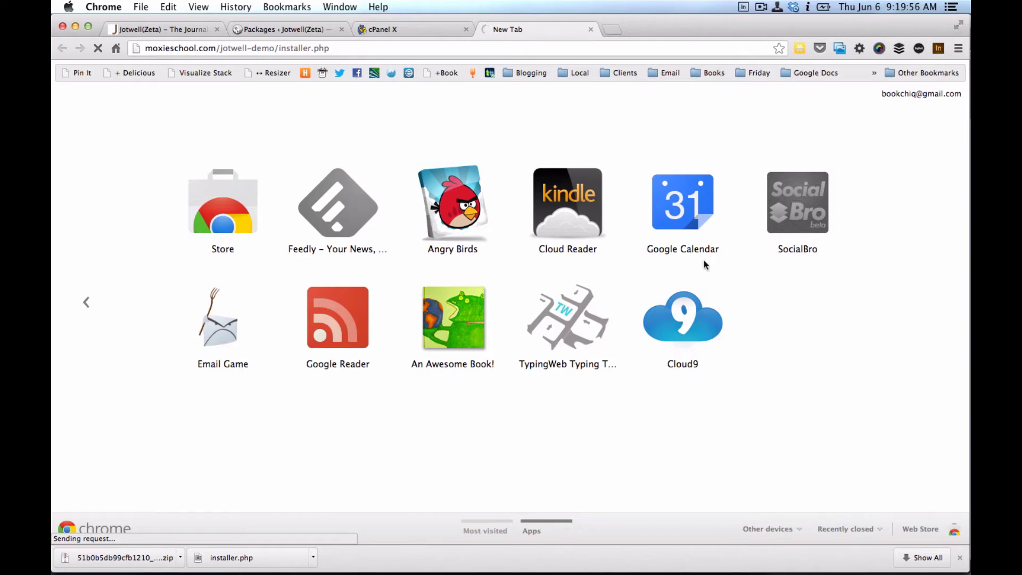
pyautogui.click(763, 8)
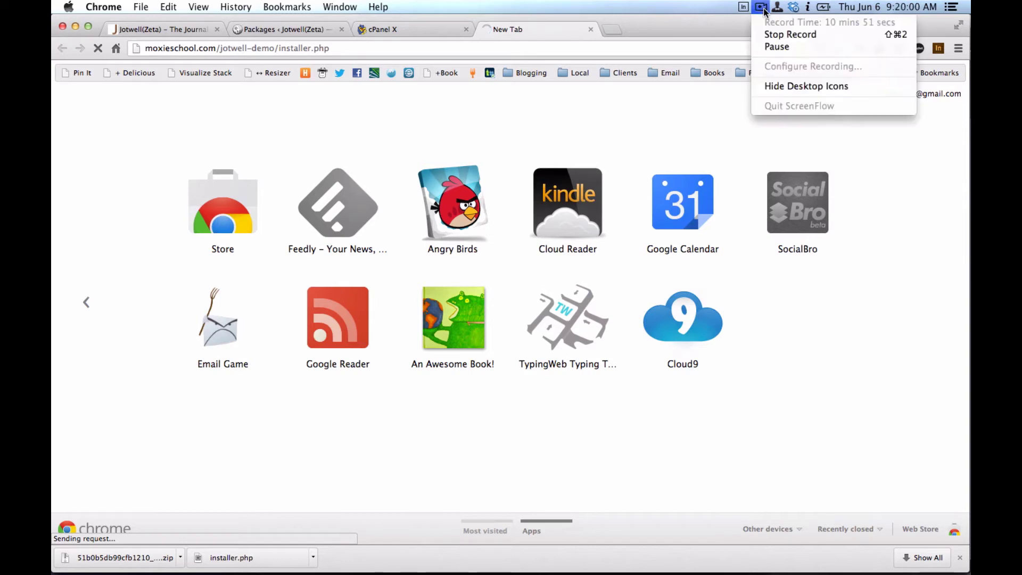
pyautogui.click(787, 47)
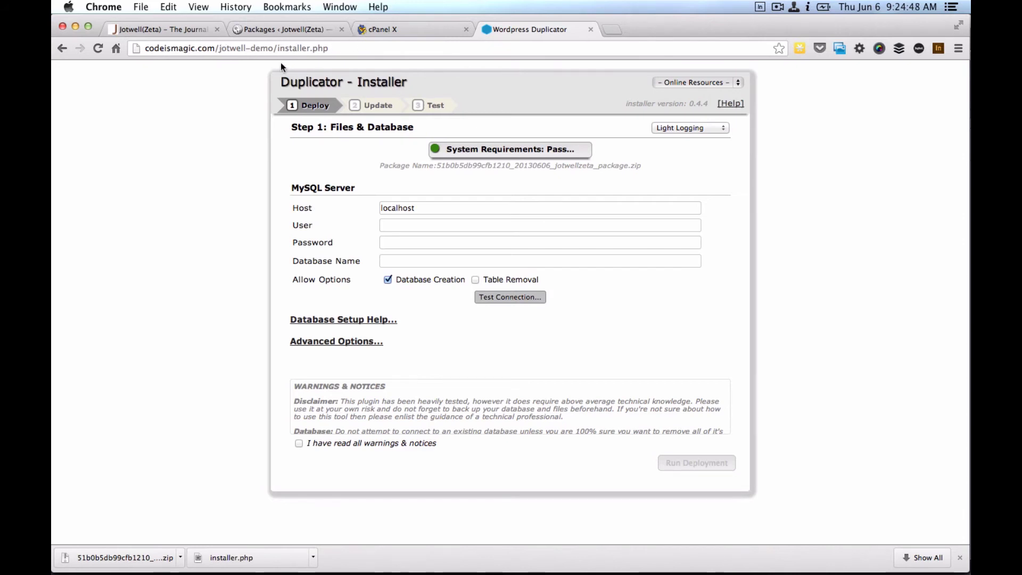
# Enter the MySQL user name, reuse it as the database name, add the password, and test the connection.
pyautogui.click(387, 230)
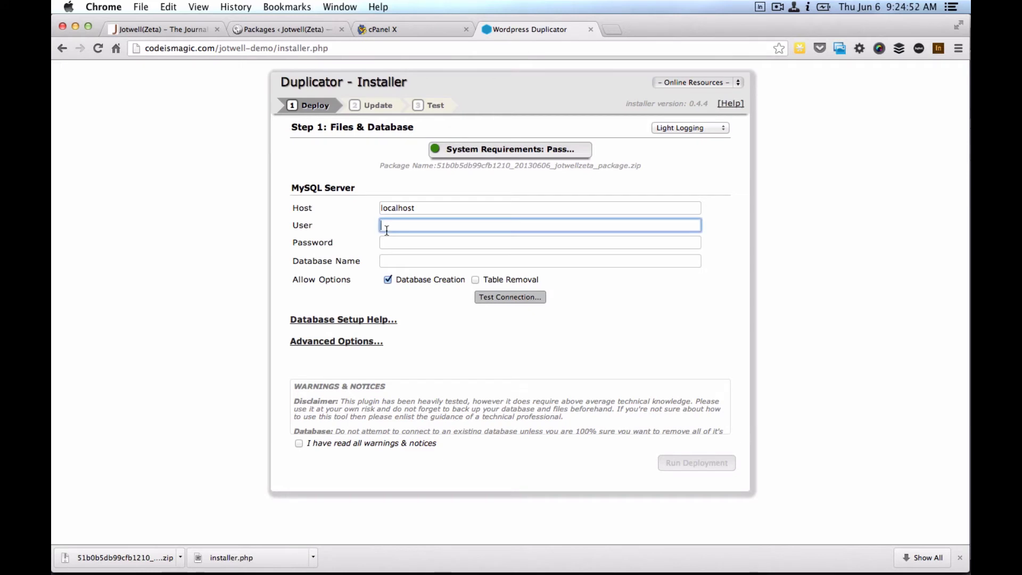
pyautogui.write('sarah')
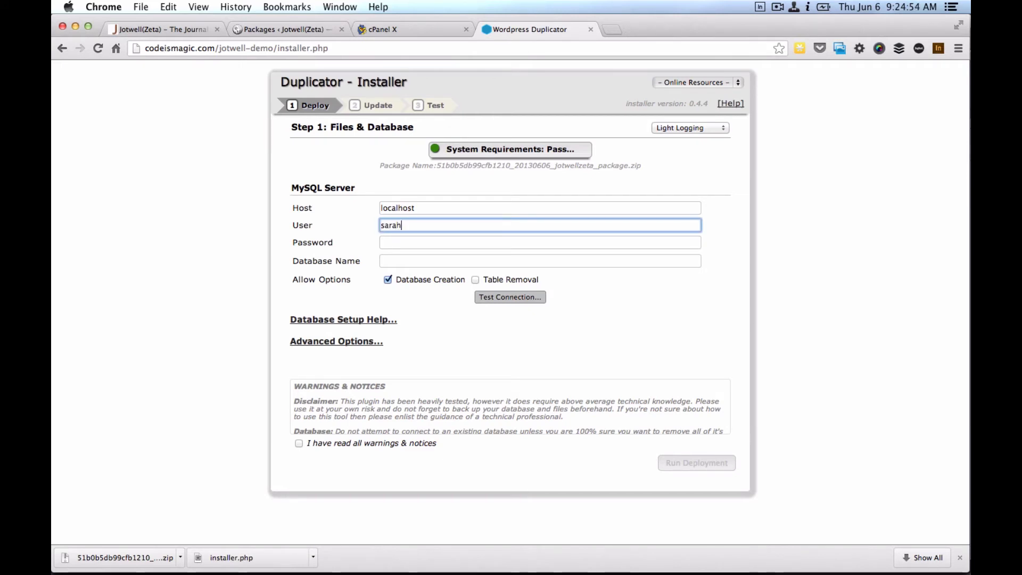
pyautogui.write('_te')
pyautogui.press('BackSpace')
pyautogui.press('BackSpace')
pyautogui.press('BackSpace')
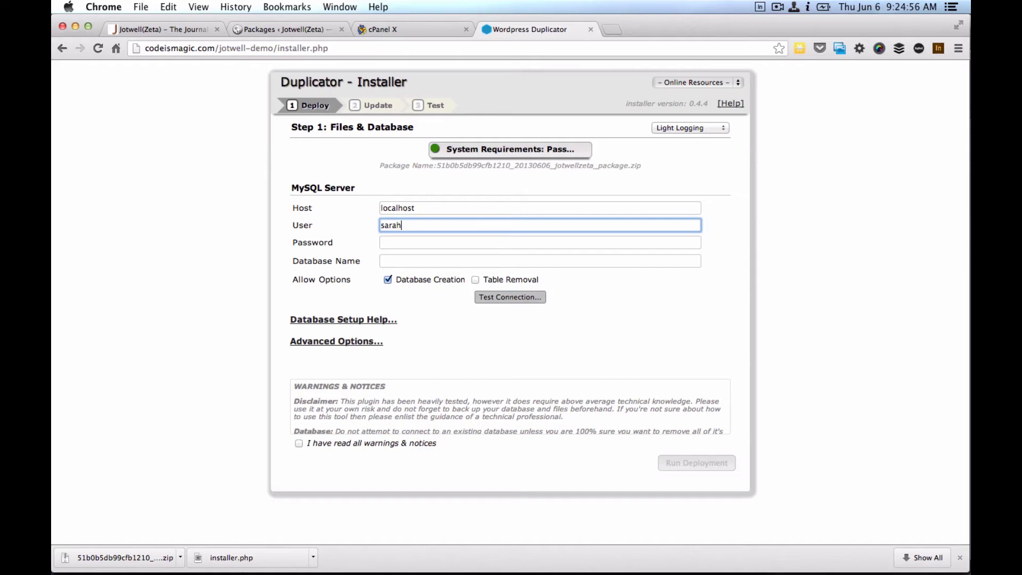
pyautogui.write('rox_jwdemo')
pyautogui.press('super+a')
pyautogui.press('super+c')
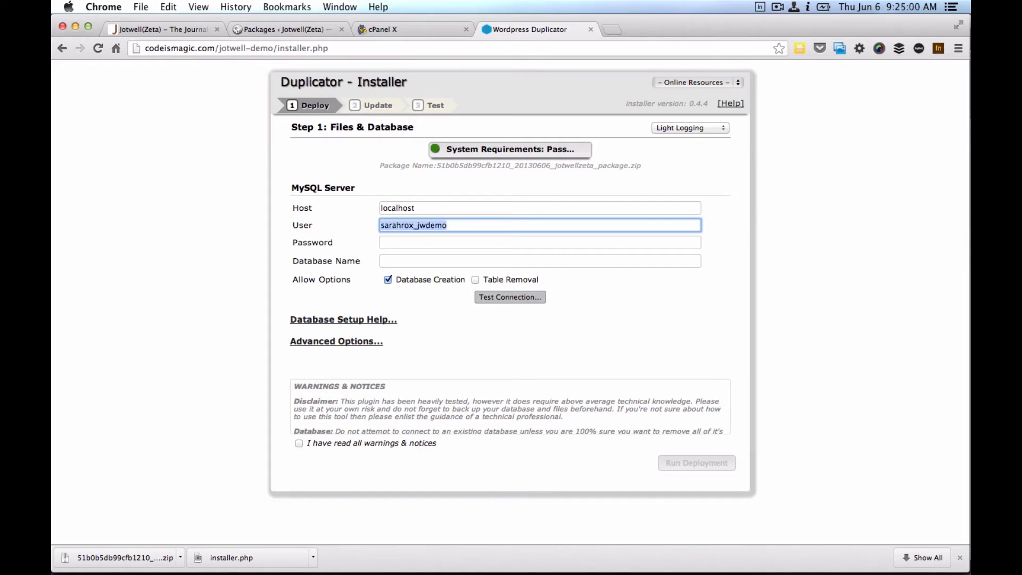
pyautogui.click(540, 260)
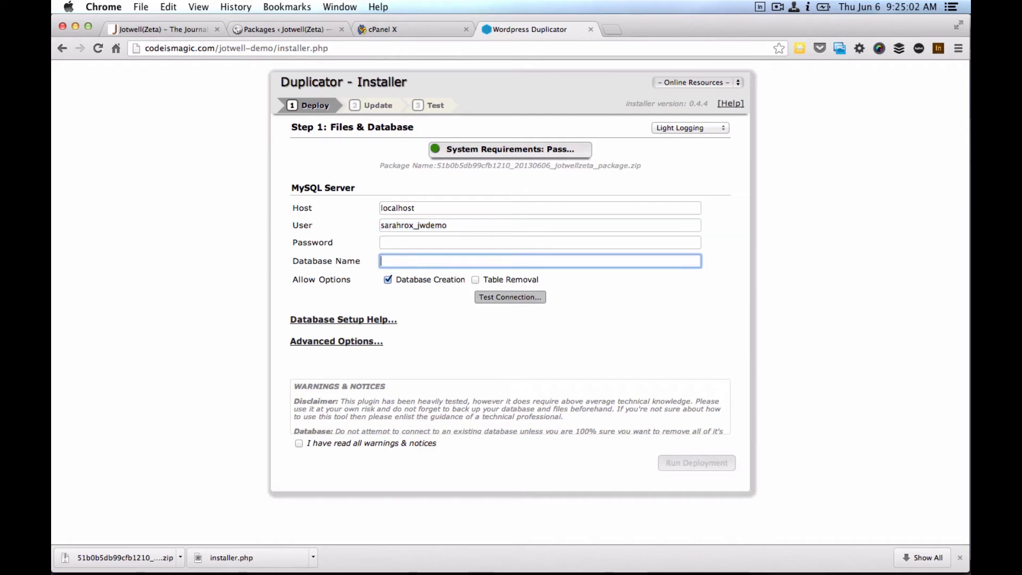
pyautogui.press('super+v')
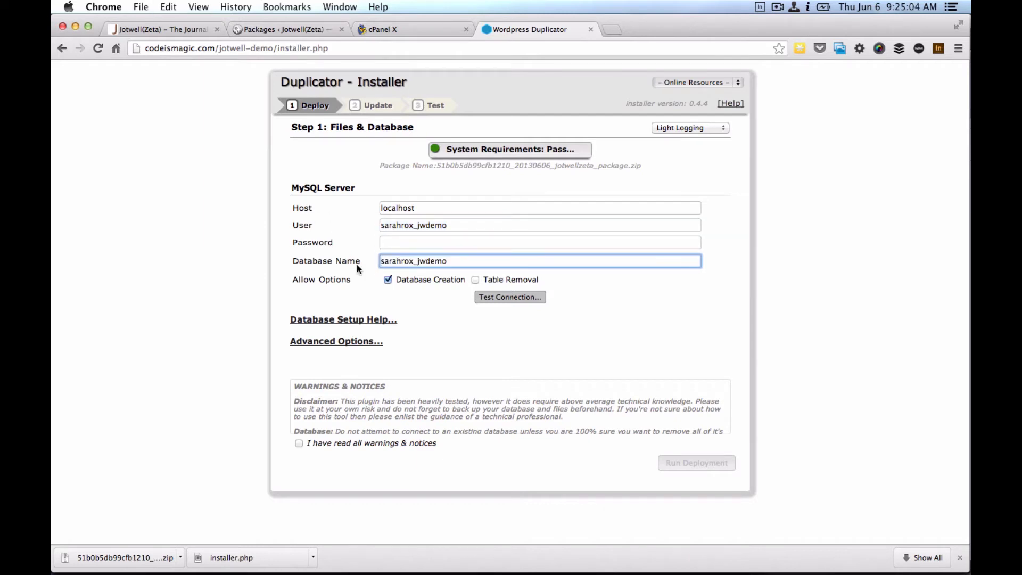
pyautogui.click(421, 244)
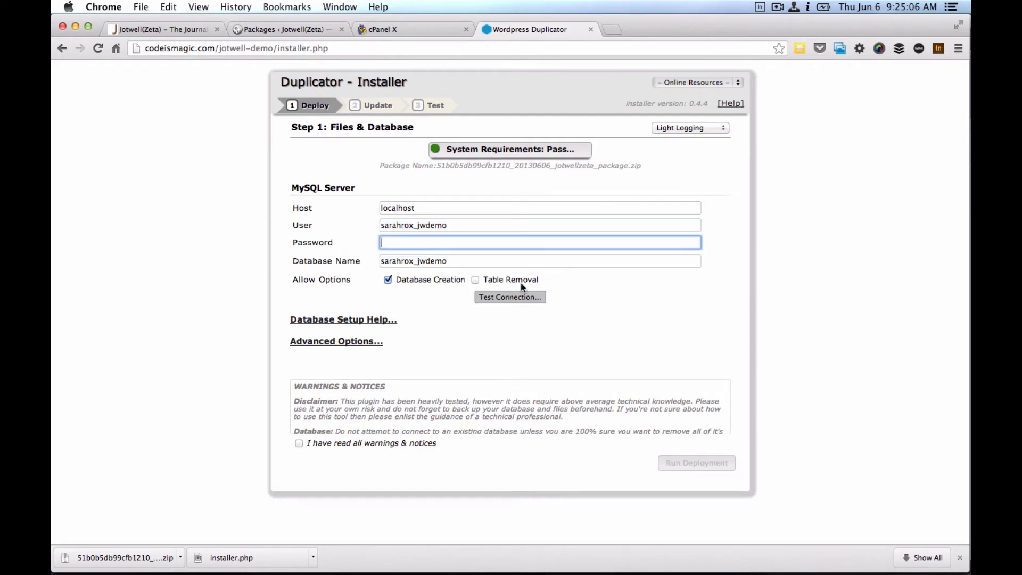
pyautogui.write('jwdemo')
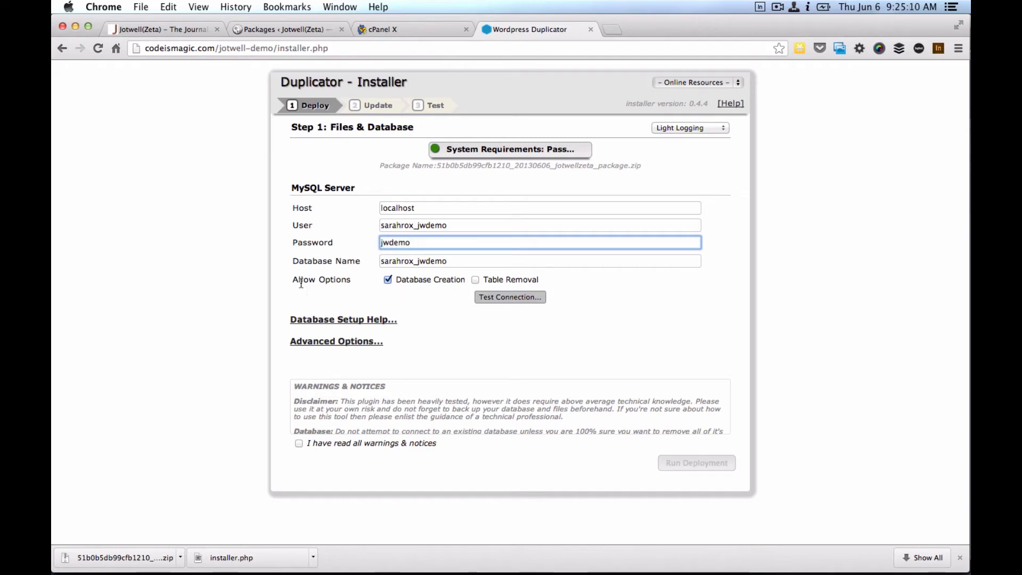
pyautogui.click(517, 298)
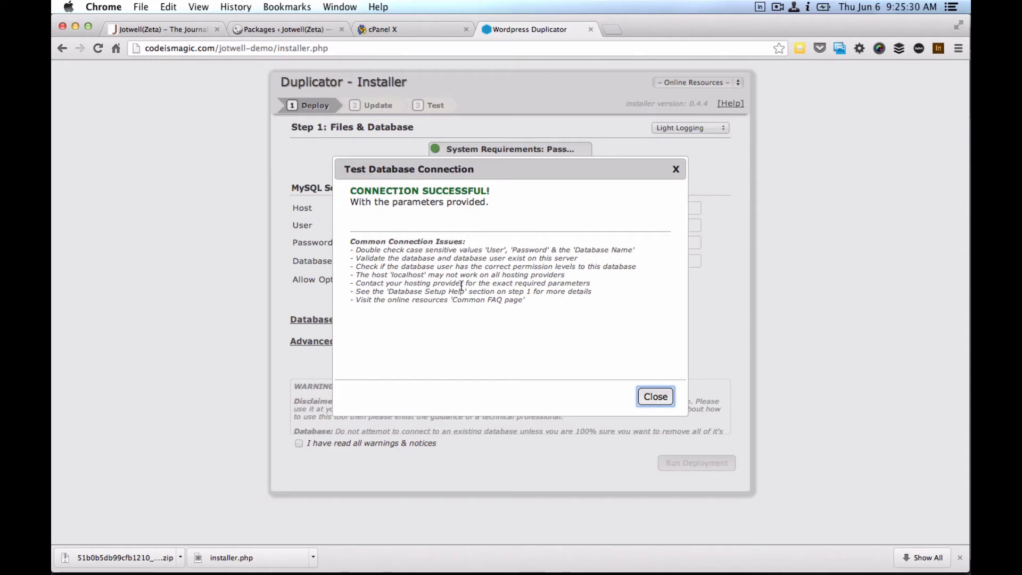
# Acknowledge the warnings and notices, then run and confirm the files and database deployment.
pyautogui.click(655, 396)
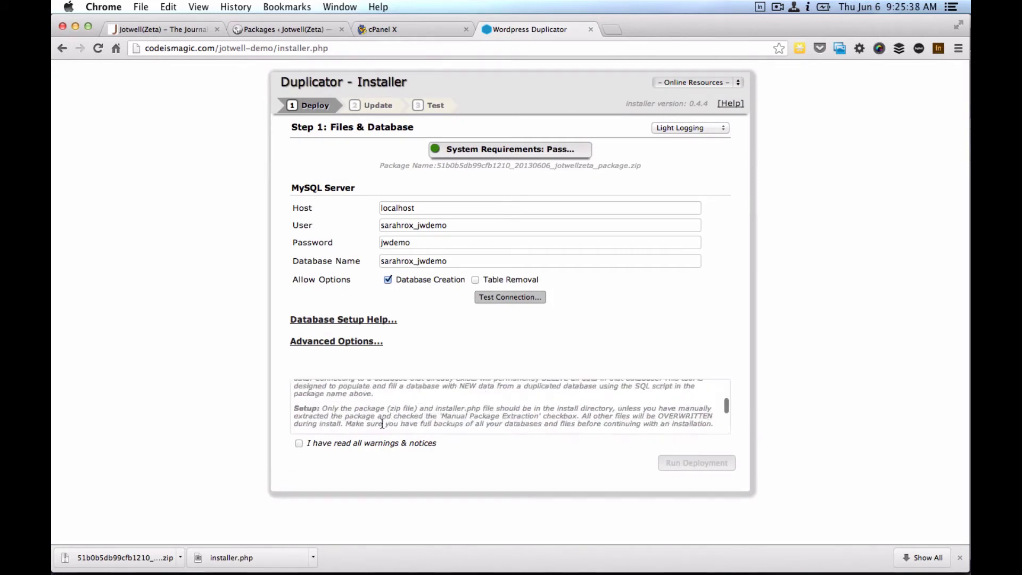
pyautogui.scroll(-10, 384, 426)
pyautogui.scroll(10, 383, 426)
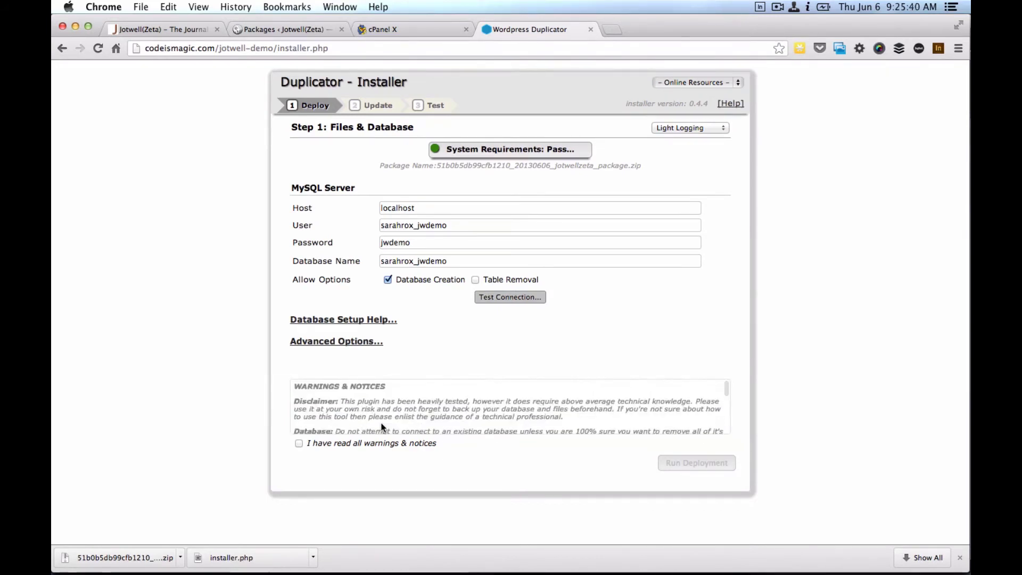
pyautogui.click(299, 444)
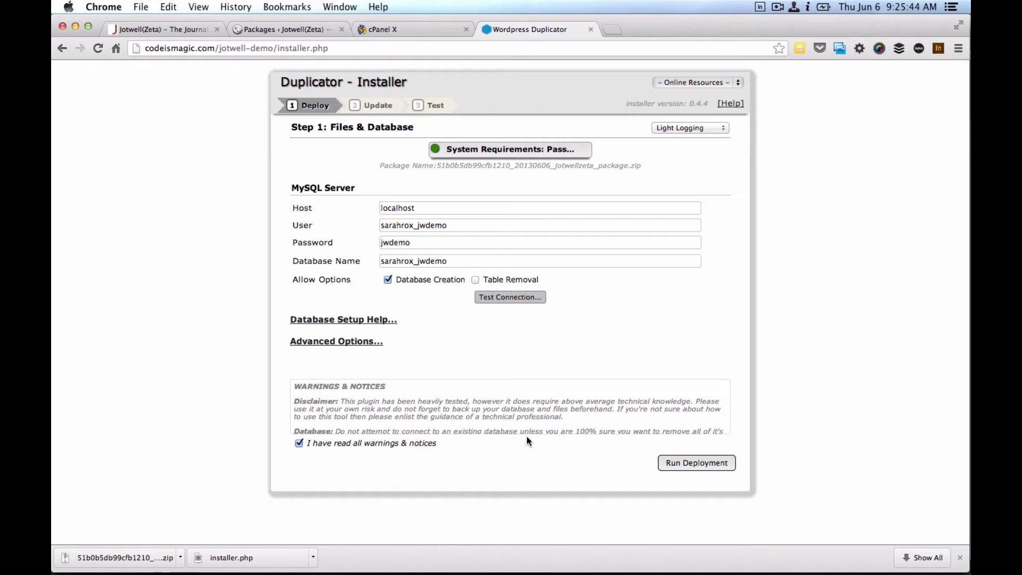
pyautogui.scroll(-2, 481, 415)
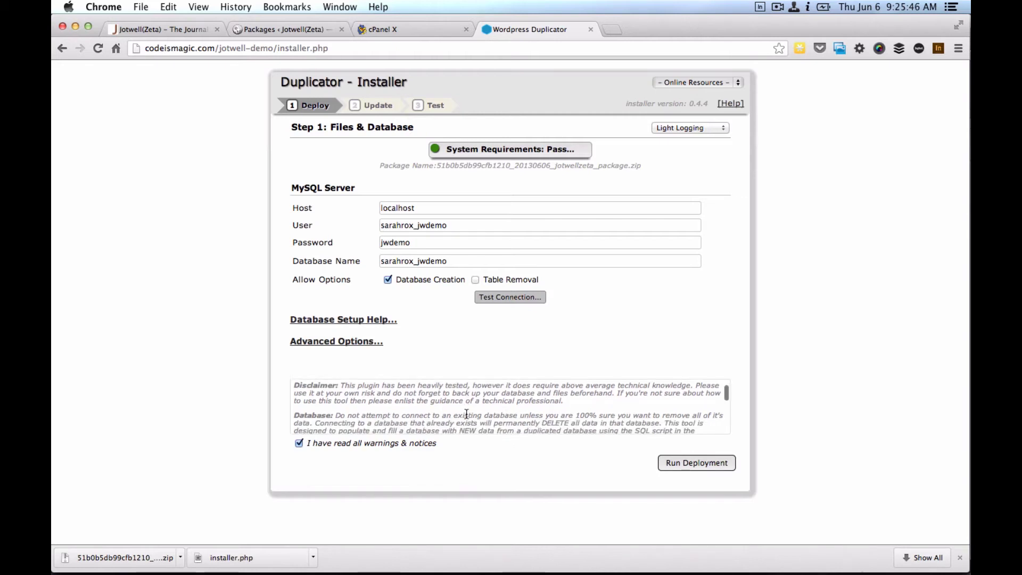
pyautogui.click(687, 467)
pyautogui.click(616, 281)
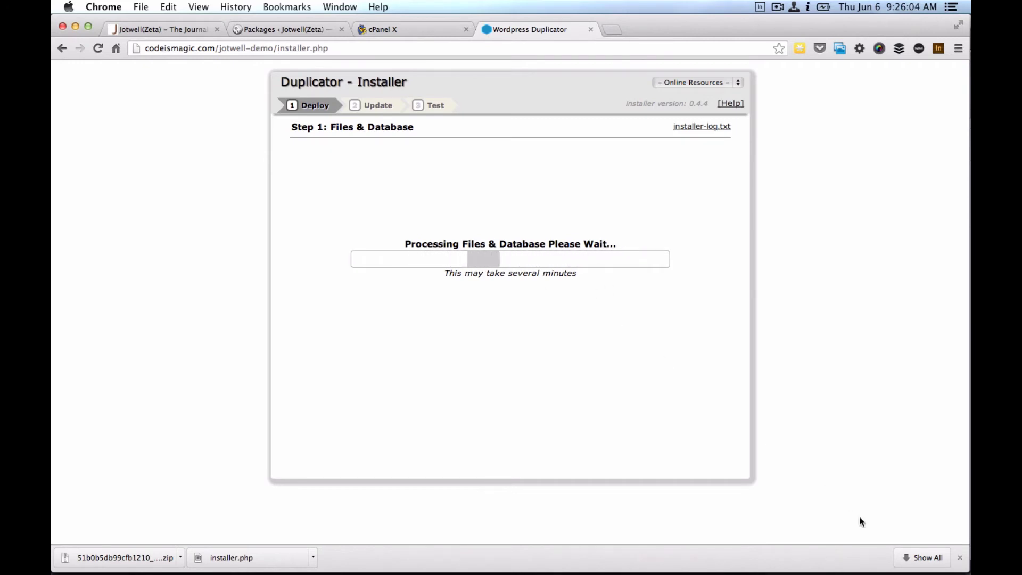
pyautogui.click(960, 558)
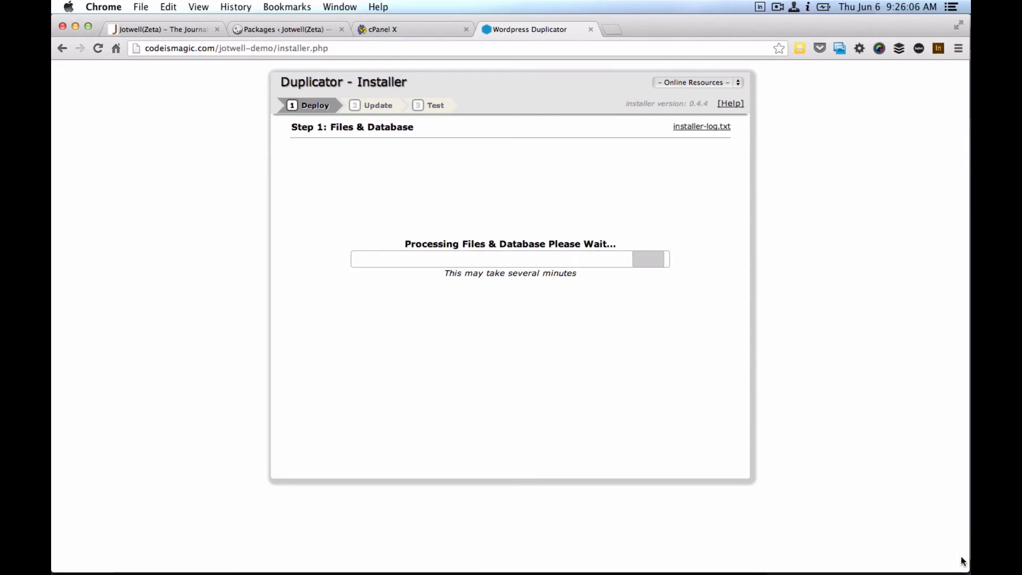
pyautogui.click(777, 7)
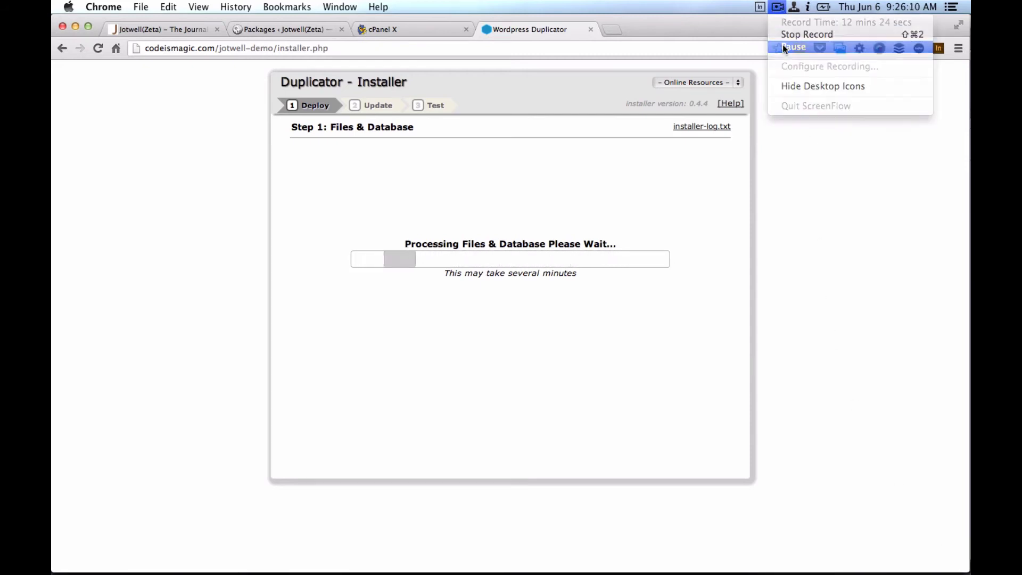
pyautogui.click(782, 47)
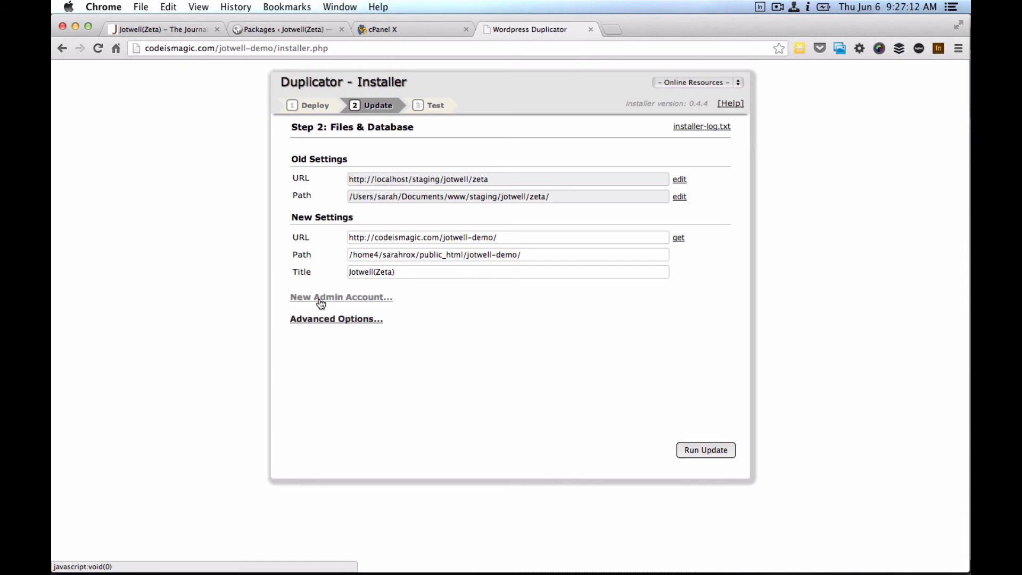
# Run the update to write the new URL and path into the database tables.
pyautogui.click(689, 451)
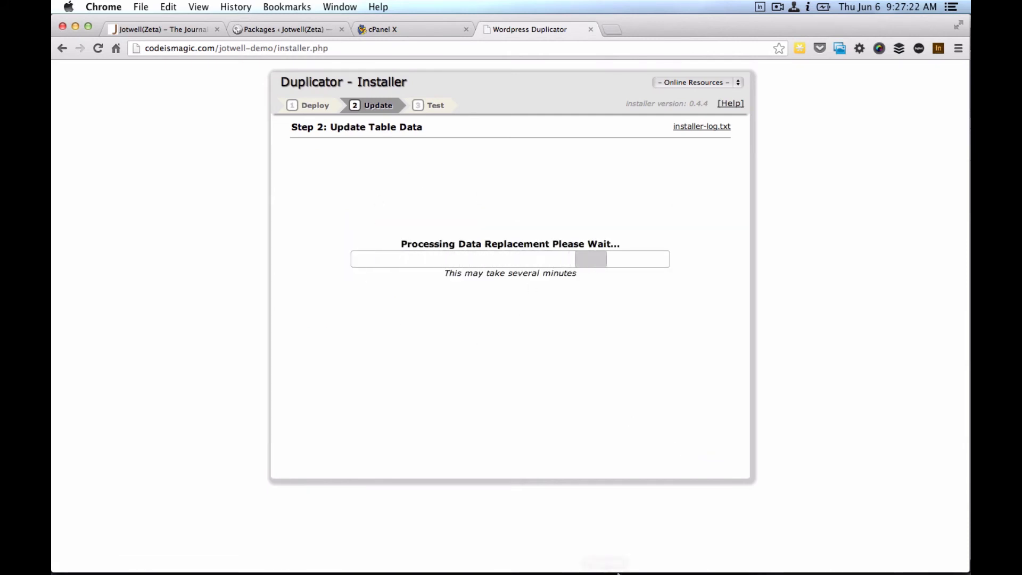
pyautogui.moveTo(617, 573)
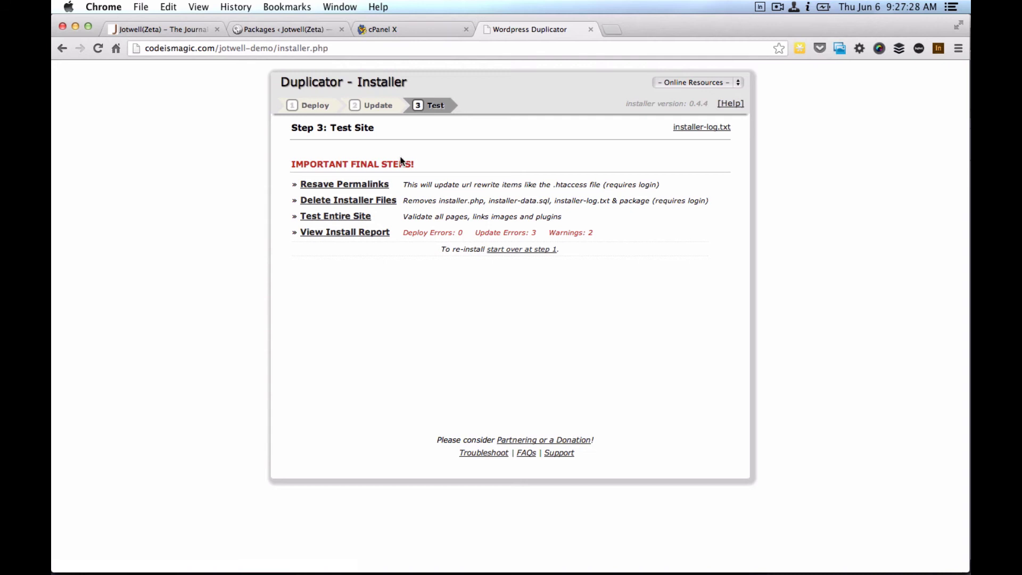
# Open the Resave Permalinks link in a new tab while staying on the Duplicator packages page.
pyautogui.rightClick(326, 188)
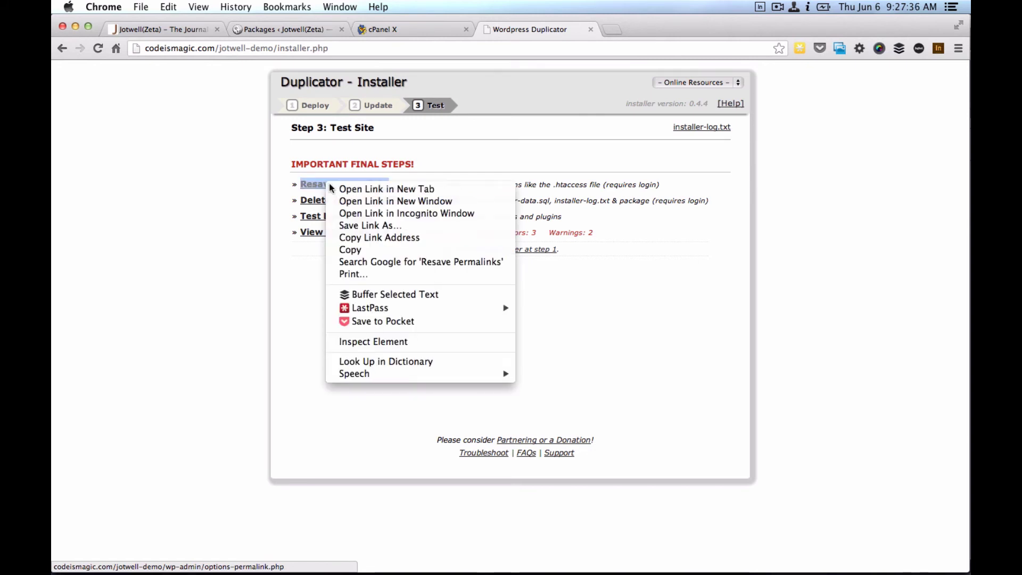
pyautogui.click(342, 190)
pyautogui.click(268, 33)
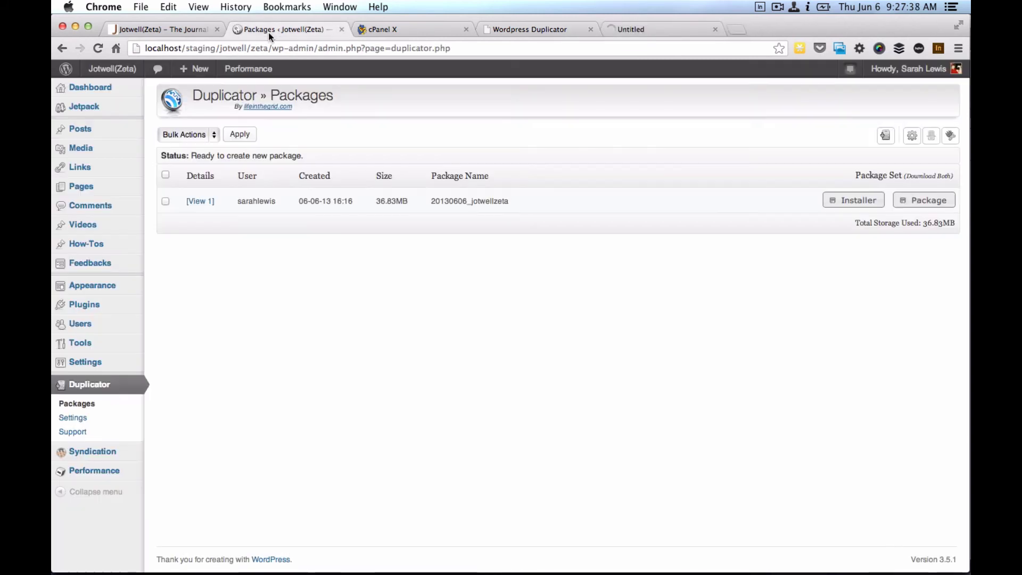
# Dismiss the LastPass notice, copy the saved Jotwell Zeta password, and view the codeismagic.com tab.
pyautogui.moveTo(860, 77)
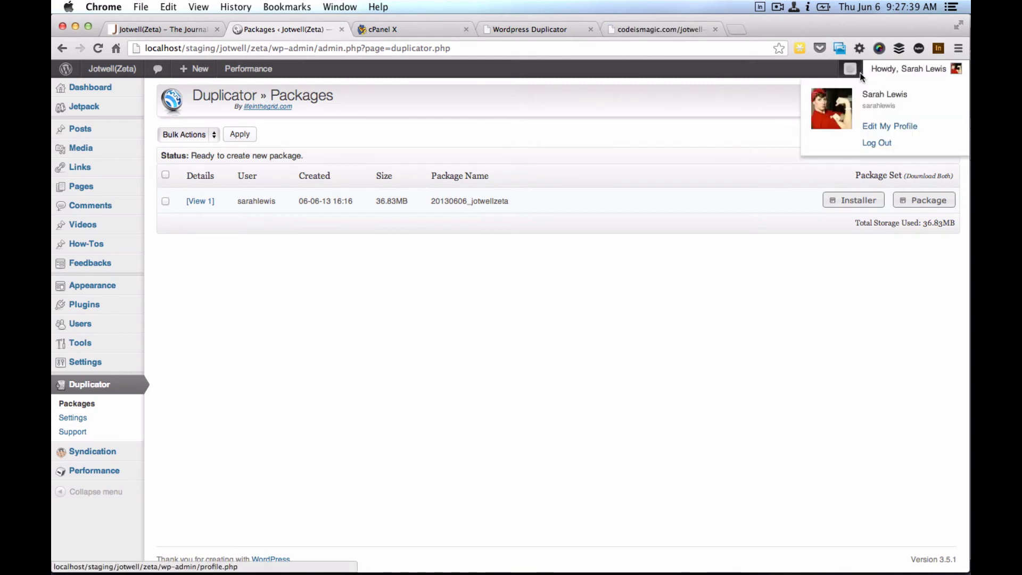
pyautogui.click(798, 48)
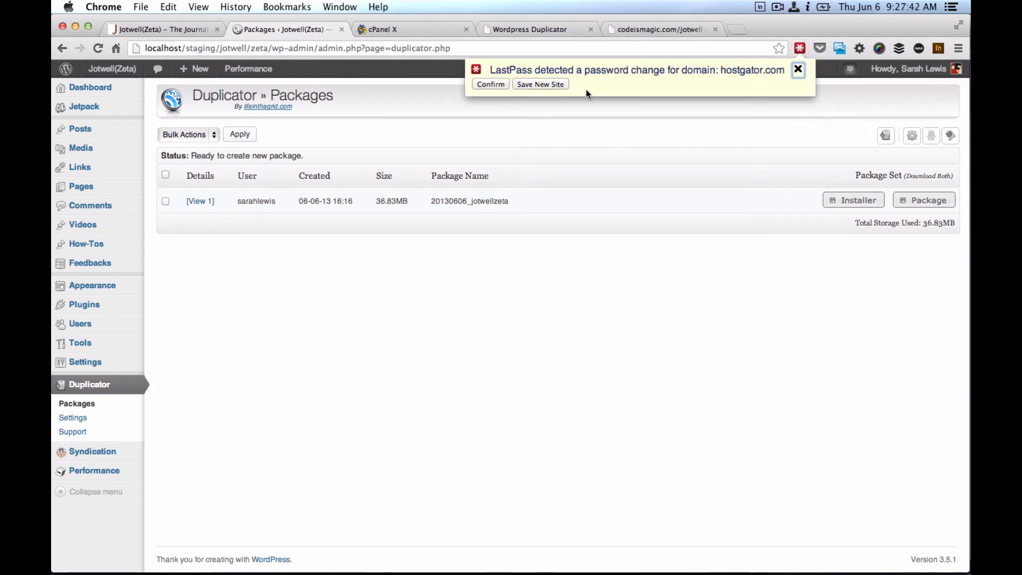
pyautogui.click(799, 70)
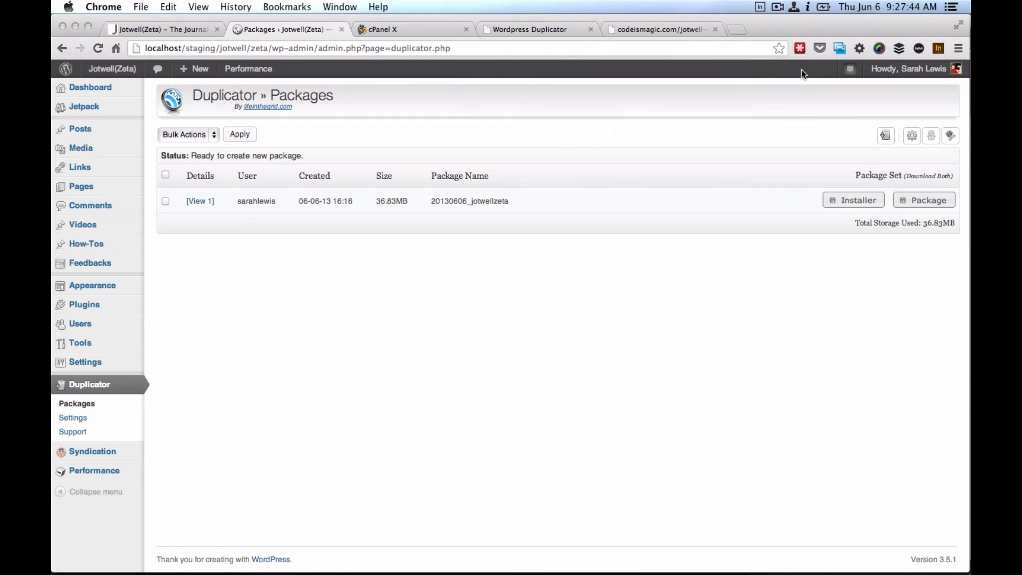
pyautogui.click(798, 51)
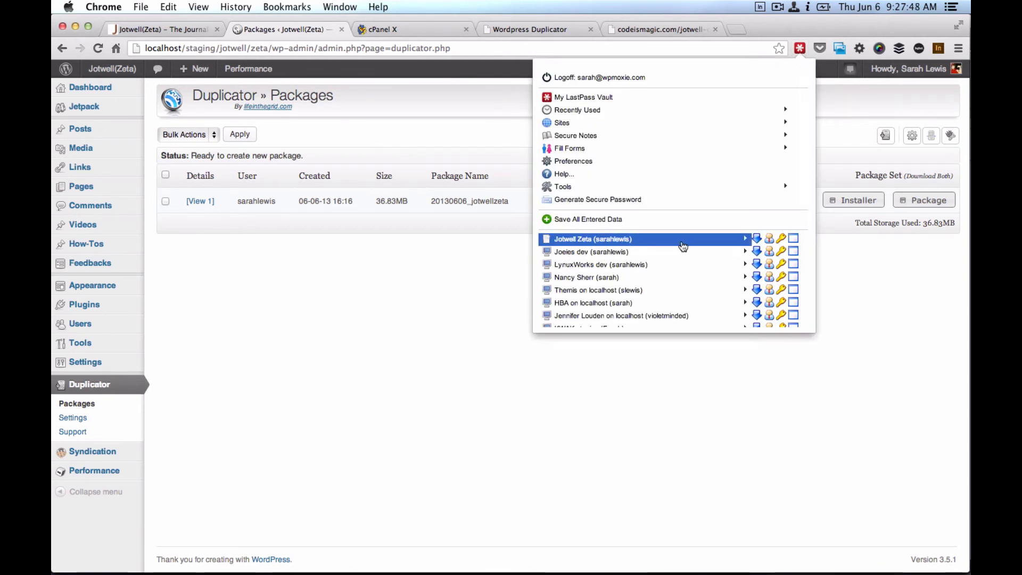
pyautogui.click(780, 239)
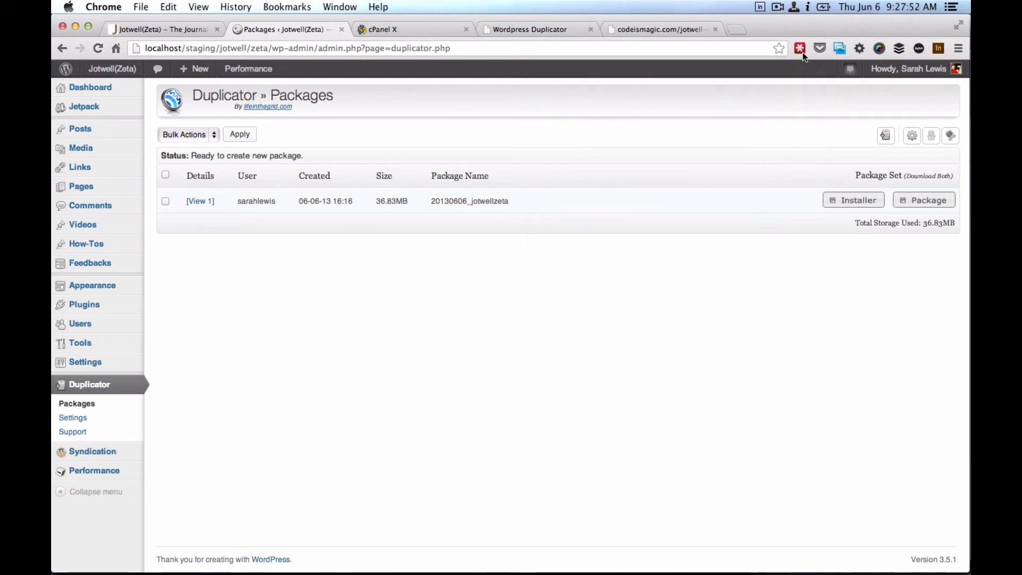
pyautogui.click(652, 28)
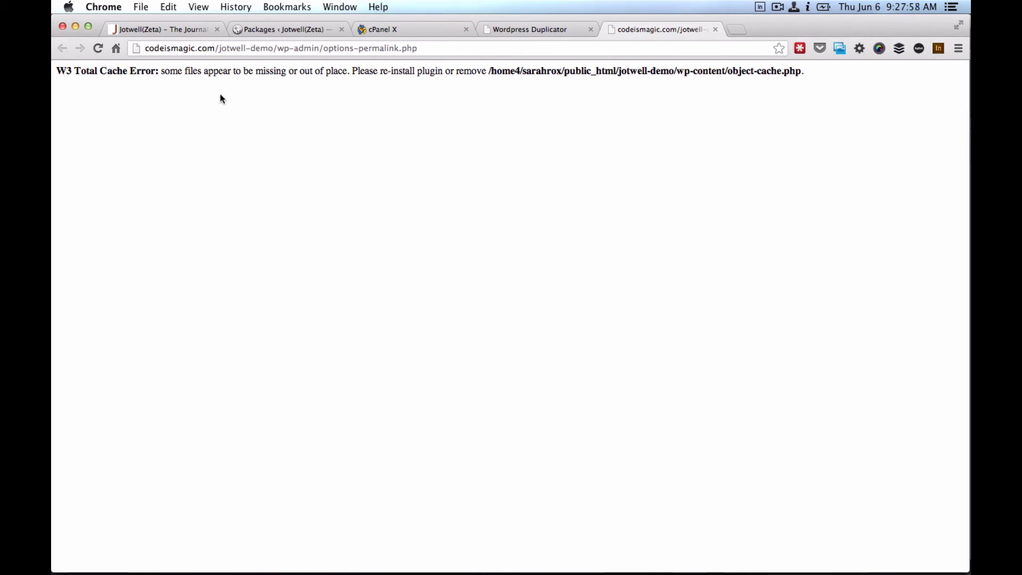
# On the server, open jotwell-demo/wp-content and create a folder named quarantine.
pyautogui.press('super+Tab')
pyautogui.press('super+Tab')
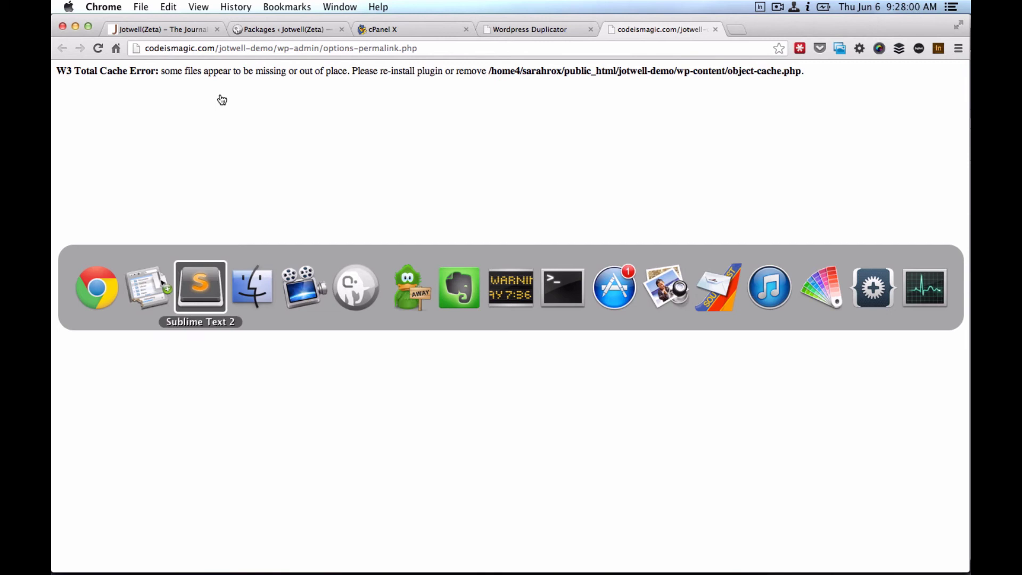
pyautogui.press('super+shift+Tab')
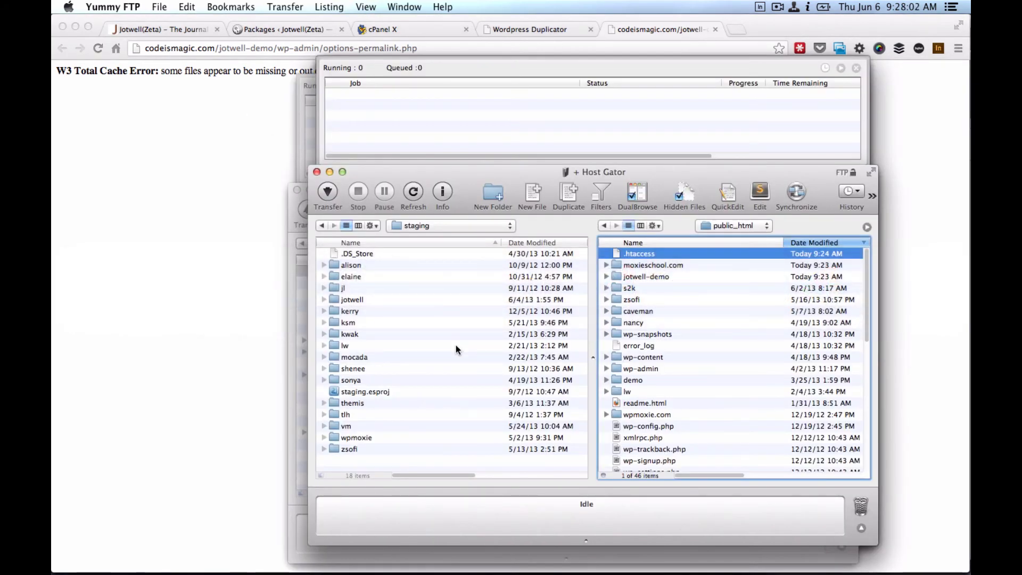
pyautogui.doubleClick(638, 276)
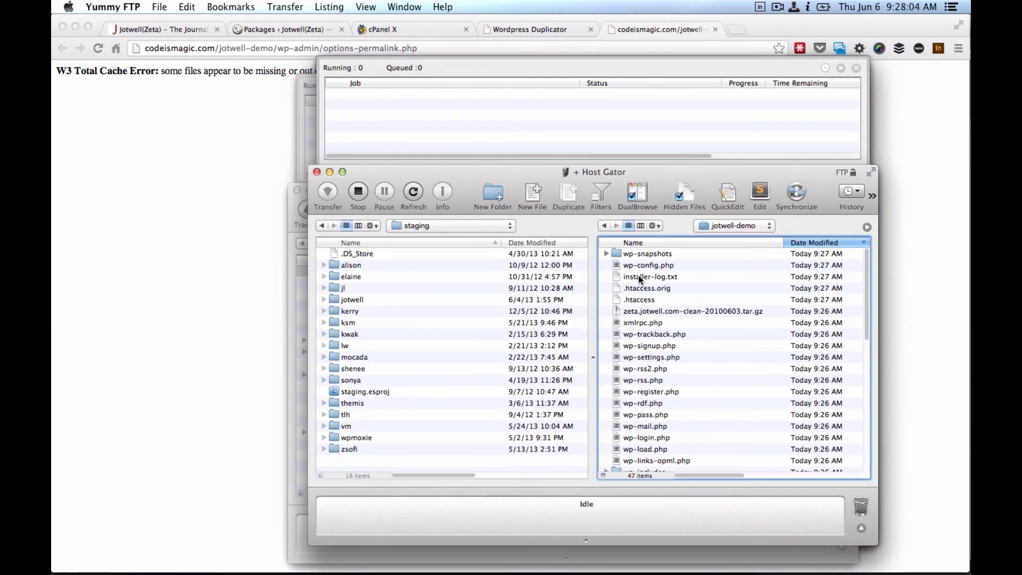
pyautogui.scroll(-10, 680, 344)
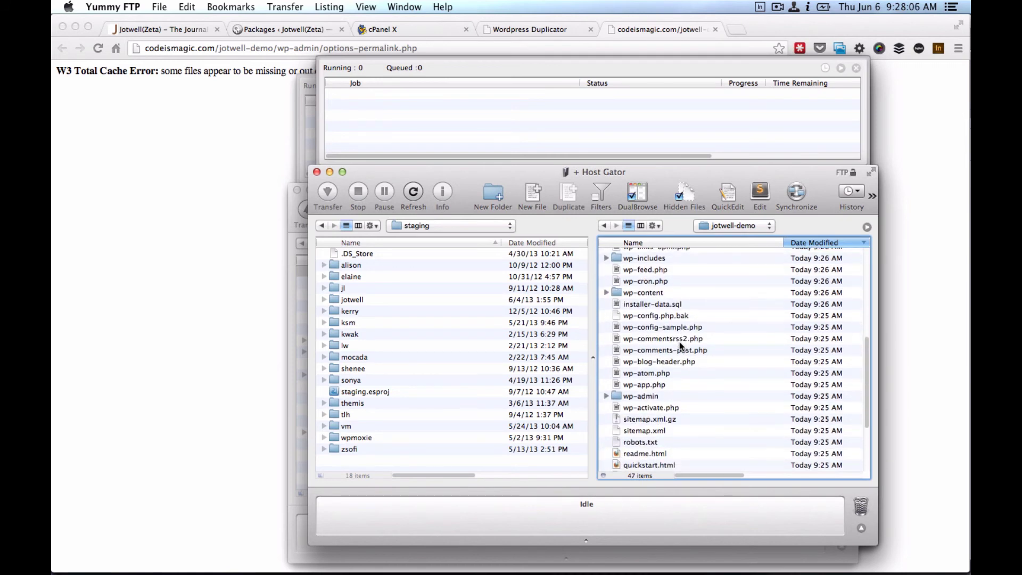
pyautogui.doubleClick(643, 289)
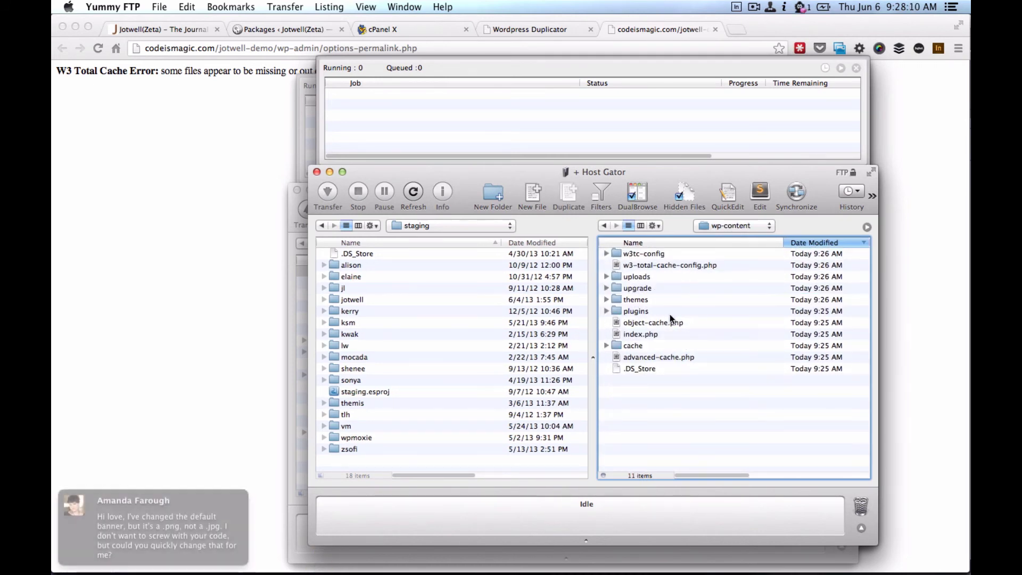
pyautogui.rightClick(644, 411)
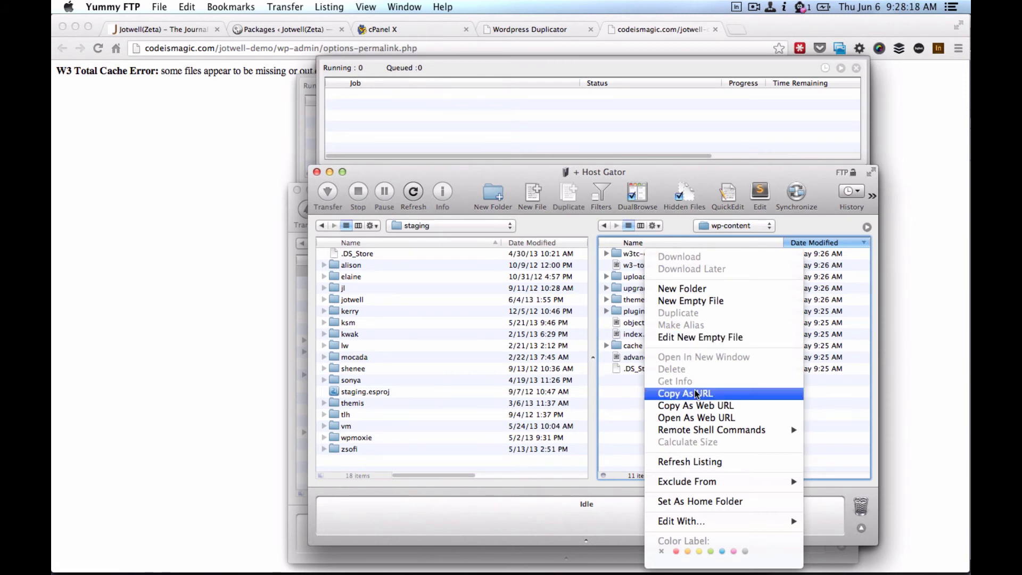
pyautogui.click(687, 293)
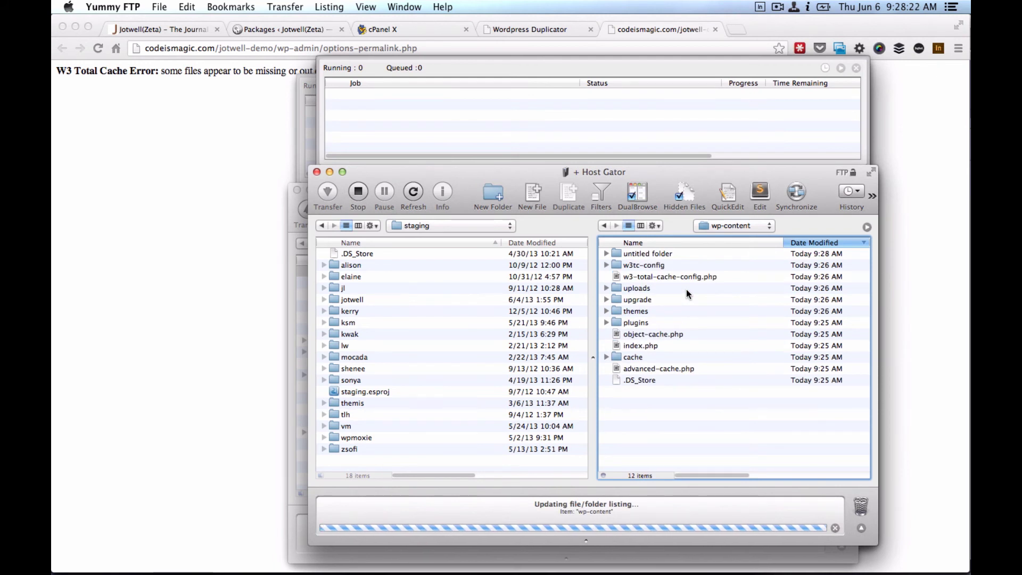
pyautogui.write('quarant')
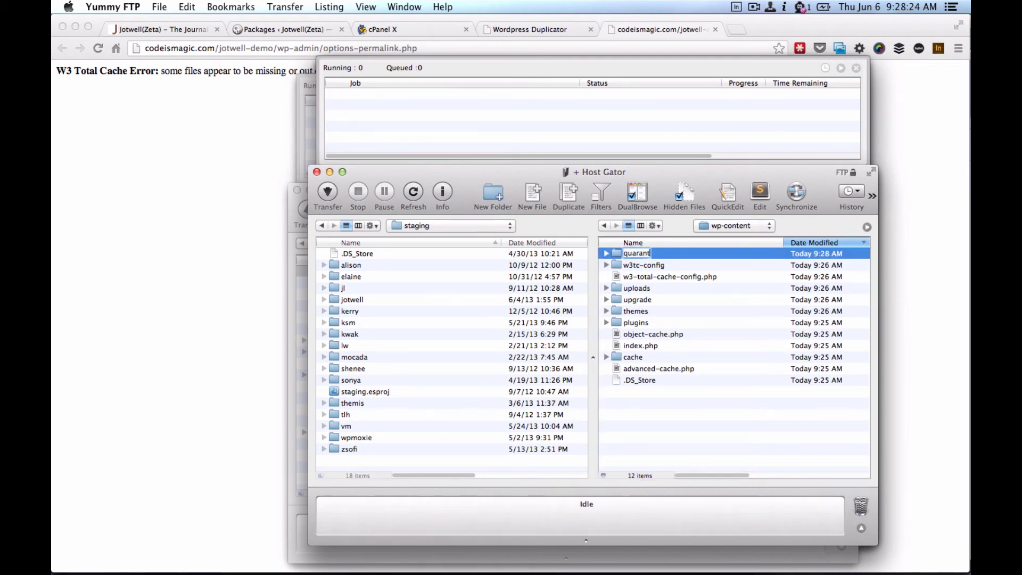
pyautogui.write('ine')
pyautogui.press('Return')
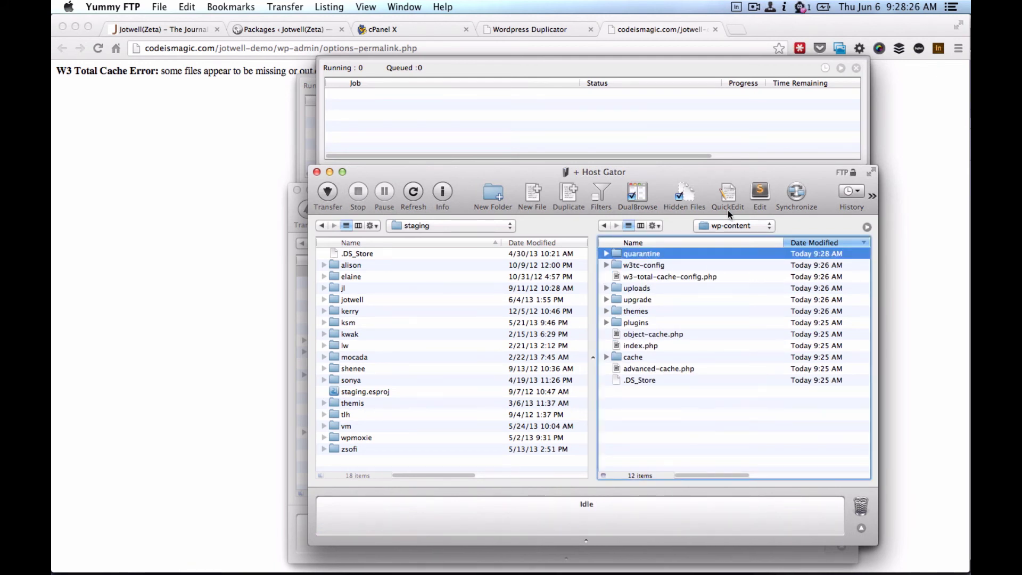
# Move the plugins/w3-total-cache folder into quarantine and reload the site to check the error.
pyautogui.click(605, 322)
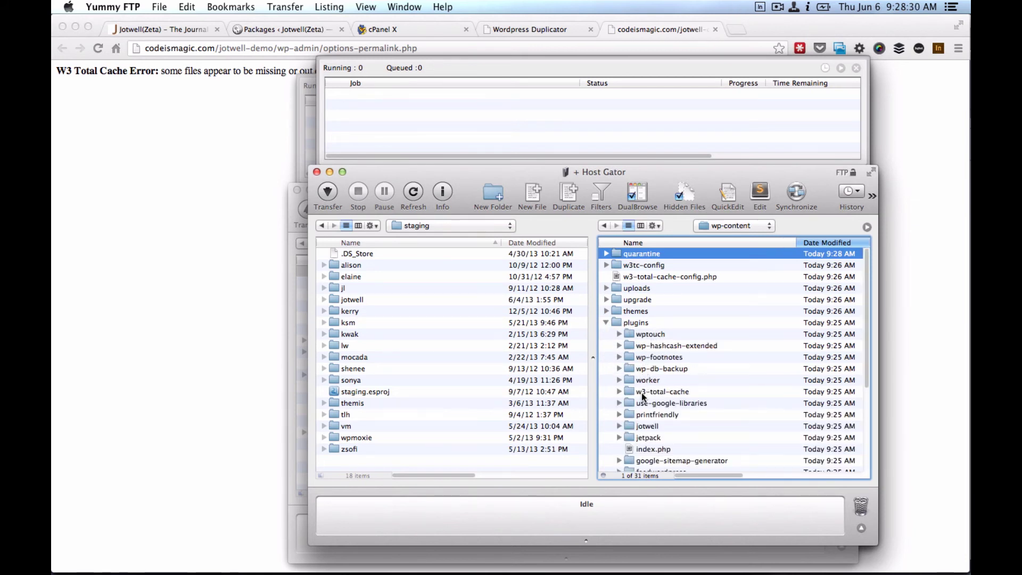
pyautogui.moveTo(644, 391); pyautogui.dragTo(642, 259)
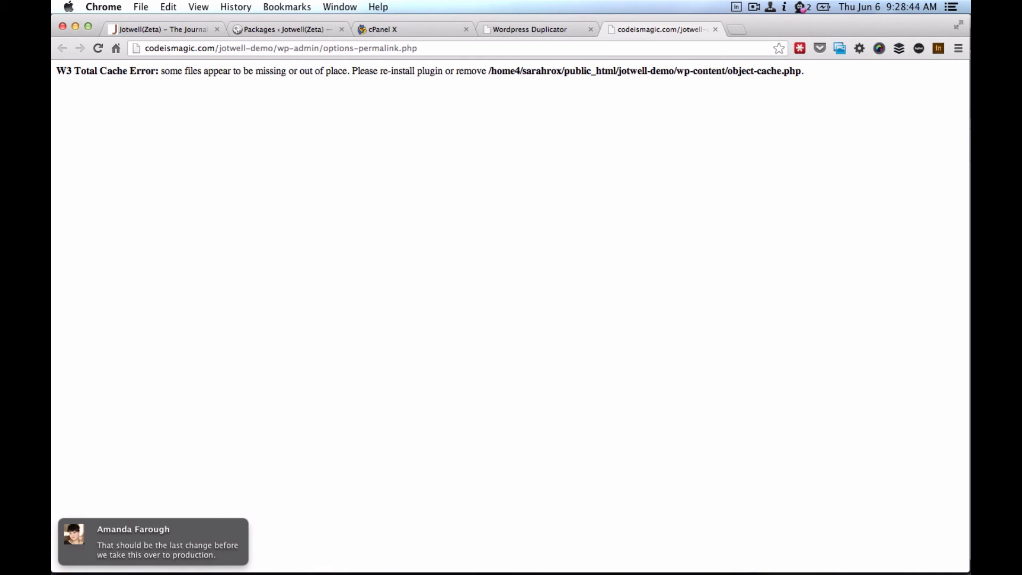
pyautogui.press('super+r')
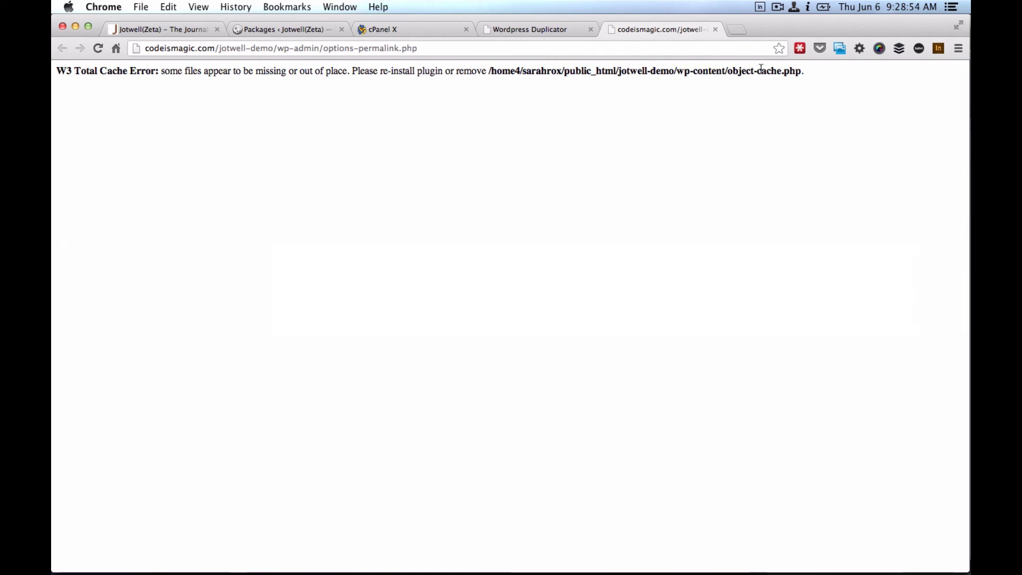
# Move object-cache.php from wp-content into the quarantine folder too.
pyautogui.press('super+Tab')
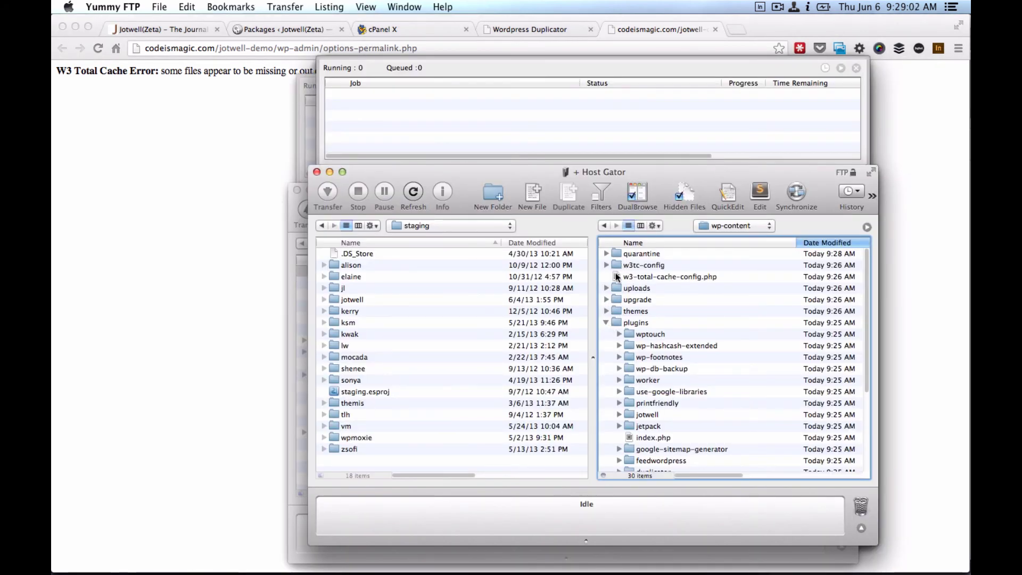
pyautogui.click(605, 322)
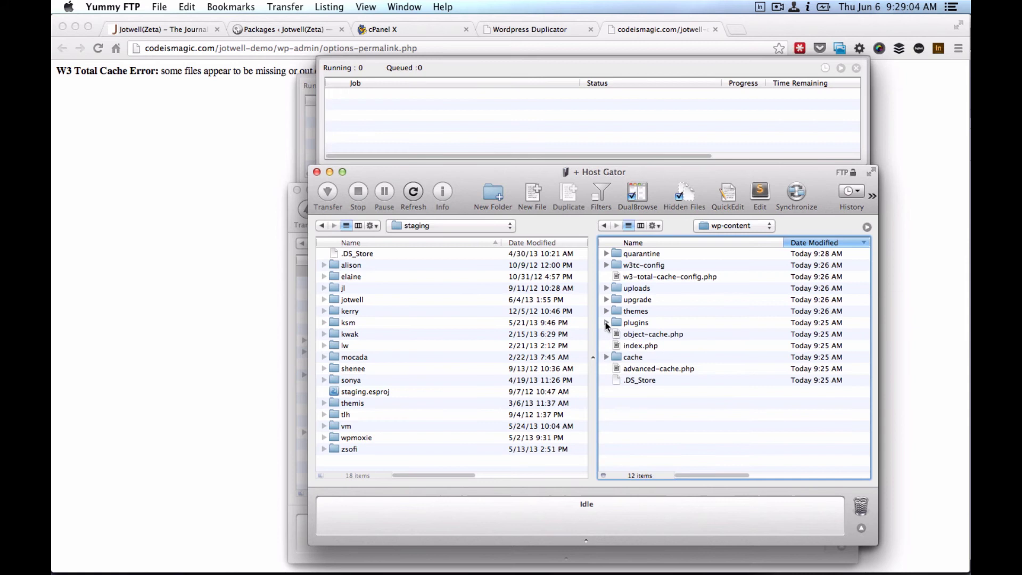
pyautogui.moveTo(626, 337); pyautogui.dragTo(631, 255)
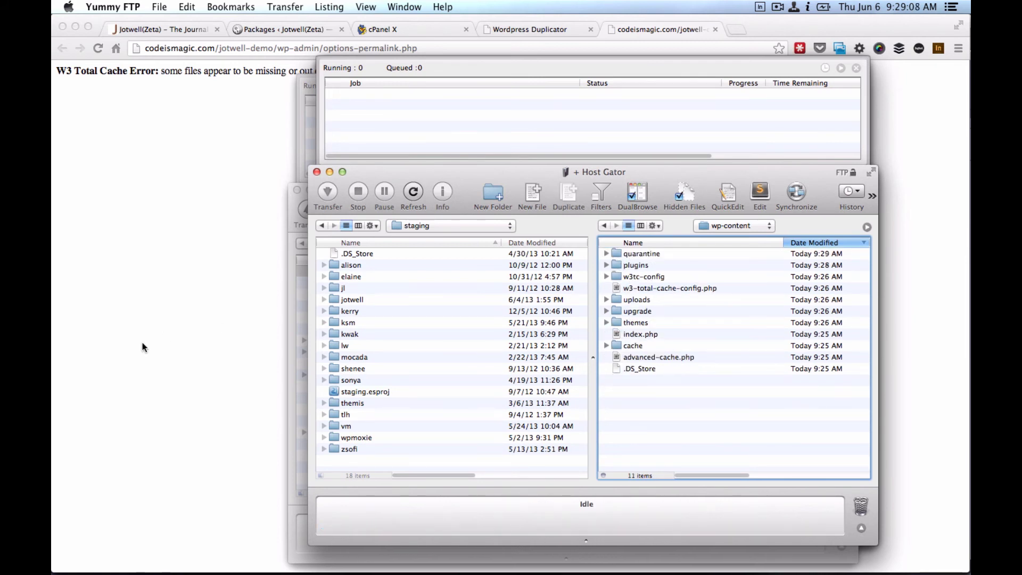
pyautogui.click(101, 310)
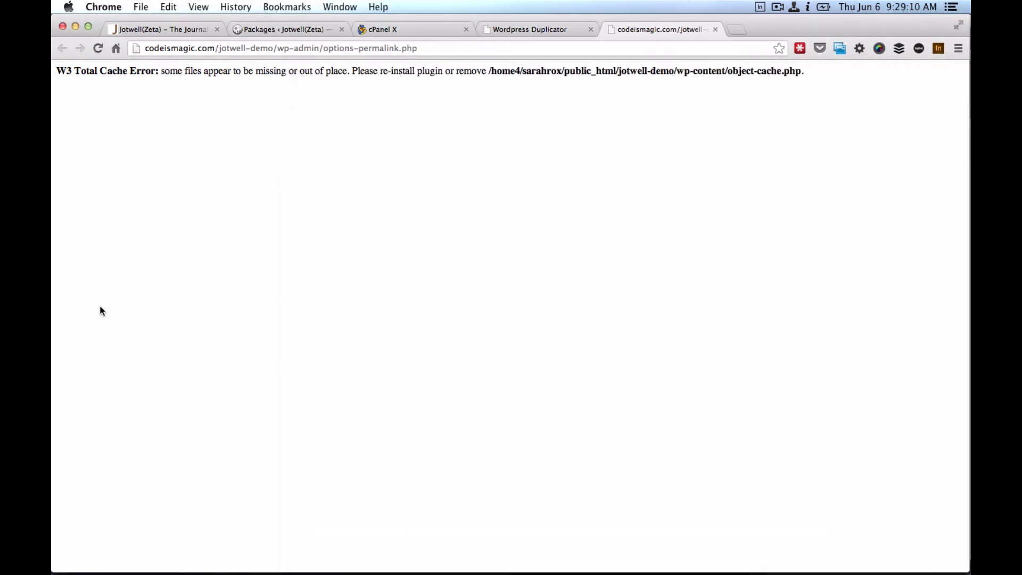
# Reload the deployed site and try logging in with the autofilled credentials.
pyautogui.press('super+r')
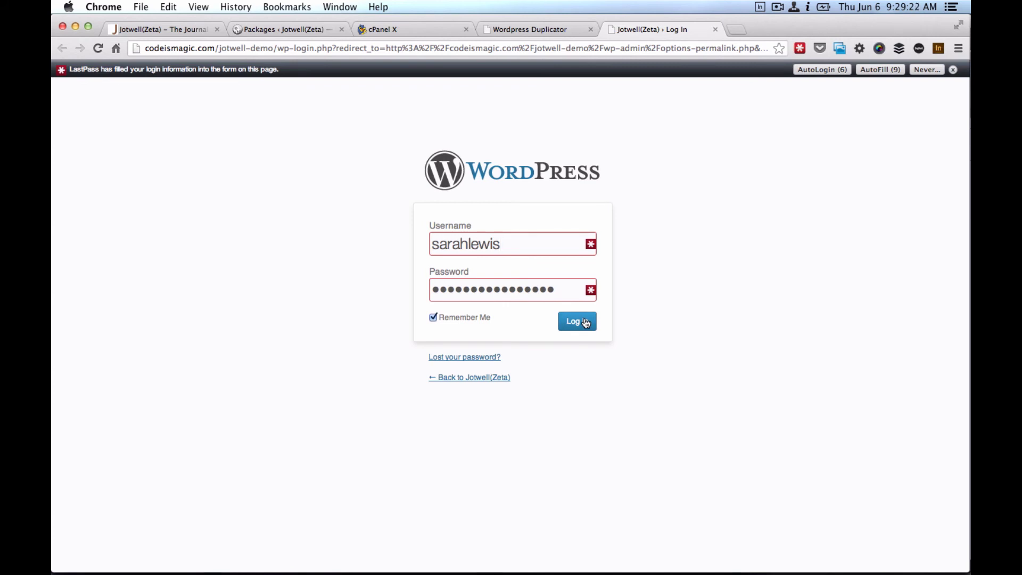
pyautogui.click(572, 320)
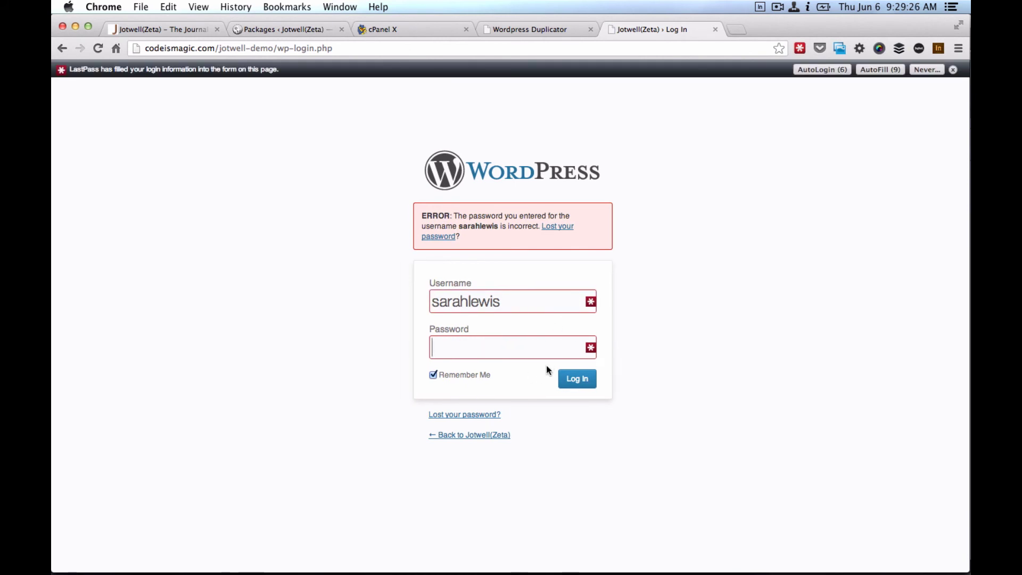
pyautogui.press('super+v')
# Copy the Jotwell Zeta password from LastPass, paste it into the Password field and log in.
pyautogui.click(301, 25)
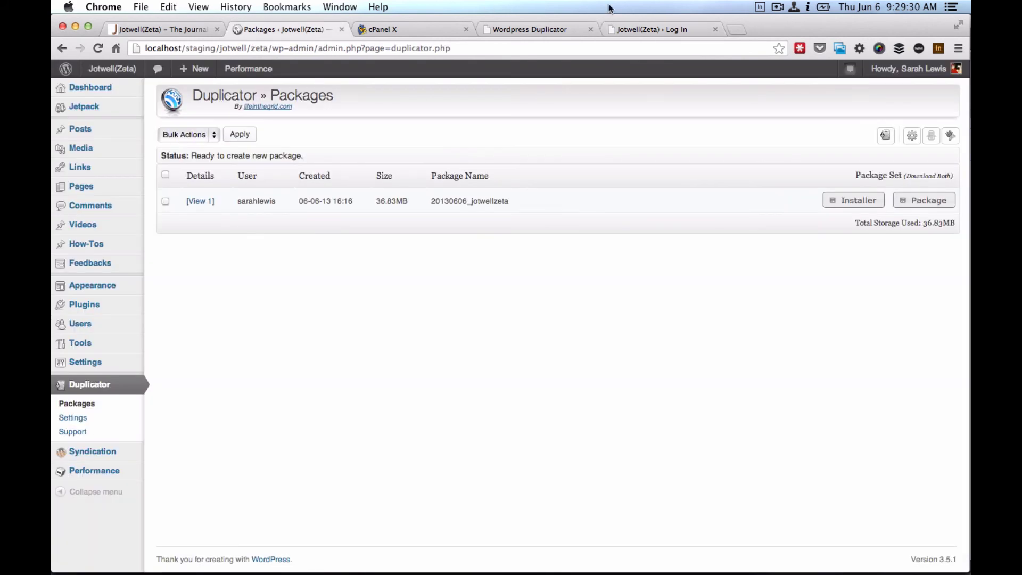
pyautogui.click(799, 48)
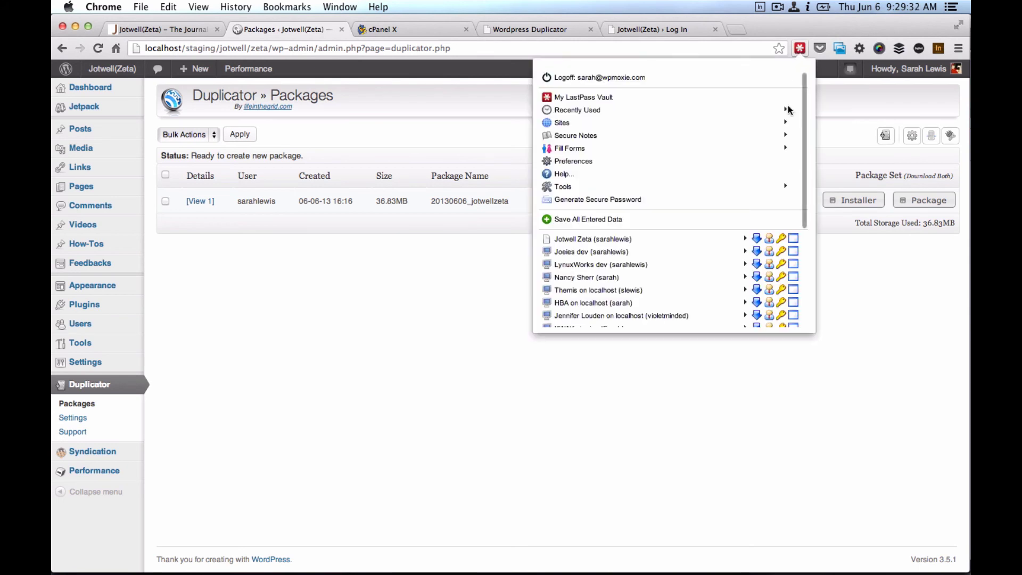
pyautogui.click(781, 239)
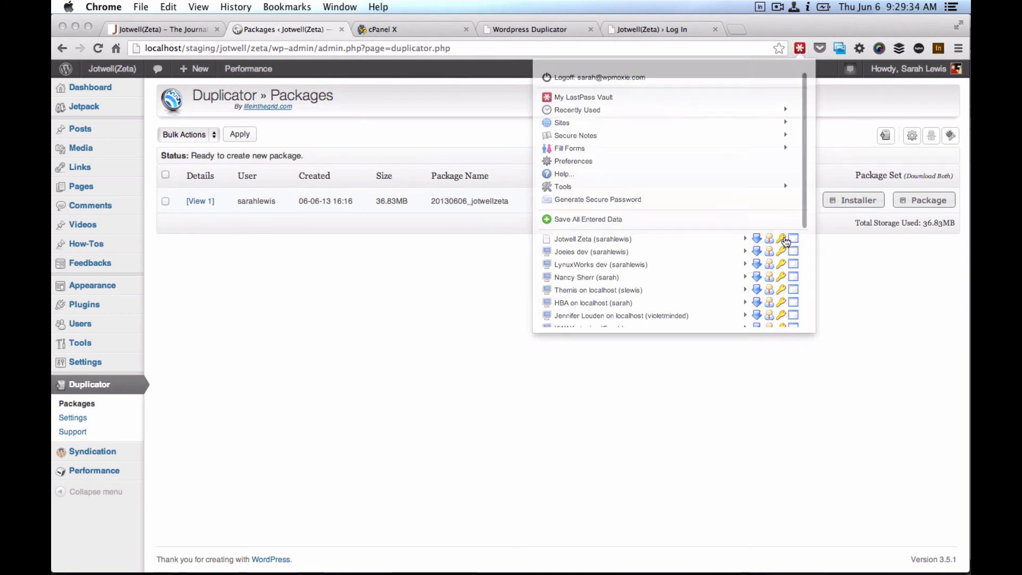
pyautogui.click(650, 23)
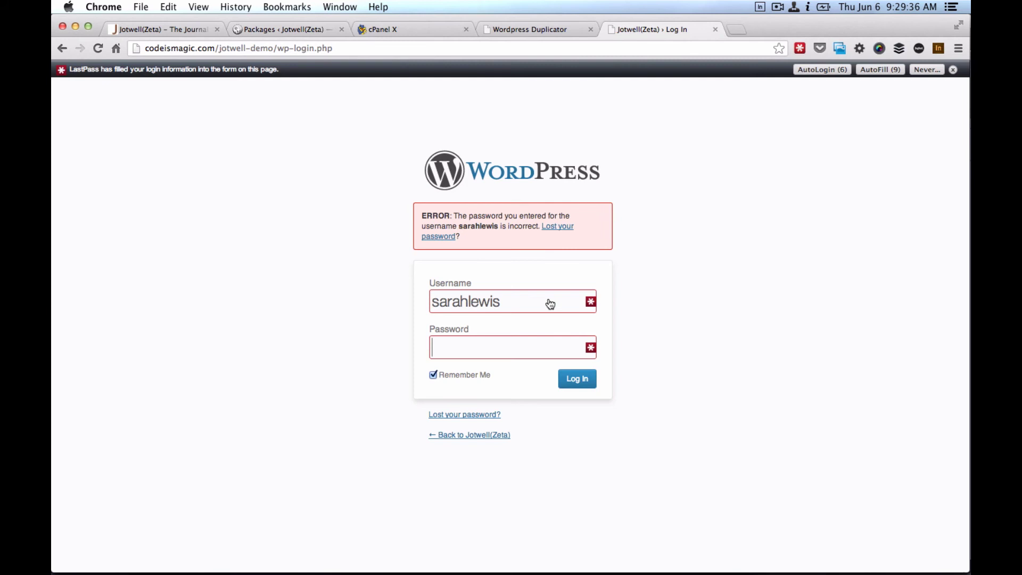
pyautogui.press('super+v')
pyautogui.click(568, 381)
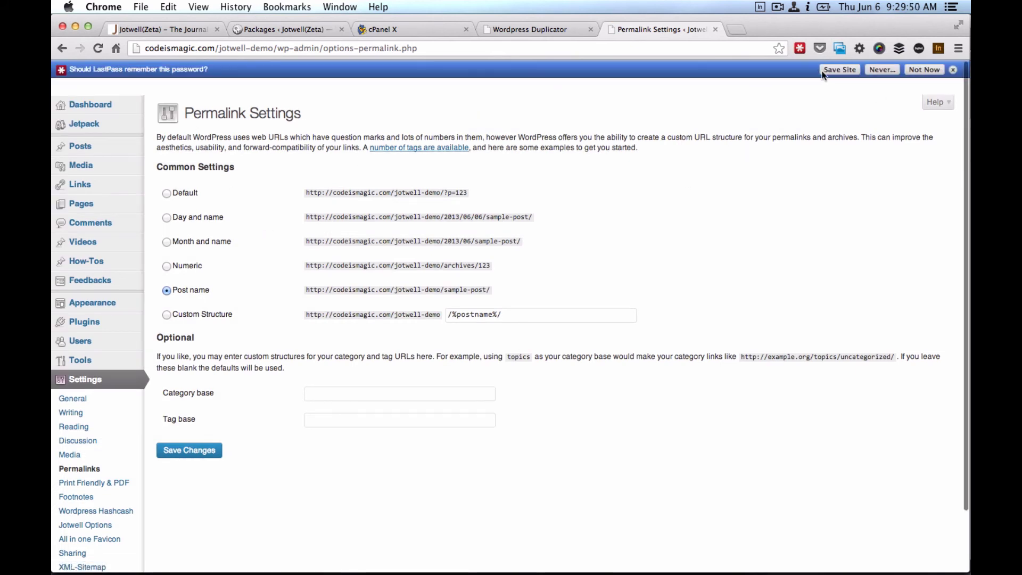
# Save the Post name permalink settings, then return to the Duplicator installer's Step 3 page.
pyautogui.click(953, 70)
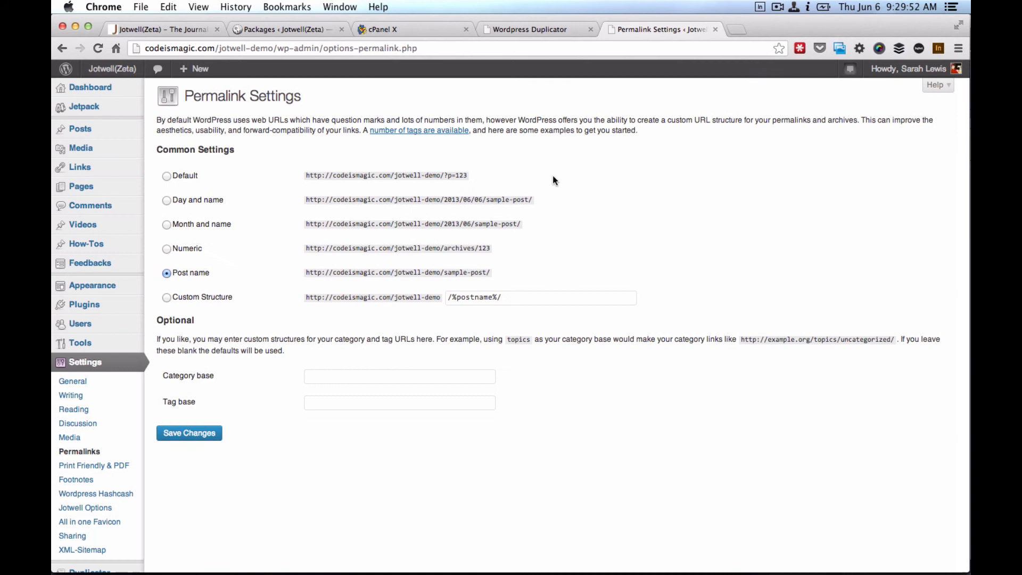
pyautogui.click(168, 441)
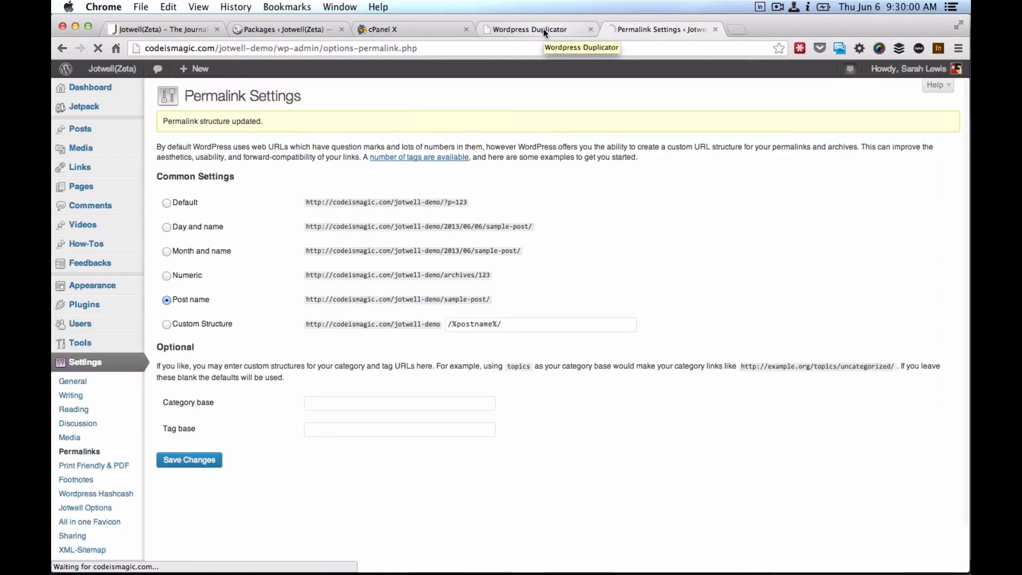
pyautogui.click(545, 33)
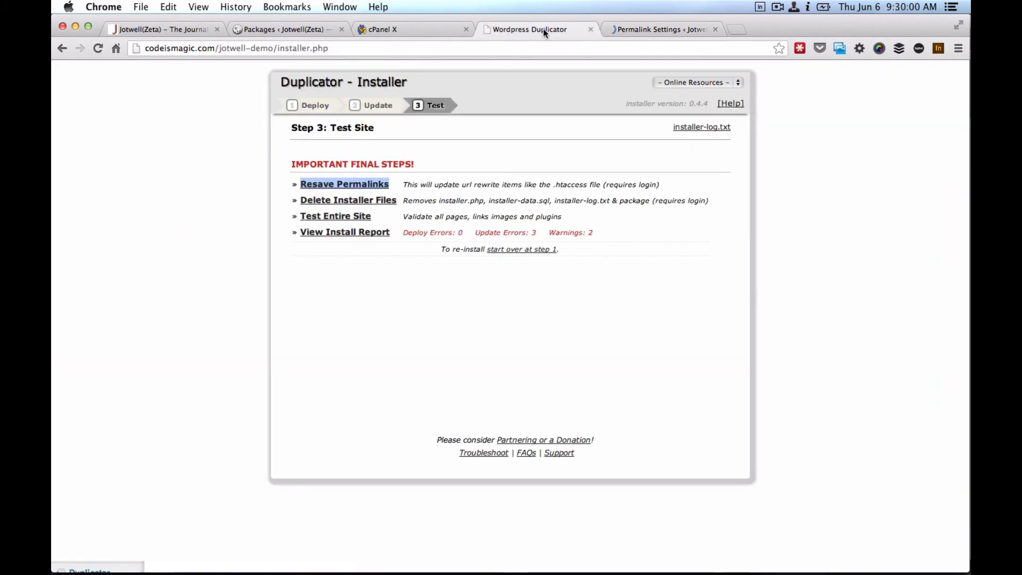
# Open Delete Installer Files in a new tab, then expand the install report and its 3 update errors.
pyautogui.rightClick(360, 200)
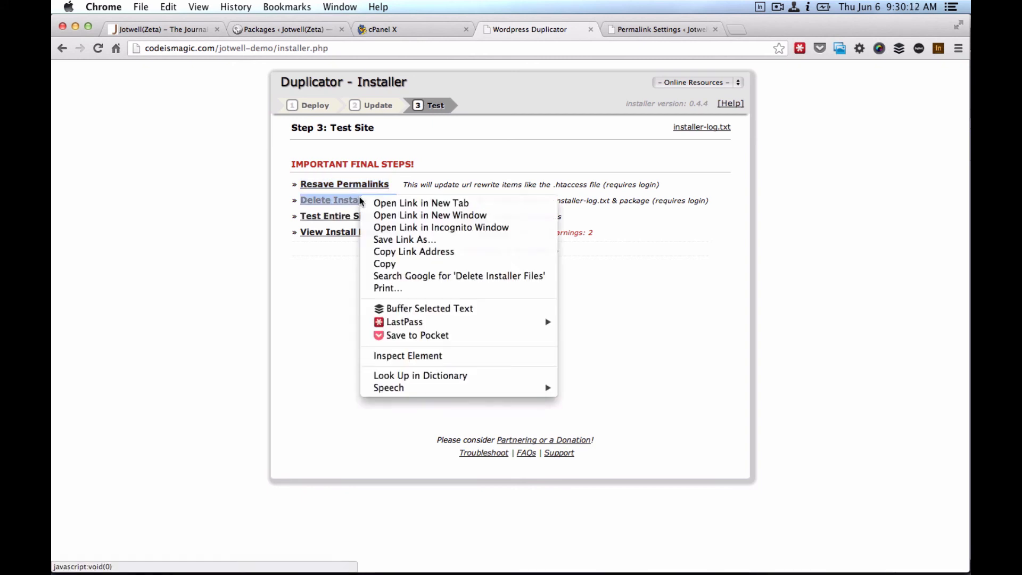
pyautogui.click(386, 203)
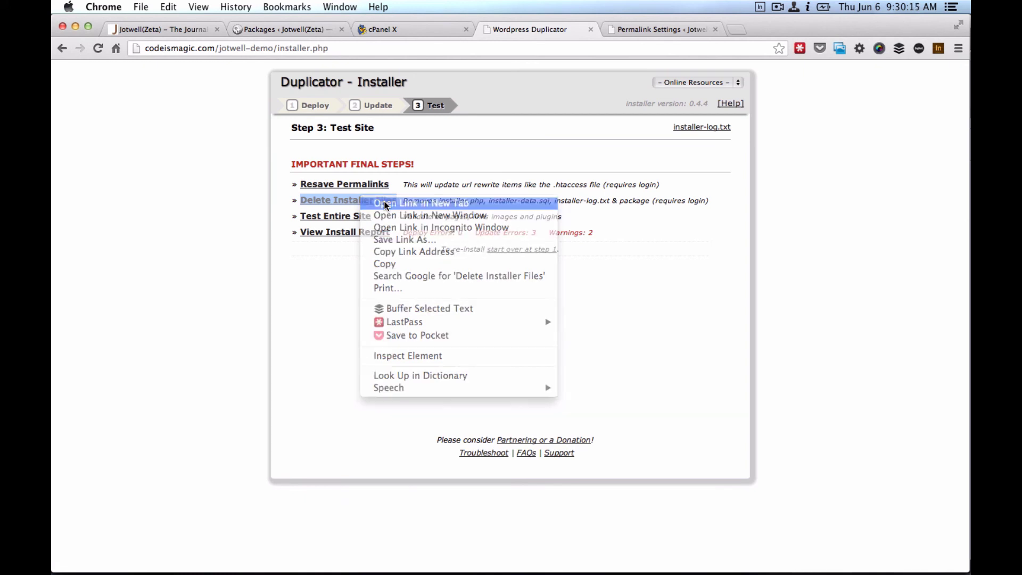
pyautogui.click(358, 236)
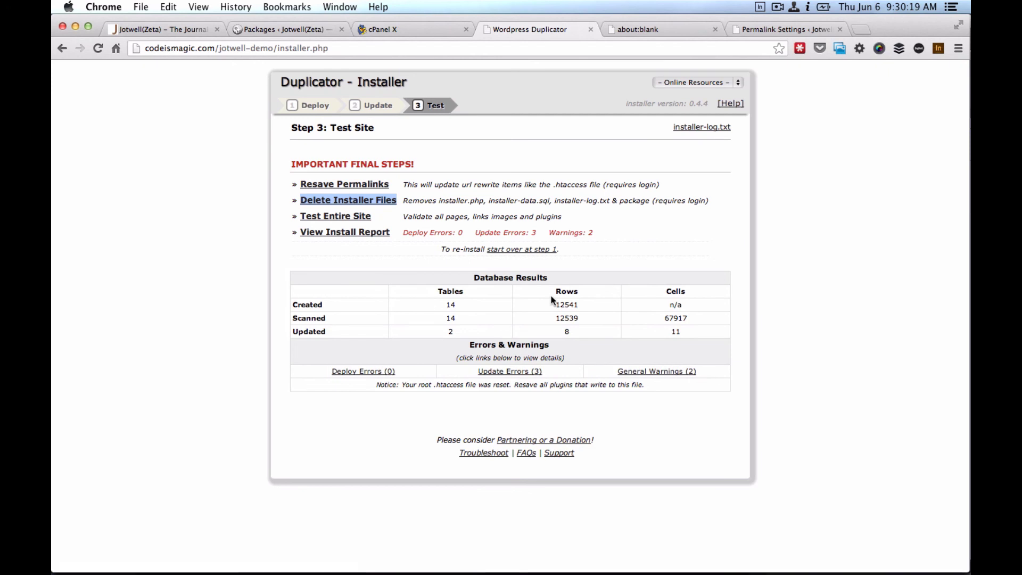
pyautogui.click(530, 372)
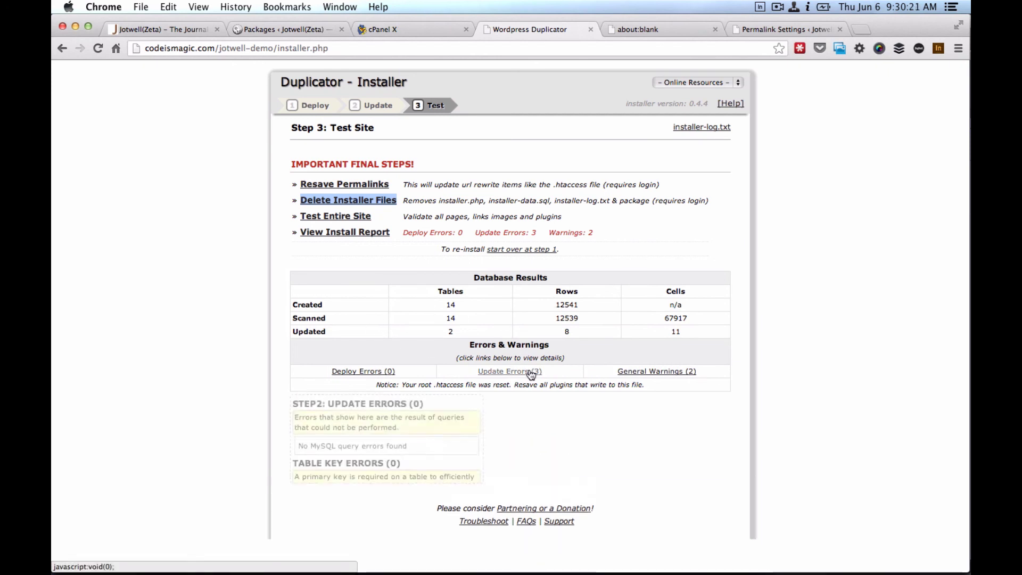
pyautogui.scroll(-3, 474, 470)
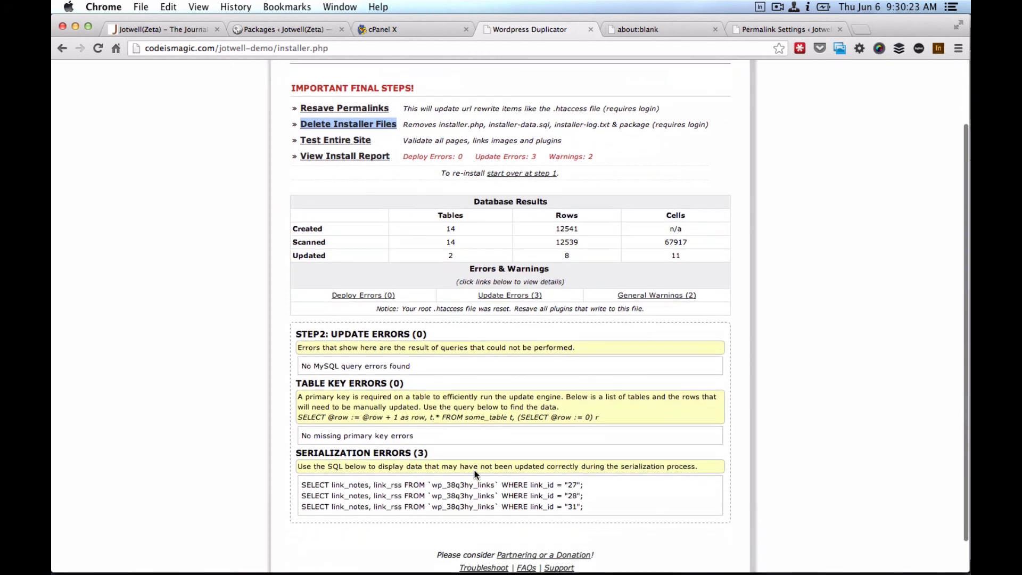
pyautogui.scroll(-2, 474, 470)
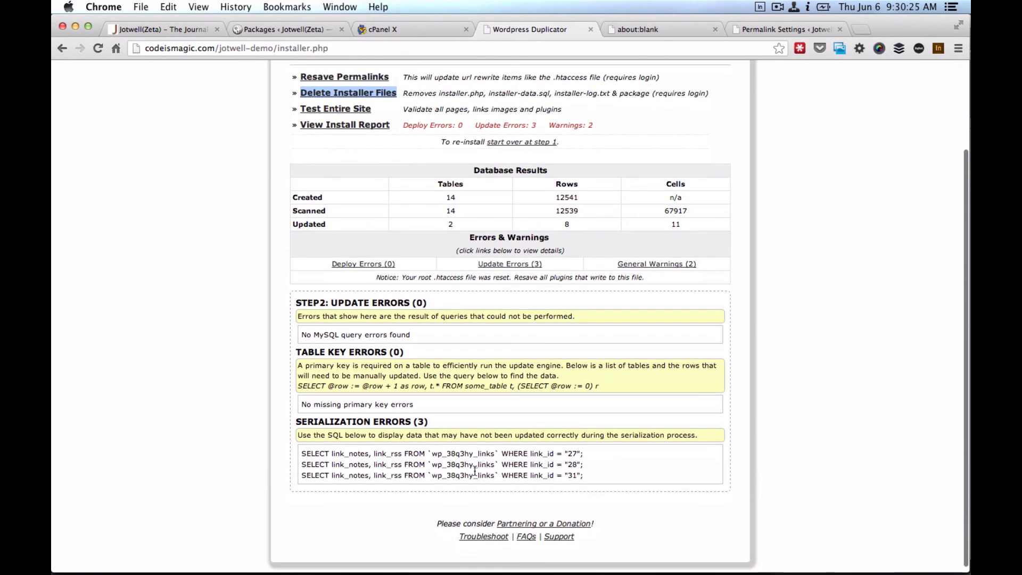
pyautogui.scroll(-1, 474, 470)
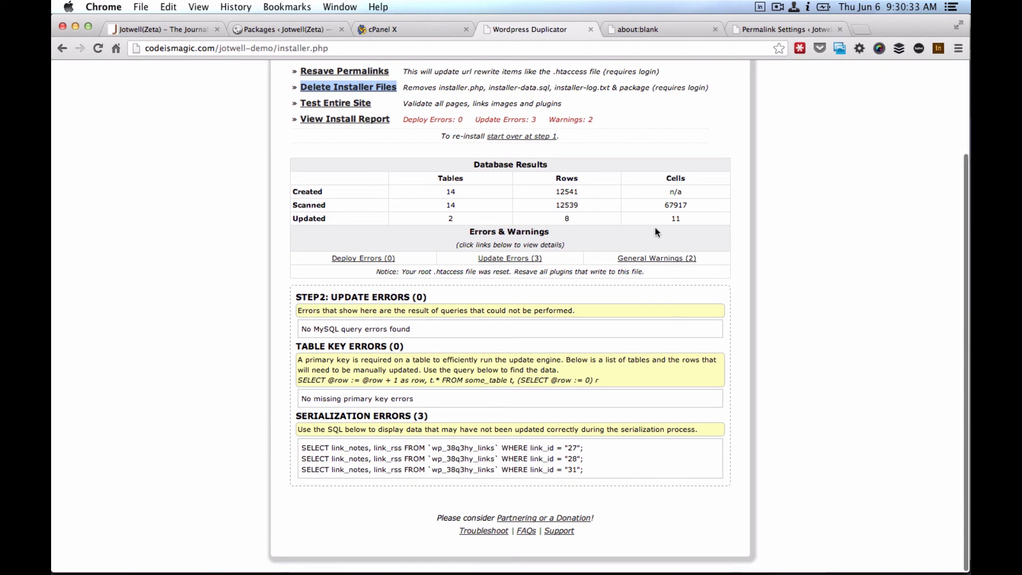
pyautogui.scroll(5, 654, 227)
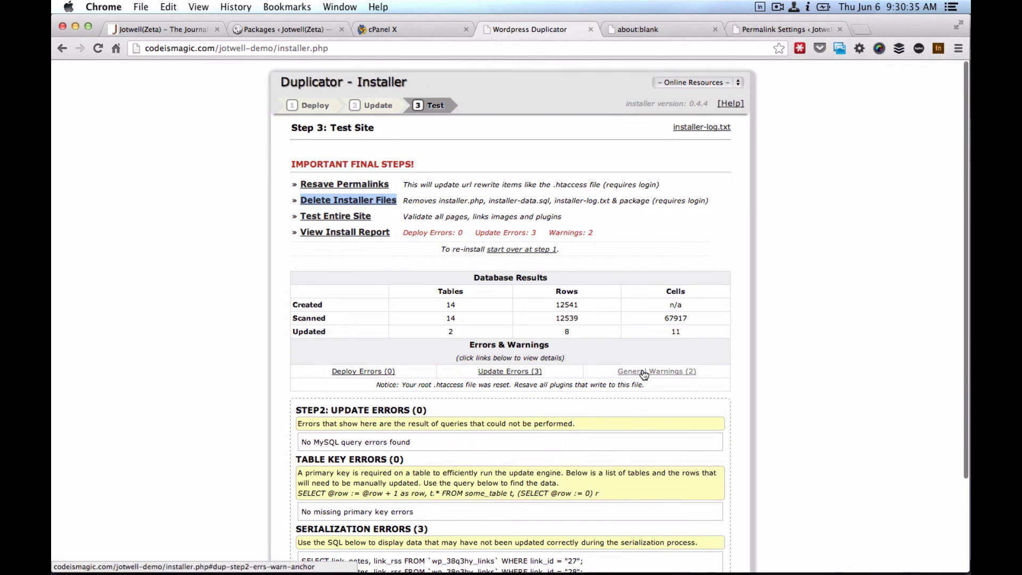
# Expand the 2 general warnings, review the upload path warning, and close the blank tab.
pyautogui.click(642, 371)
pyautogui.scroll(-3, 642, 369)
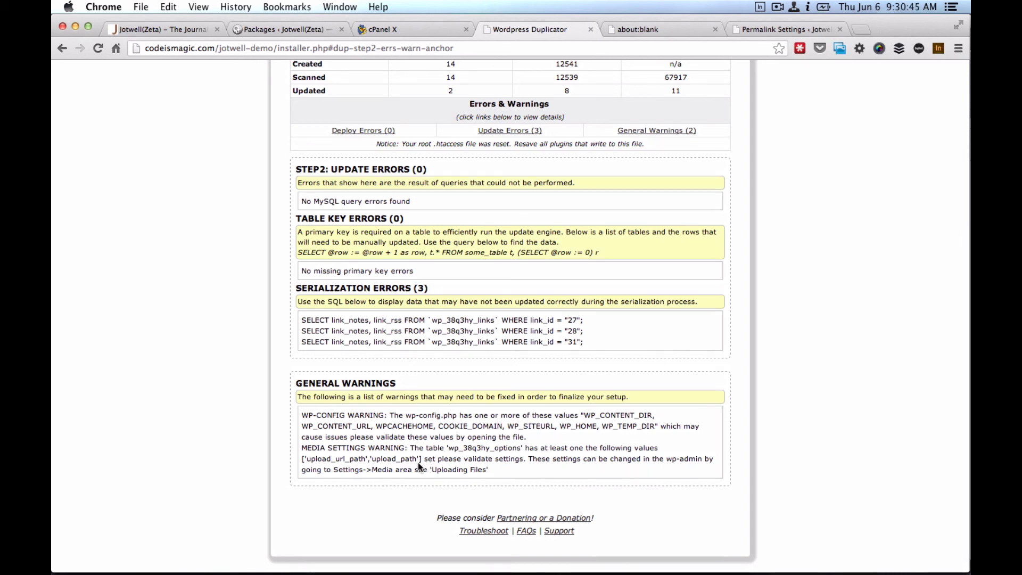
pyautogui.moveTo(420, 456); pyautogui.dragTo(299, 459)
pyautogui.click(298, 460)
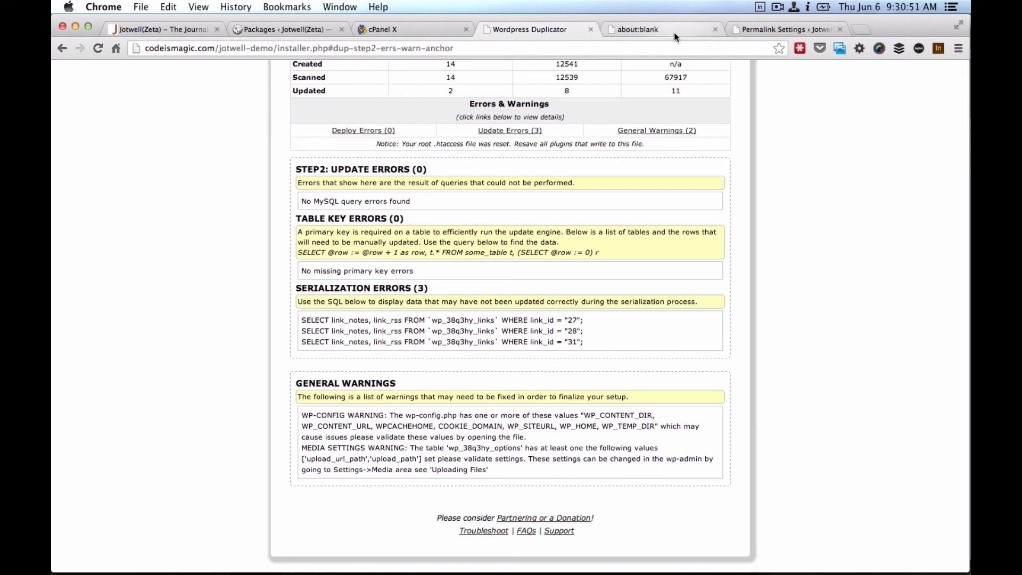
pyautogui.click(714, 28)
pyautogui.scroll(5, 454, 174)
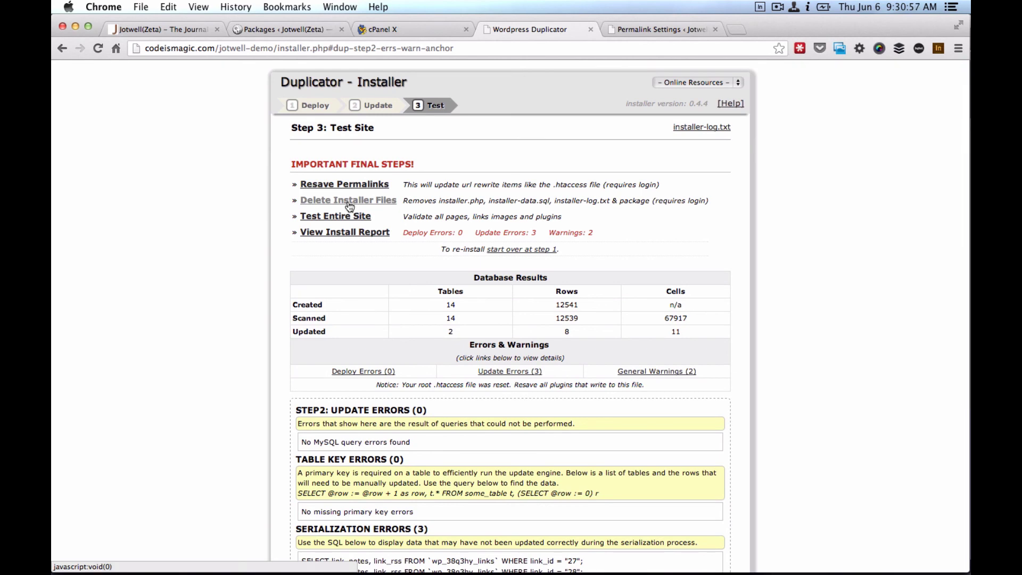
# Go from the deployed site's Permalink Settings page to Settings > Media.
pyautogui.click(648, 30)
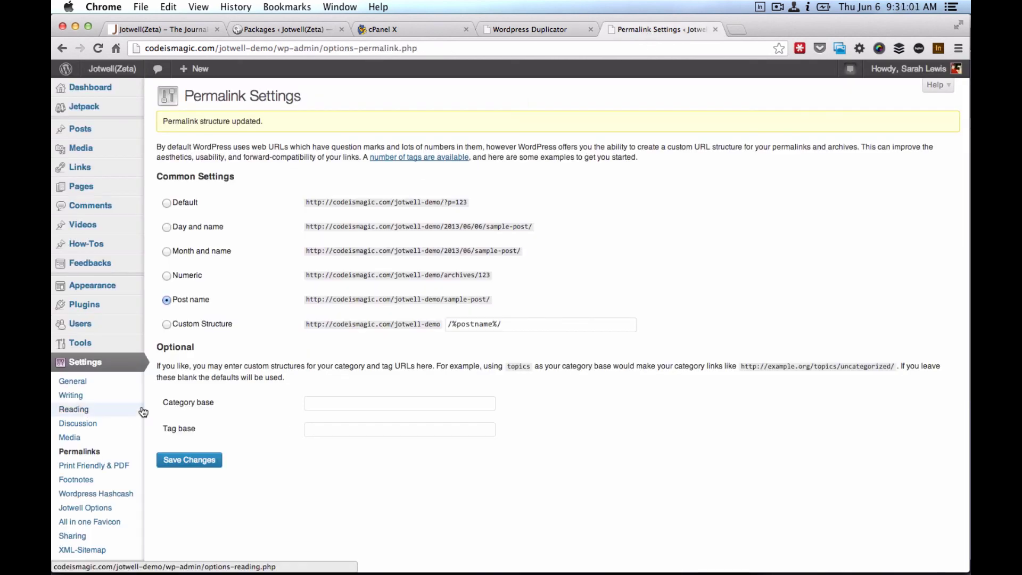
pyautogui.scroll(-2, 156, 446)
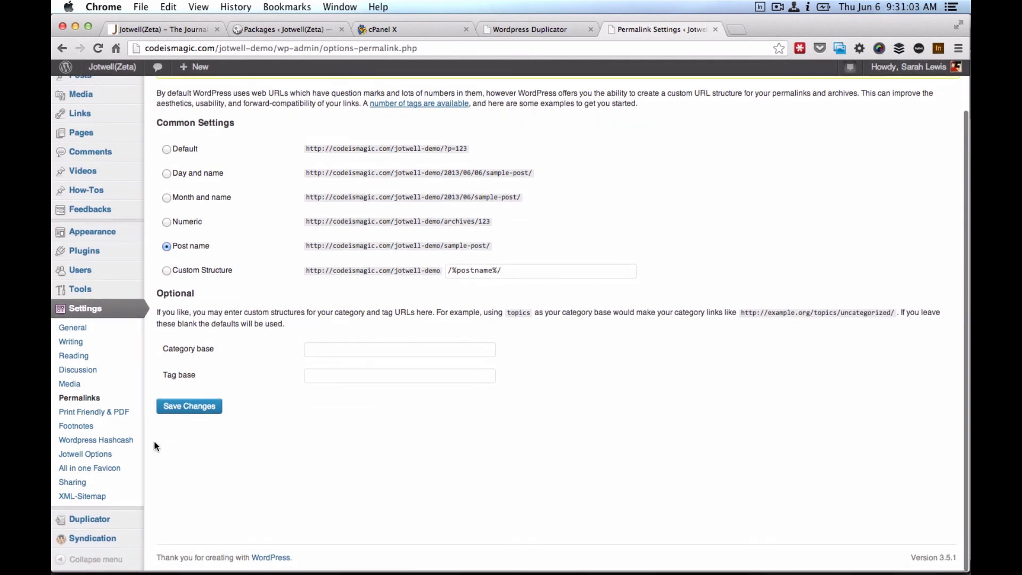
pyautogui.moveTo(87, 526)
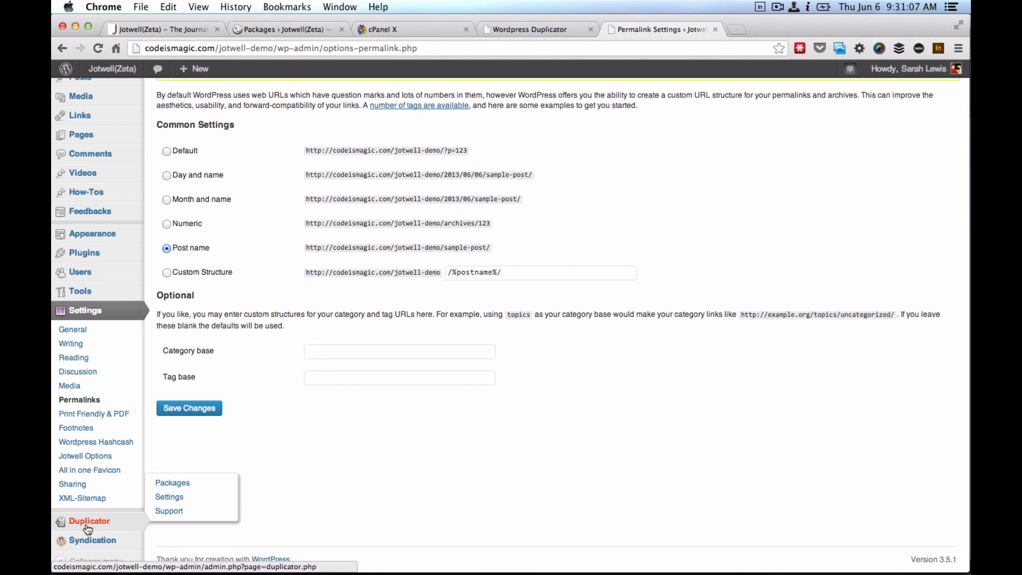
pyautogui.click(74, 387)
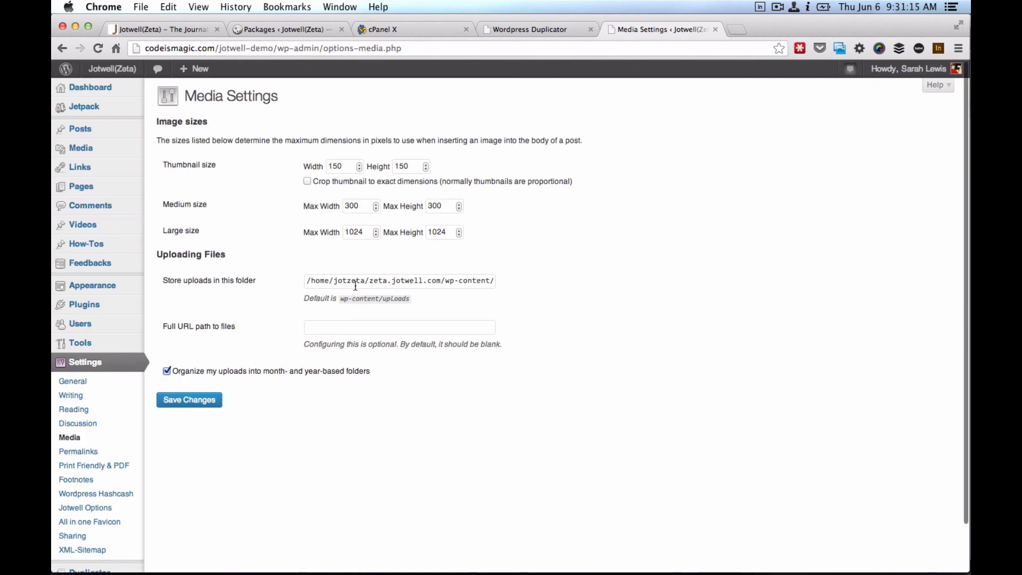
# Inspect the Store uploads path, which still points to zeta.jotwell.com wp-content/uploads.
pyautogui.moveTo(374, 283); pyautogui.dragTo(492, 287)
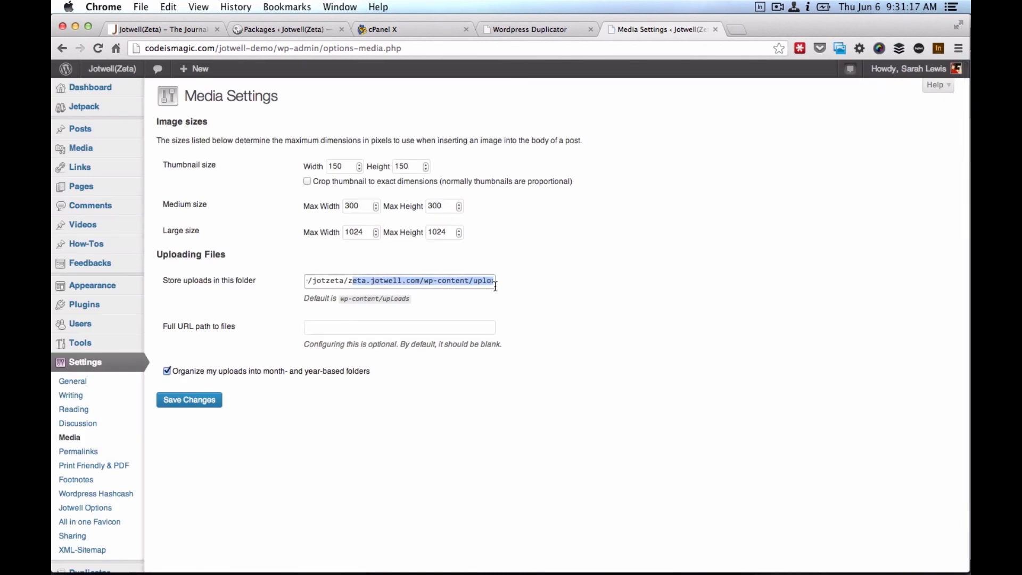
pyautogui.keyDown('shift'); pyautogui.click(307, 281); pyautogui.keyUp('shift')
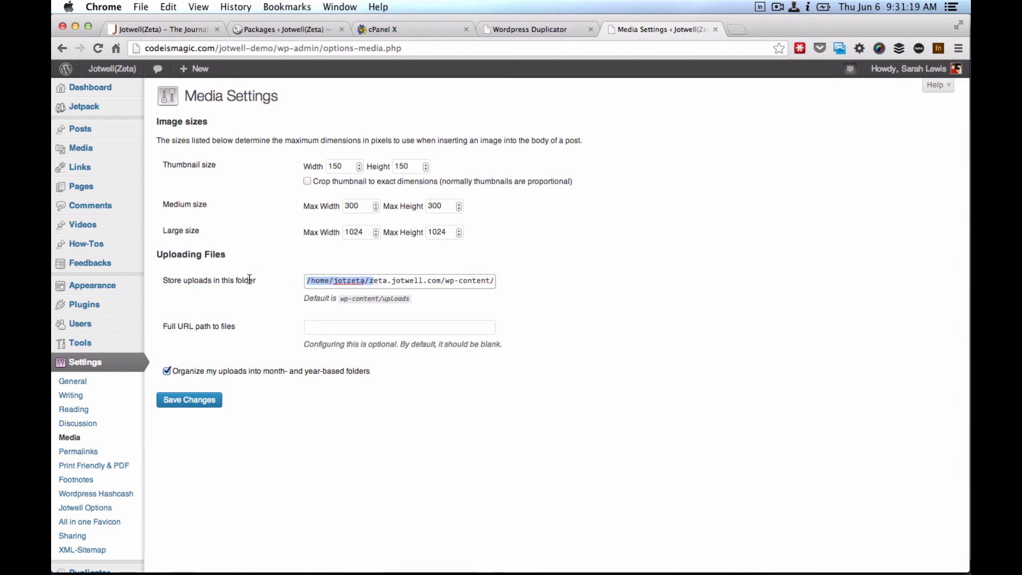
pyautogui.tripleClick(333, 280)
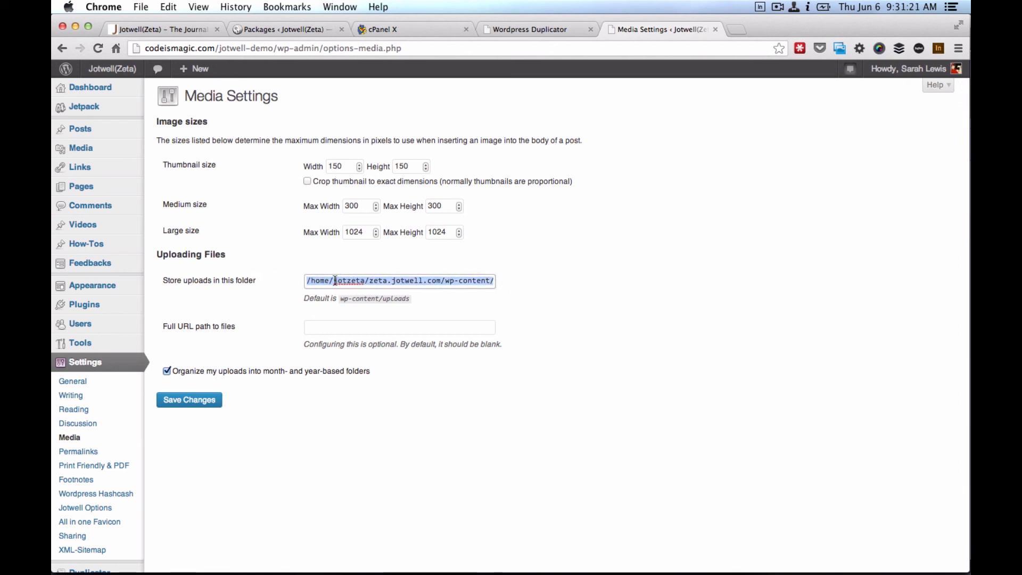
pyautogui.click(371, 285)
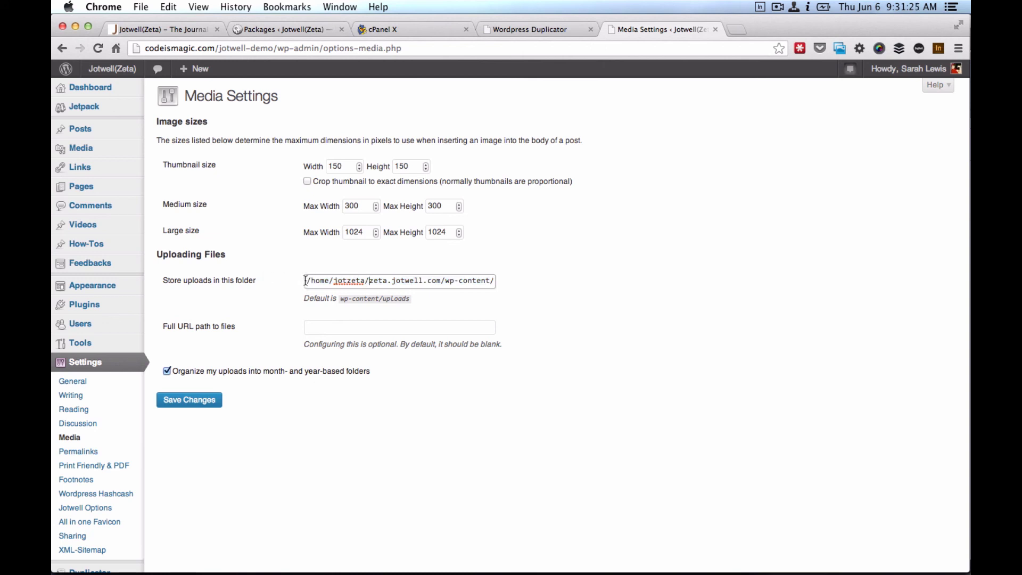
pyautogui.moveTo(306, 283); pyautogui.dragTo(547, 287)
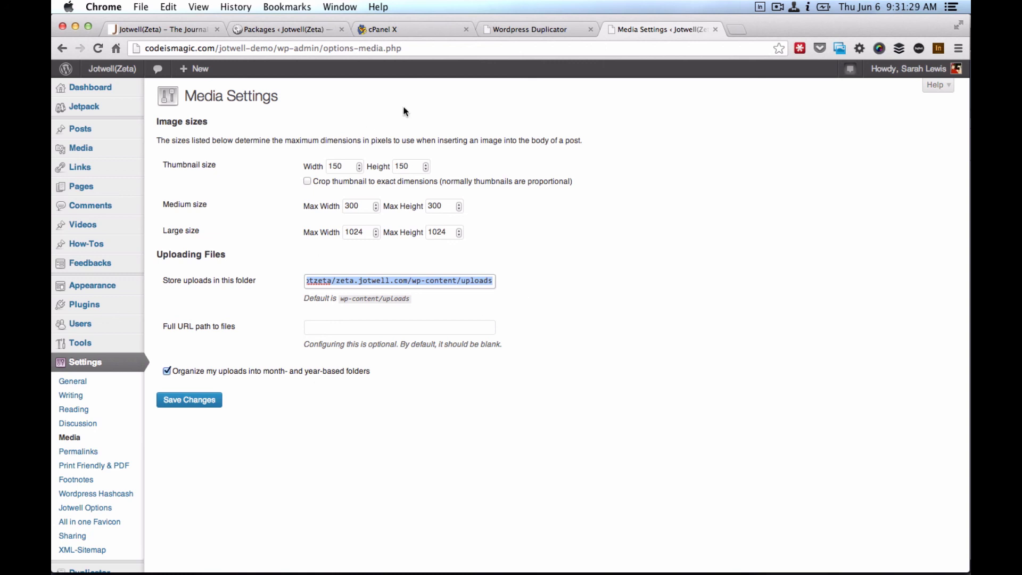
# Open the live codeismagic.com/jotwell-demo site, scroll through its posts, and return to the installer.
pyautogui.click(517, 28)
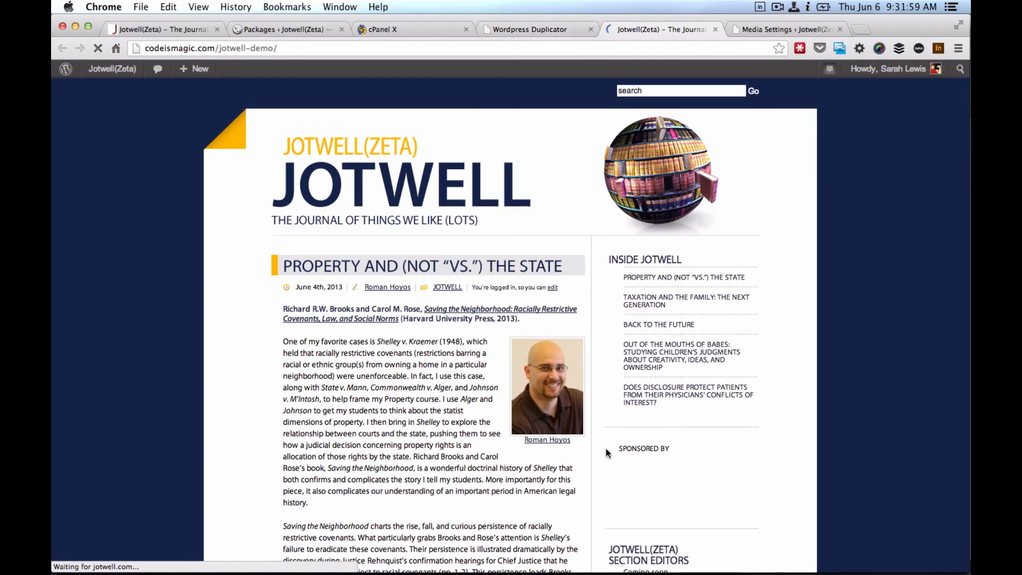
pyautogui.scroll(-20, 605, 448)
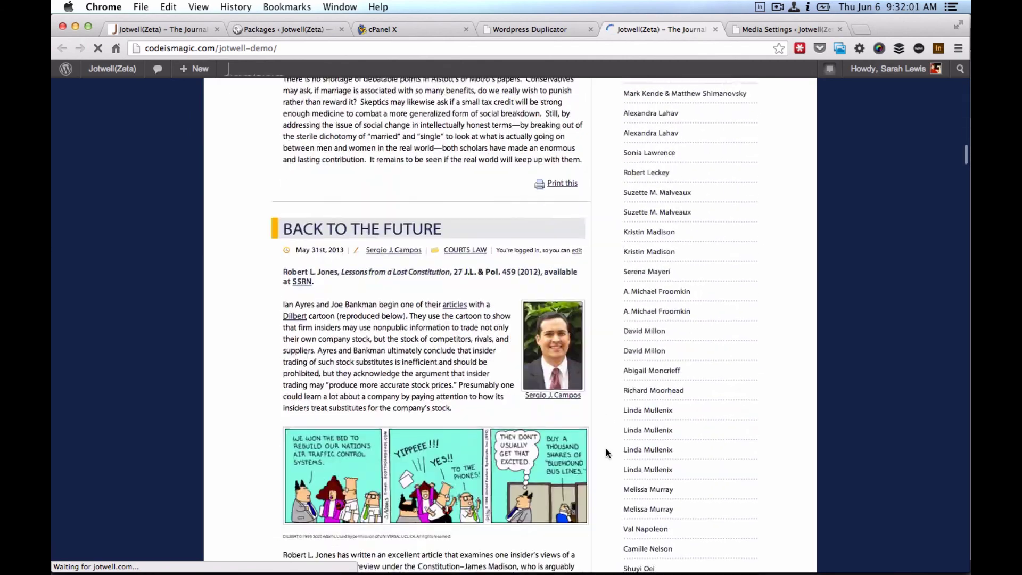
pyautogui.scroll(-20, 605, 448)
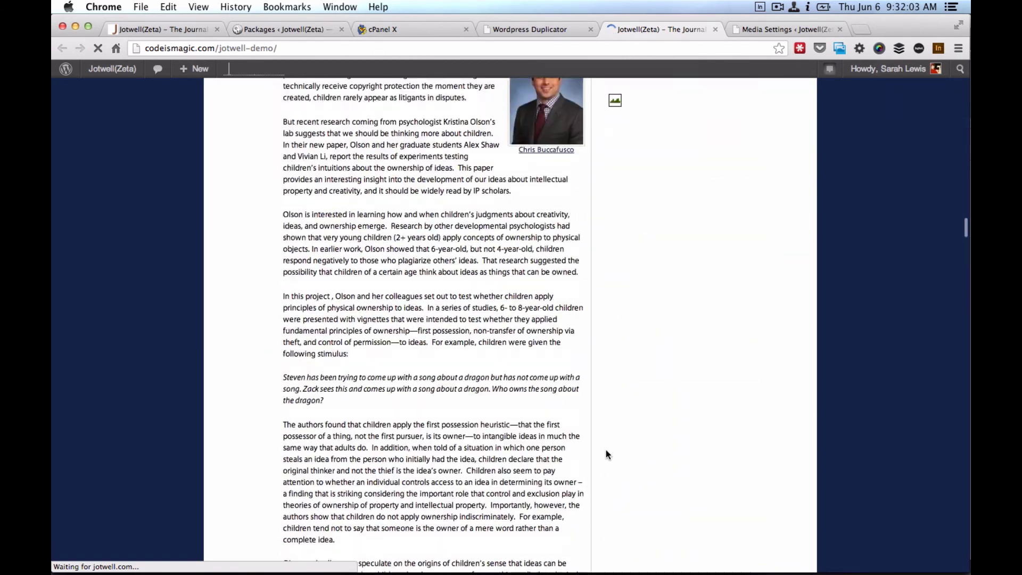
pyautogui.scroll(20, 606, 451)
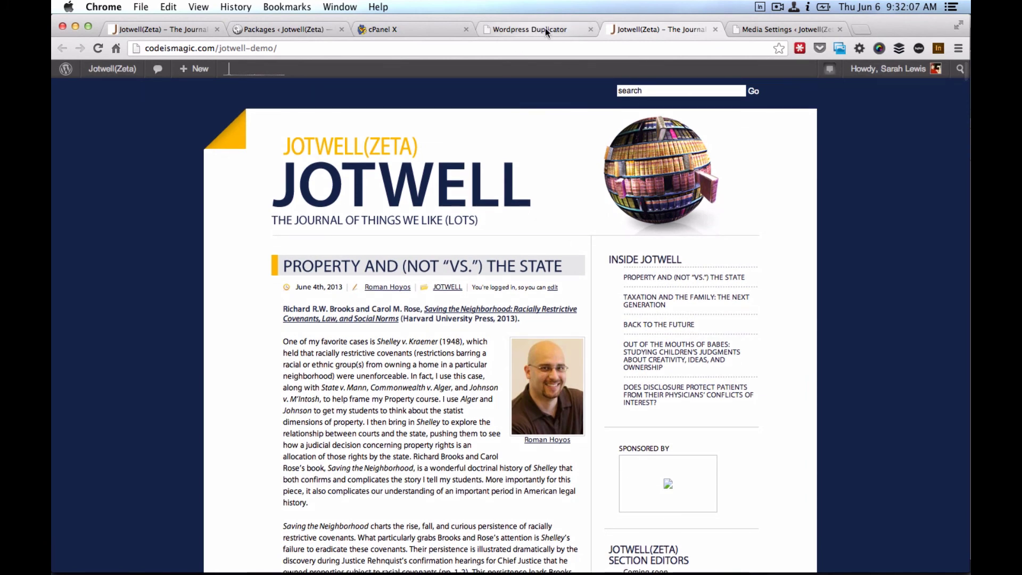
pyautogui.click(563, 31)
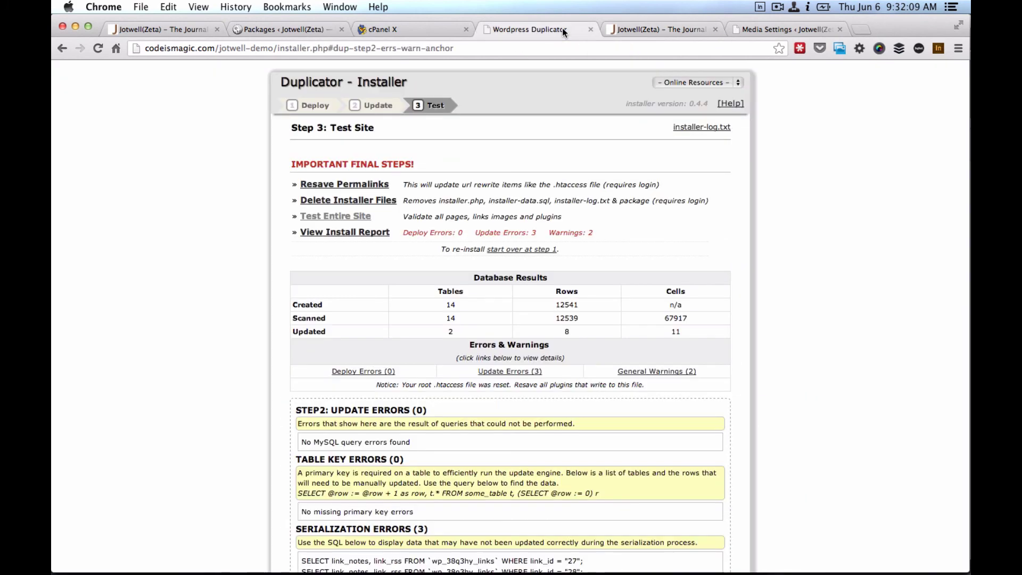